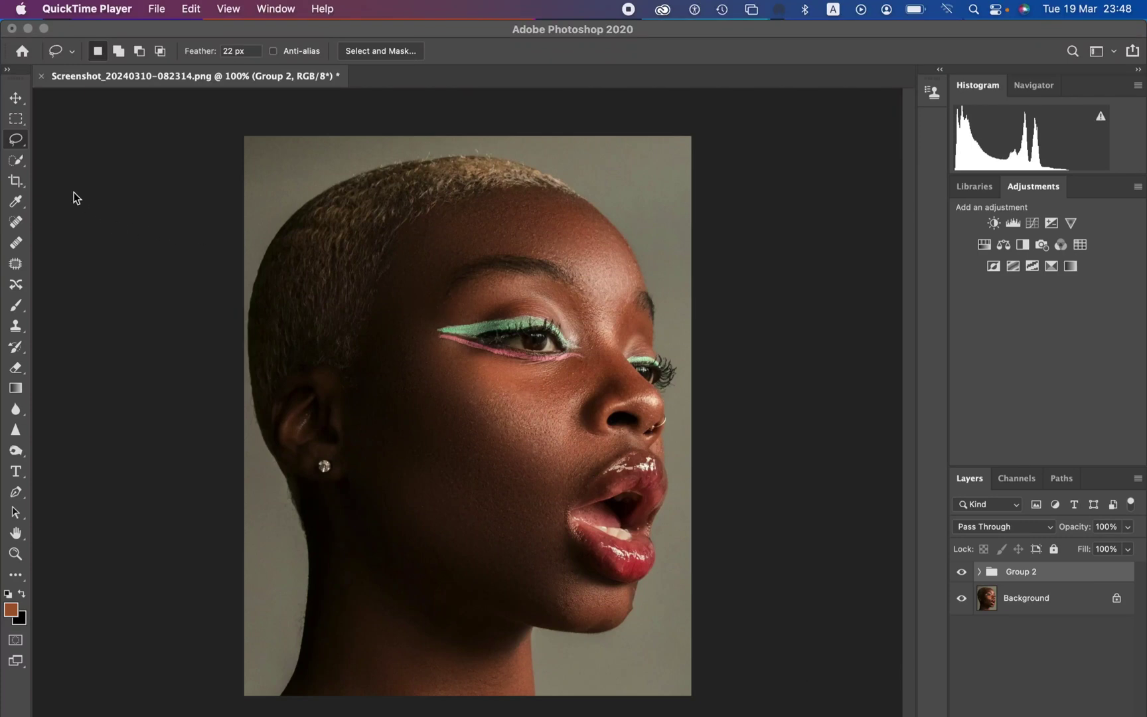
- Toggle Group 2's visibility repeatedly to compare the retouched portrait with the original skin
left_click(22, 143)
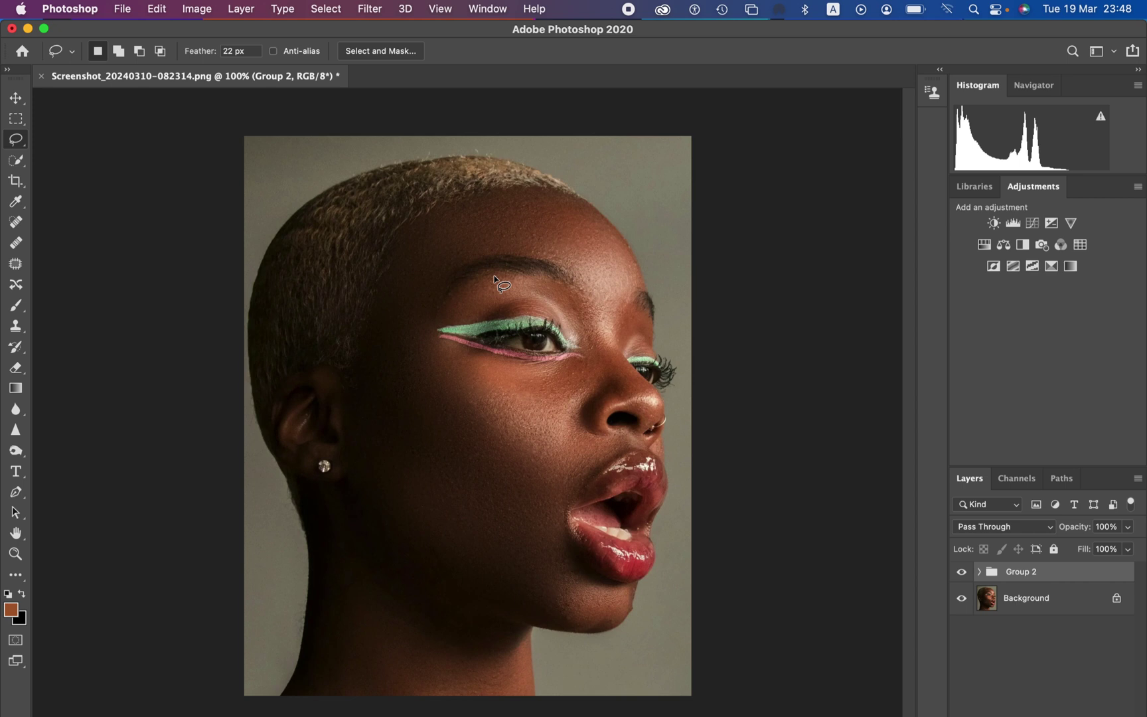
left_click(961, 573)
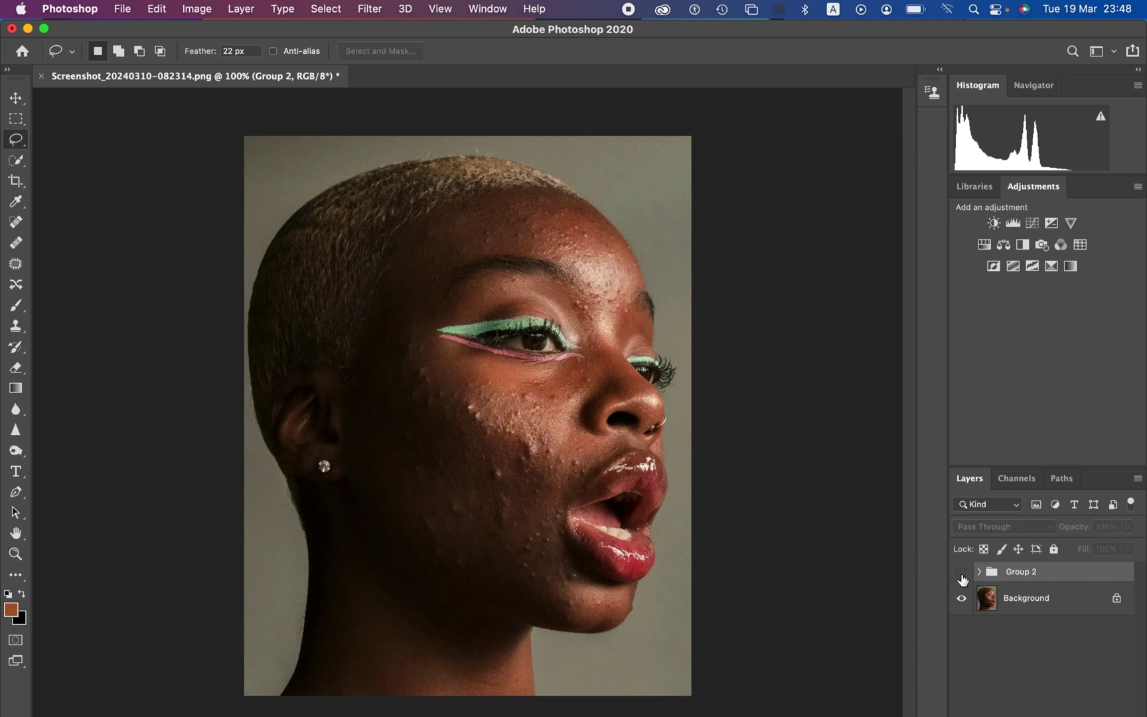
left_click(961, 574)
left_click(961, 574)
left_click(961, 573)
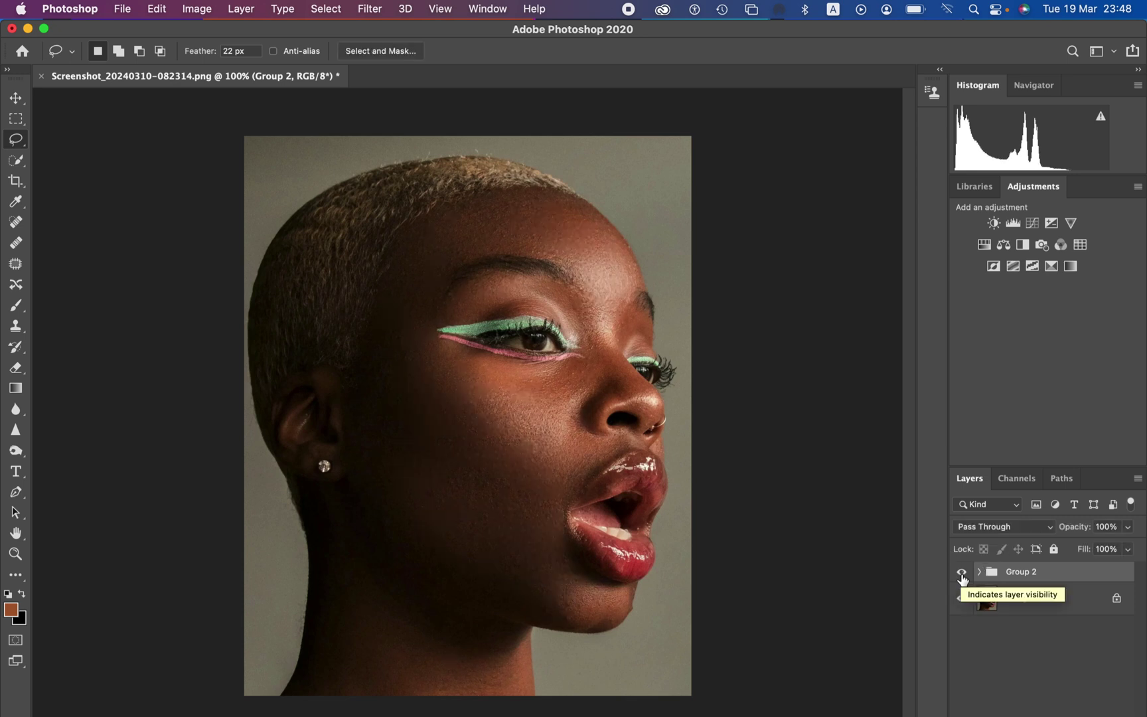
left_click(961, 573)
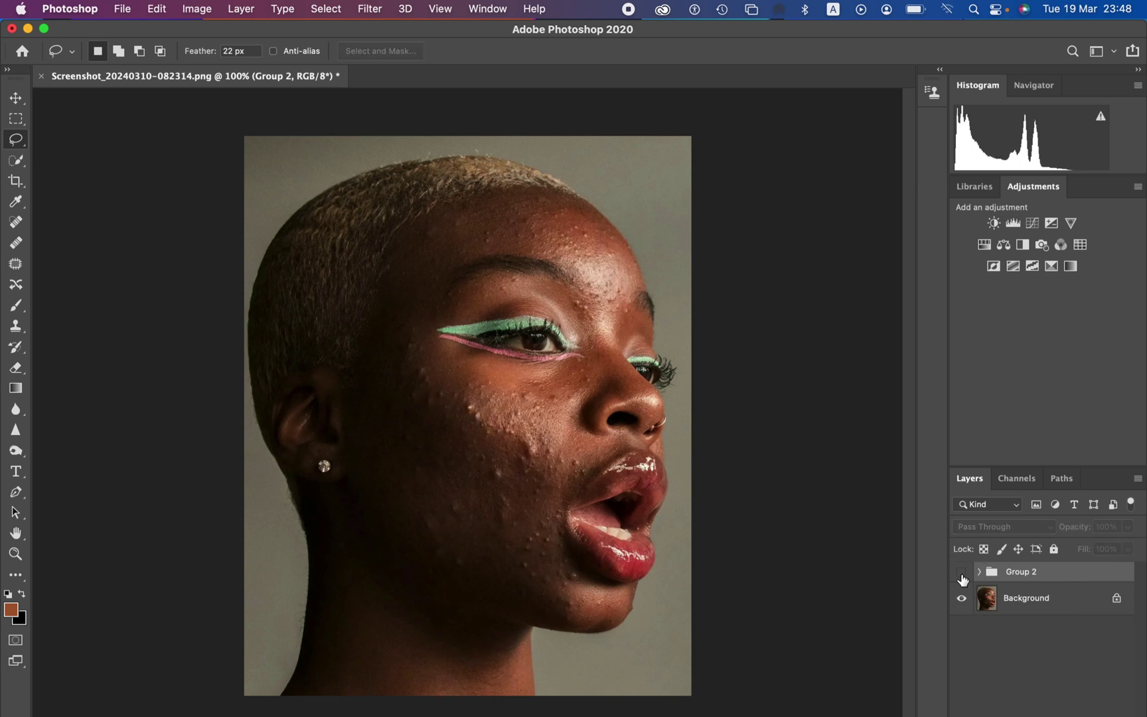
left_click(961, 573)
left_click(961, 573)
left_click(961, 574)
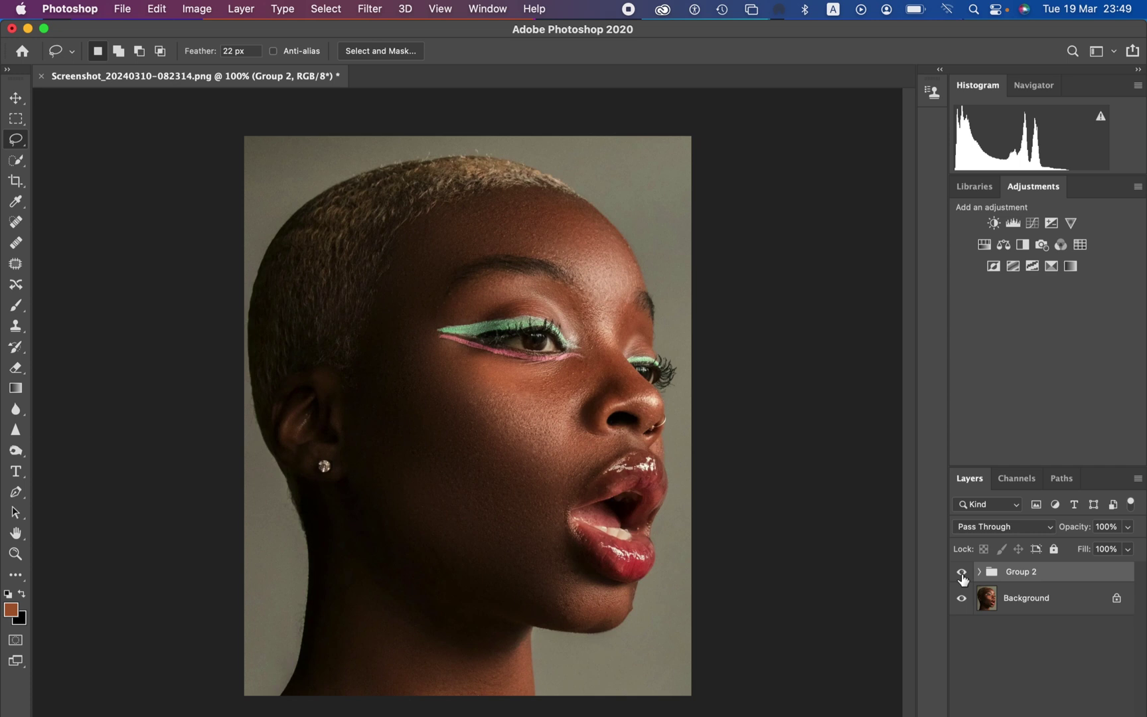
- Delete Group 2 and duplicate the Background layer as the retouching layer
key("Delete")
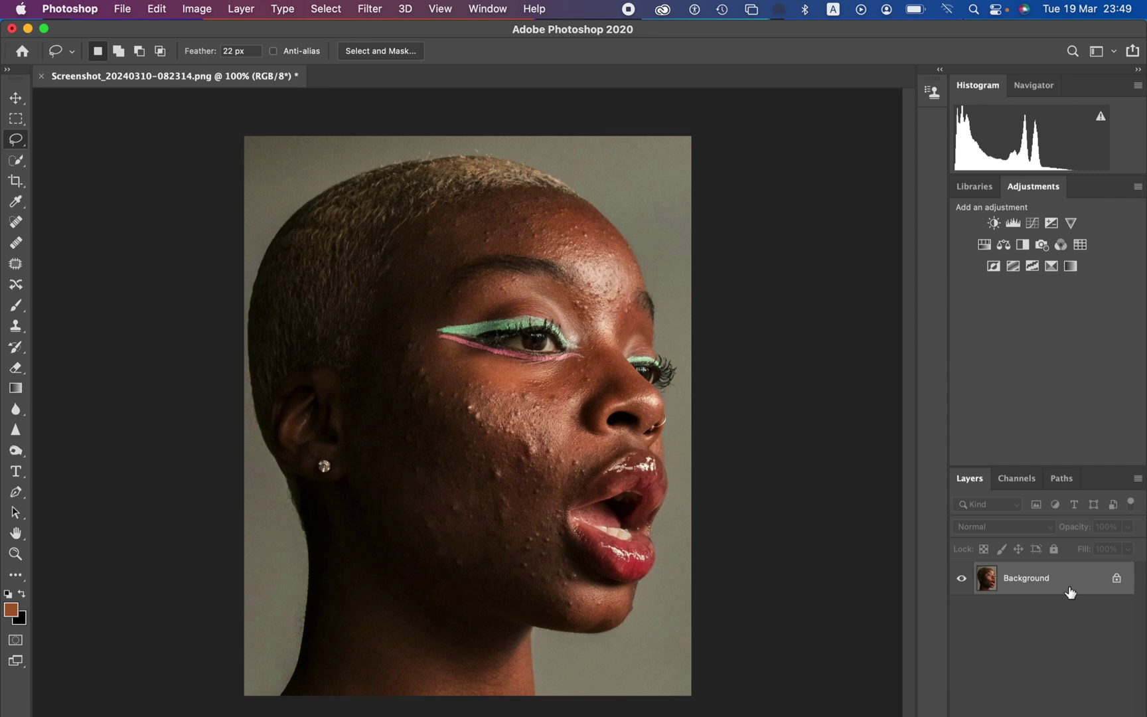
key("super+j")
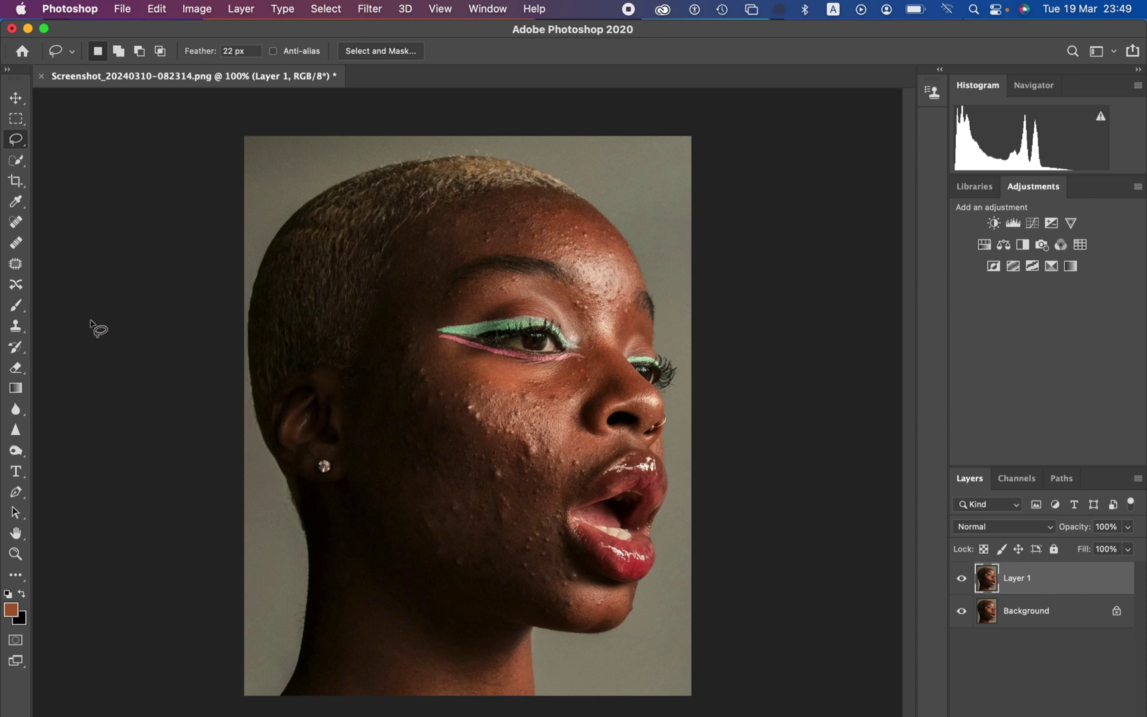
- Activate the Patch tool, keeping the Normal patch mode and a diffusion of 5
left_click(18, 266)
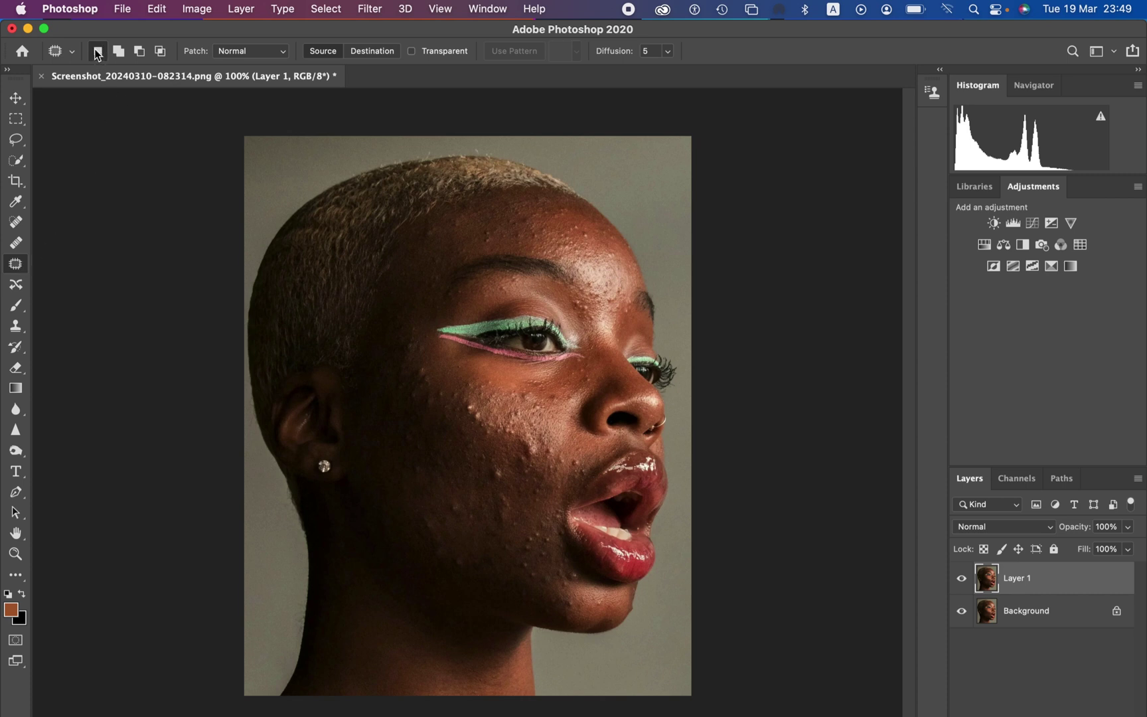
left_click(245, 51)
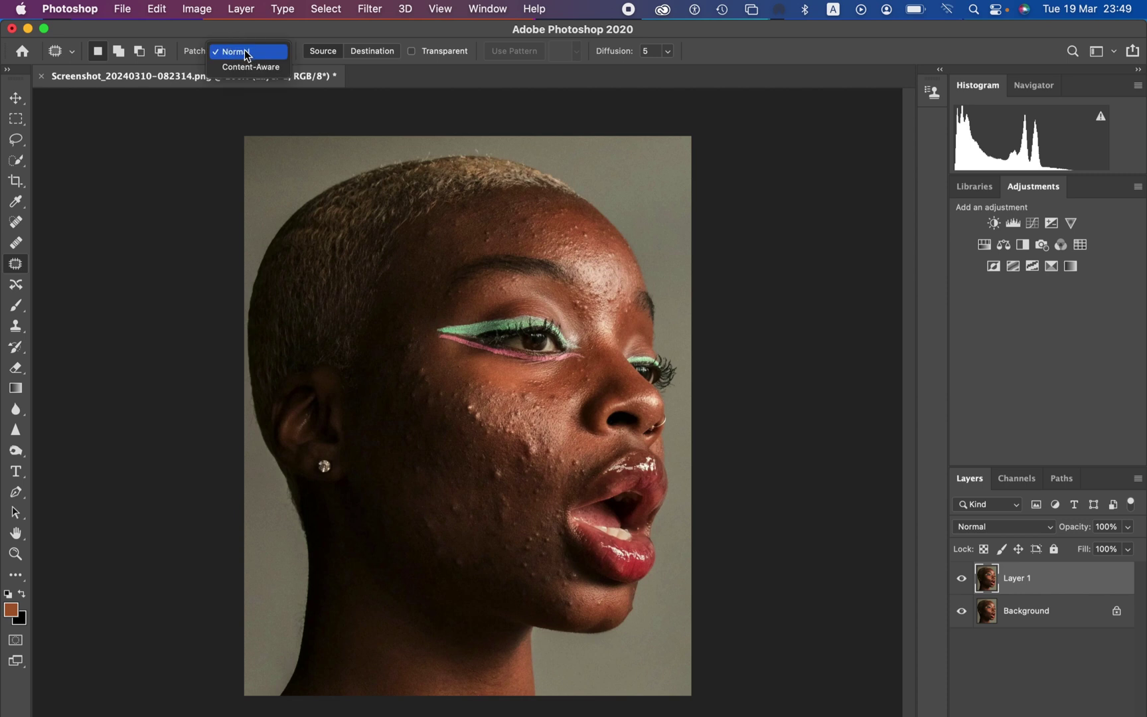
left_click(248, 51)
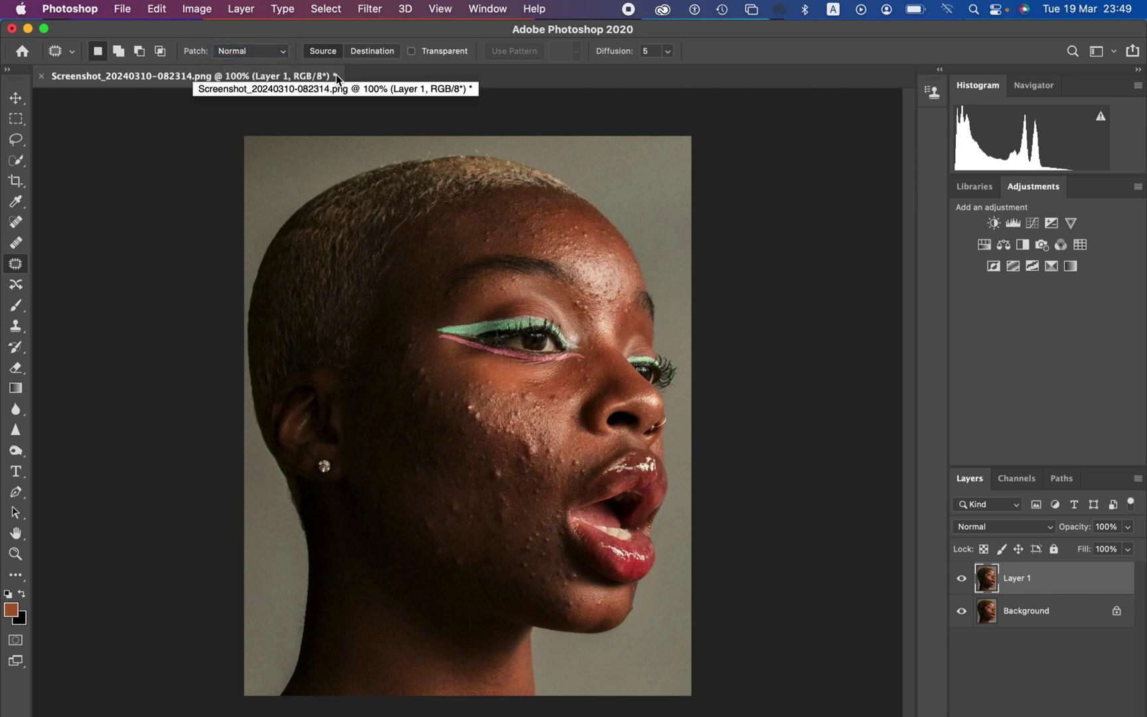
left_click(667, 51)
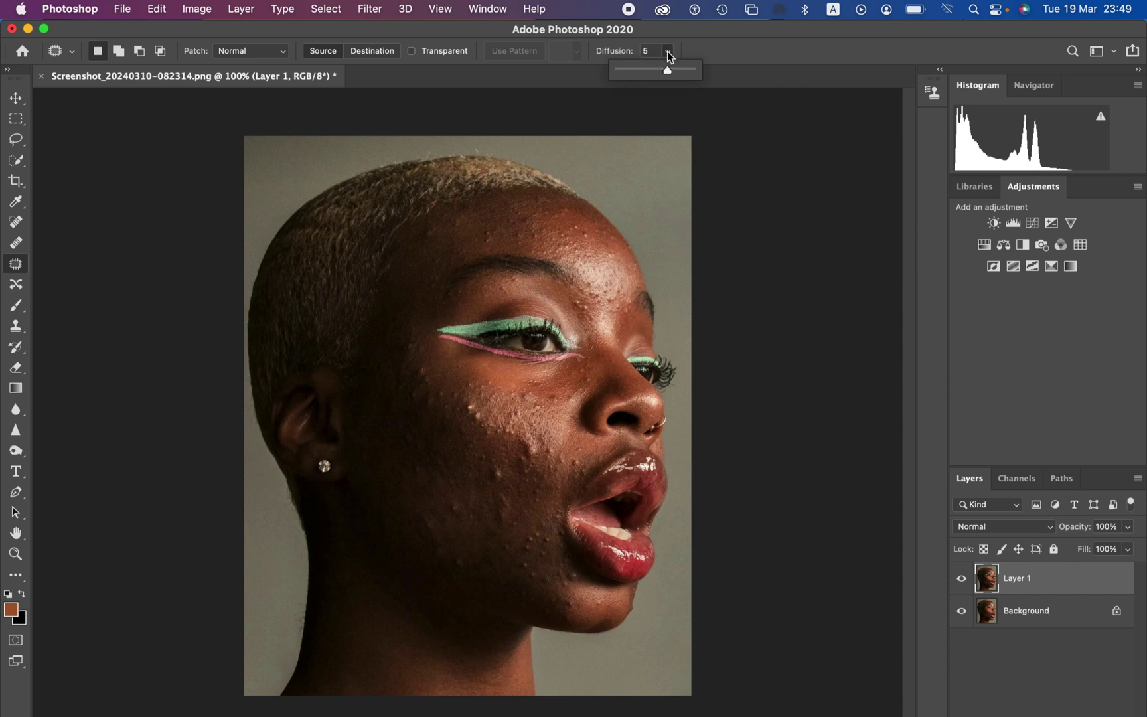
left_click(668, 51)
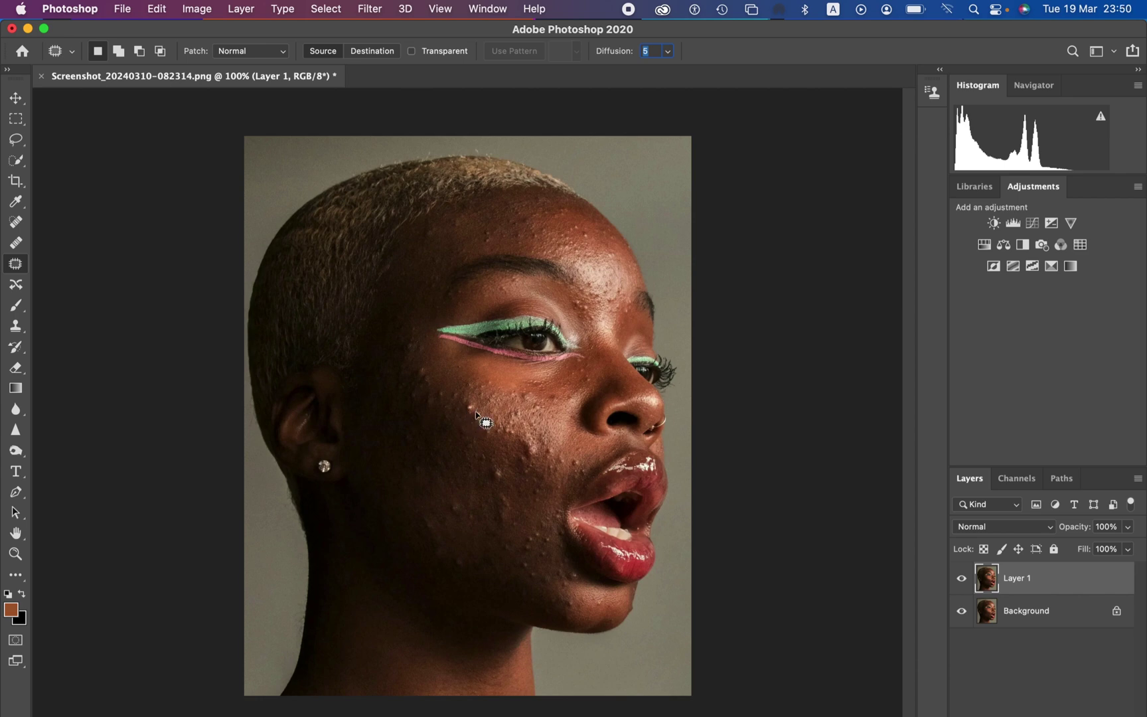
- Patch the blemishes below the eye's outer corner and on the temple with clean skin from nearby
key("super+equal")
key("super+equal")
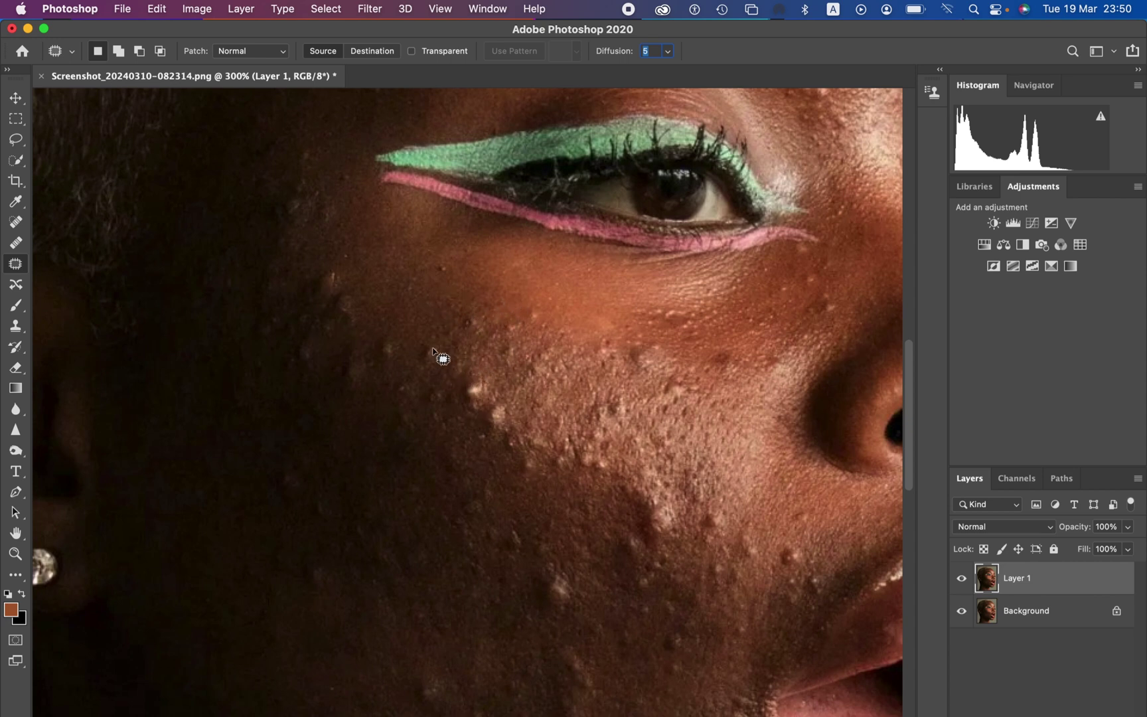
left_click(525, 332)
left_click_drag(525, 331, 522, 325)
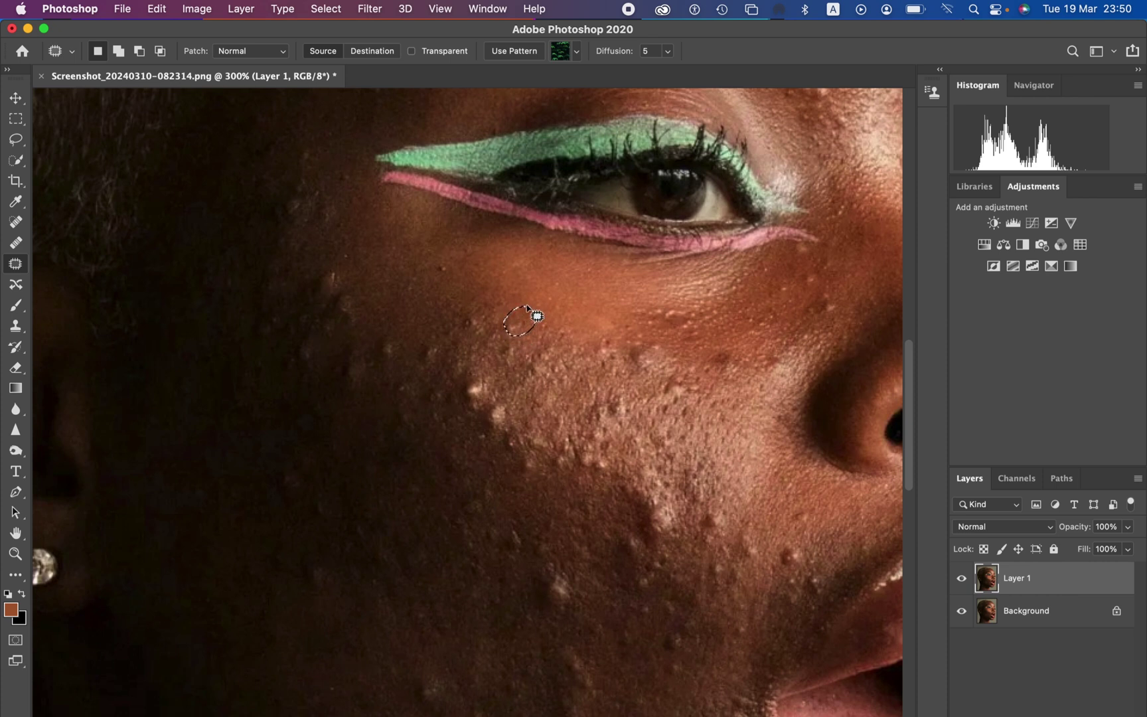
mouse_move(527, 308)
left_mouse_down()
mouse_move(518, 323)
mouse_move(536, 317)
mouse_move(499, 296)
mouse_move(479, 320)
mouse_move(440, 266)
mouse_move(461, 278)
mouse_move(366, 307)
left_mouse_up()
mouse_move(320, 272)
left_mouse_down()
mouse_move(361, 315)
mouse_move(364, 282)
left_mouse_up()
left_click_drag(334, 205, 355, 216)
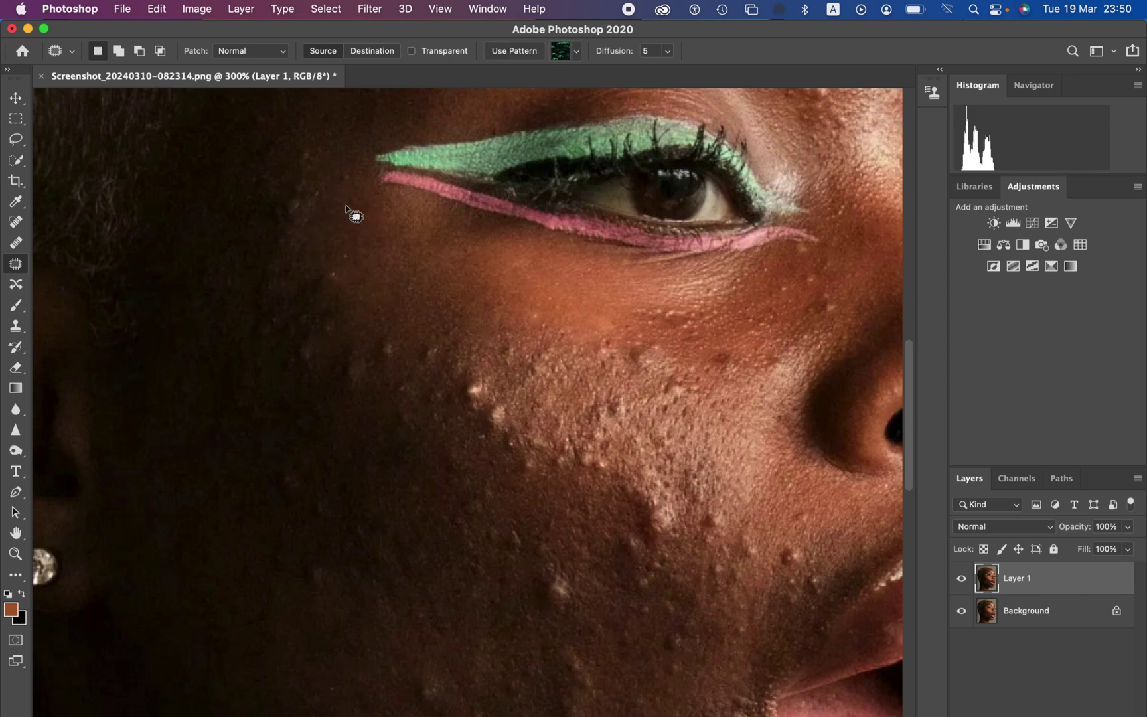
mouse_move(287, 175)
left_mouse_down()
mouse_move(301, 199)
mouse_move(343, 188)
left_mouse_up()
left_click(335, 175)
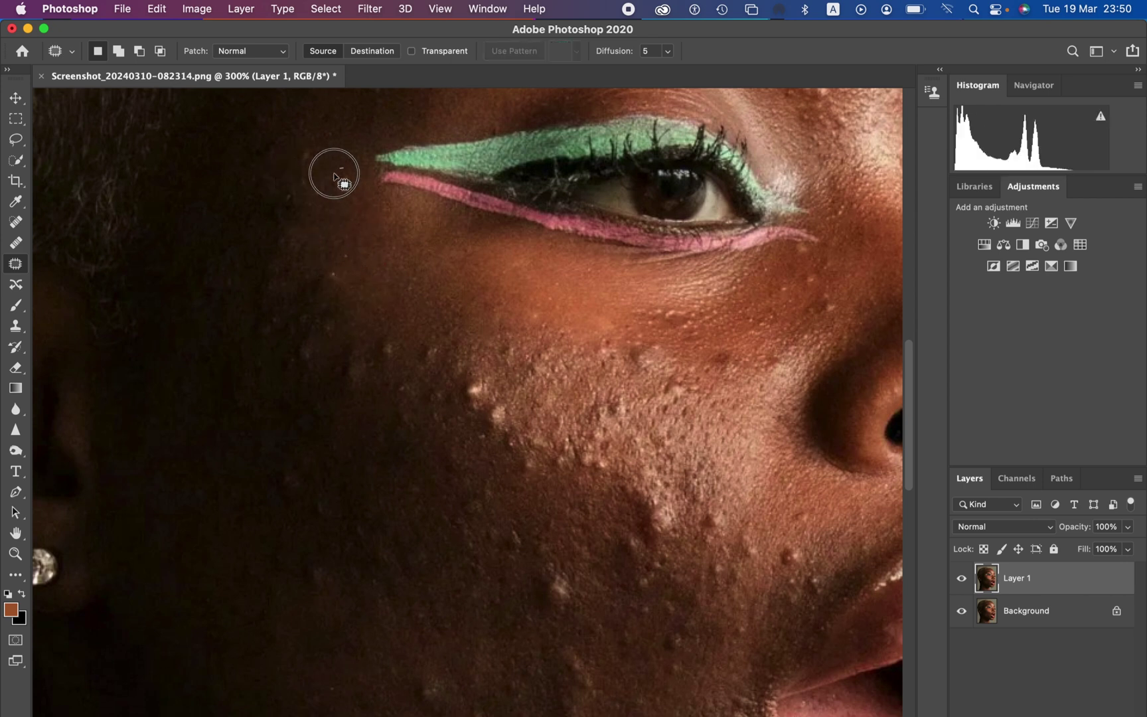
- Patch the small bumps on the upper cheek under the eye and beside the nose
left_click_drag(643, 348, 644, 339)
mouse_move(737, 359)
left_mouse_down()
mouse_move(717, 345)
mouse_move(840, 302)
left_mouse_up()
left_click(843, 292)
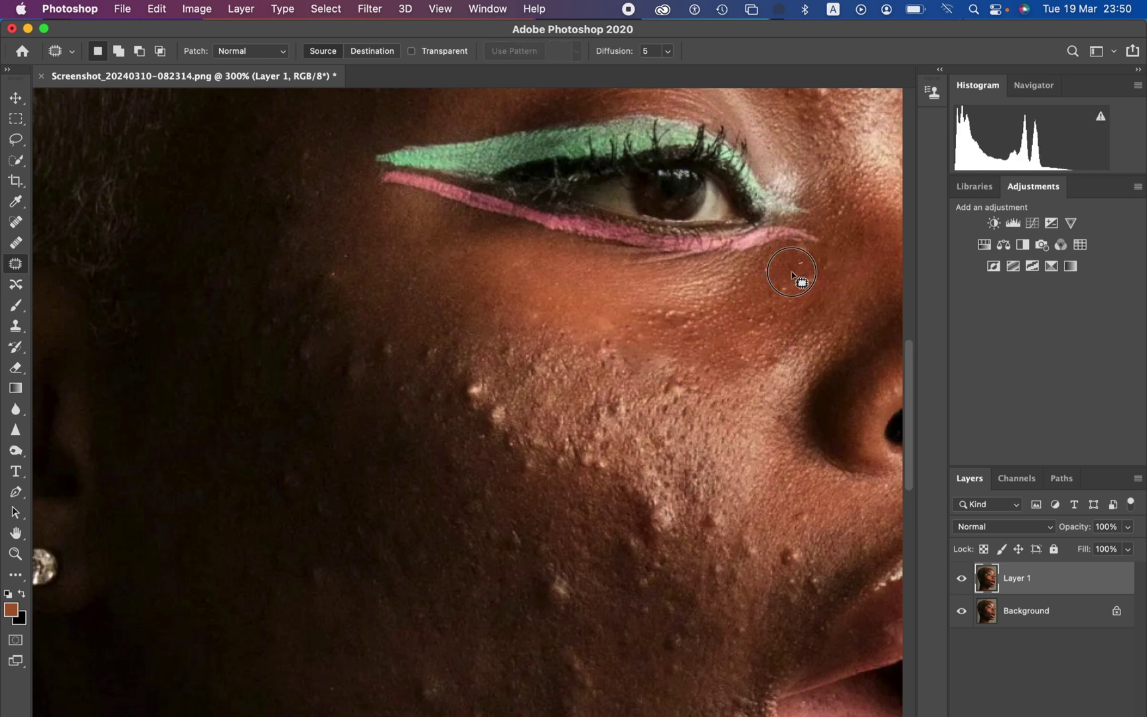
- Patch the raised bumps across the middle of the cheek with smoother neighbouring skin and clear the selection
mouse_move(699, 494)
left_mouse_down()
mouse_move(793, 525)
mouse_move(786, 551)
mouse_move(805, 537)
mouse_move(805, 509)
mouse_move(827, 525)
mouse_move(822, 505)
left_mouse_up()
mouse_move(750, 525)
left_mouse_down()
mouse_move(755, 539)
mouse_move(768, 528)
left_mouse_up()
left_click_drag(707, 481, 695, 470)
mouse_move(455, 376)
left_mouse_down()
mouse_move(504, 416)
mouse_move(468, 376)
mouse_move(517, 398)
mouse_move(500, 375)
mouse_move(529, 375)
mouse_move(524, 344)
left_mouse_up()
key("ctrl+d")
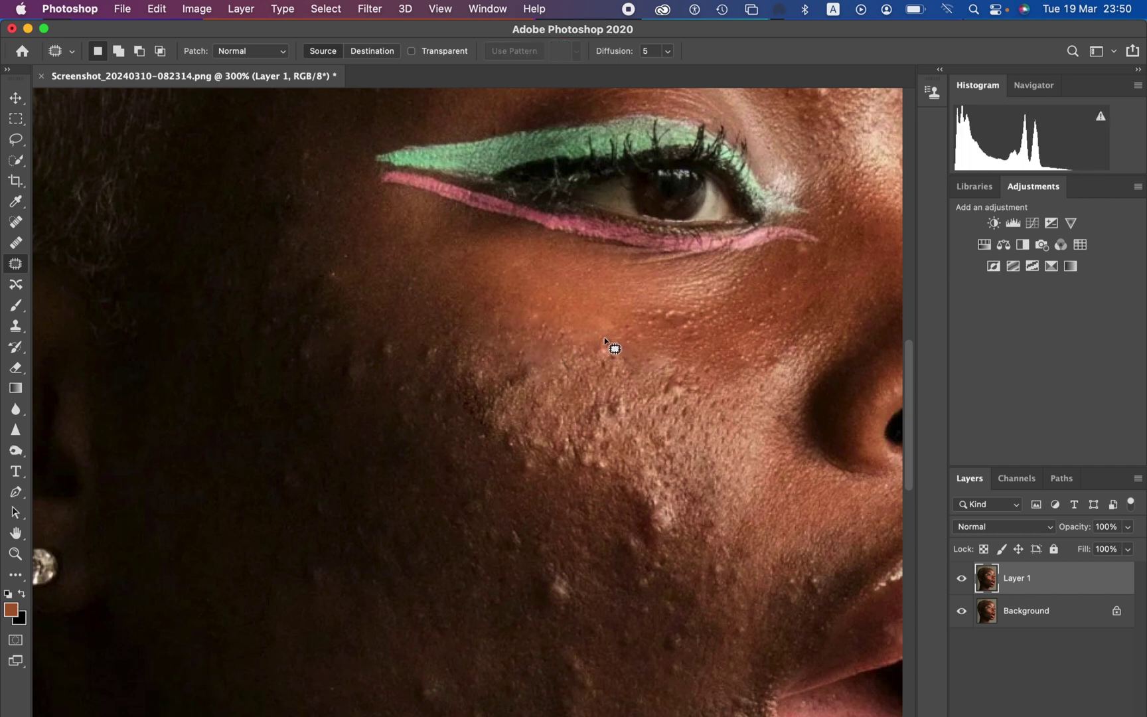
mouse_move(613, 348)
left_mouse_down()
mouse_move(589, 353)
mouse_move(671, 320)
mouse_move(726, 360)
mouse_move(666, 379)
mouse_move(678, 384)
left_mouse_up()
key("super+d")
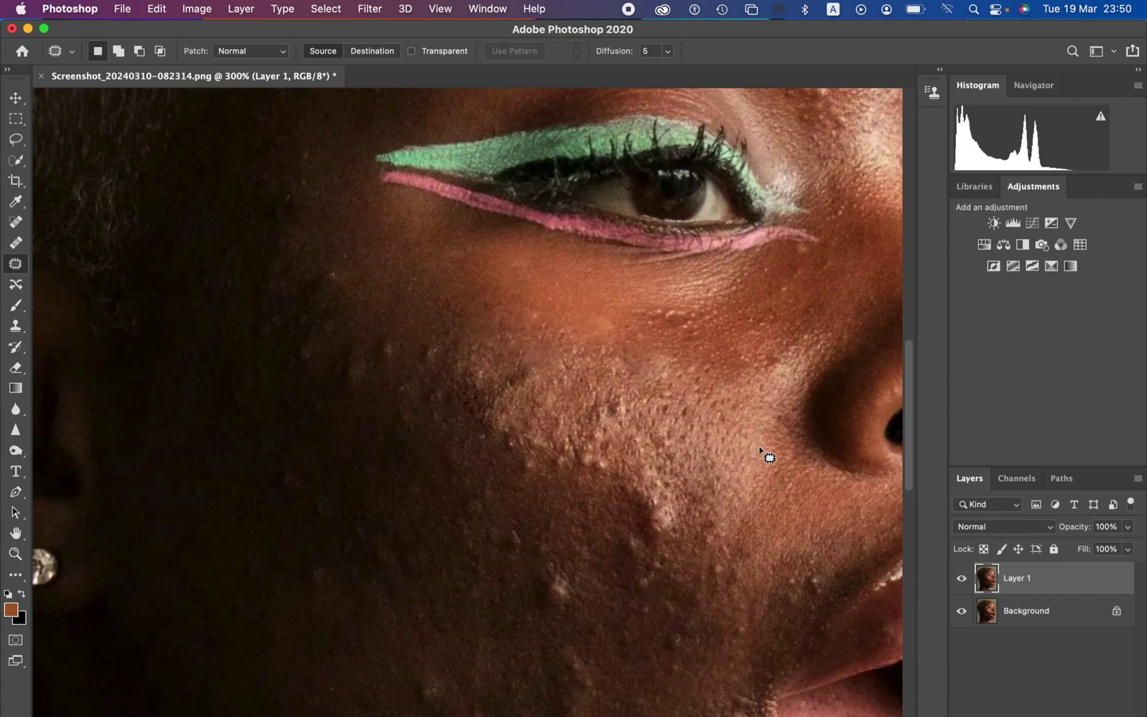
- Patch the blemishes on the lower cheek, along the jaw and in front of the ear
key("super+minus")
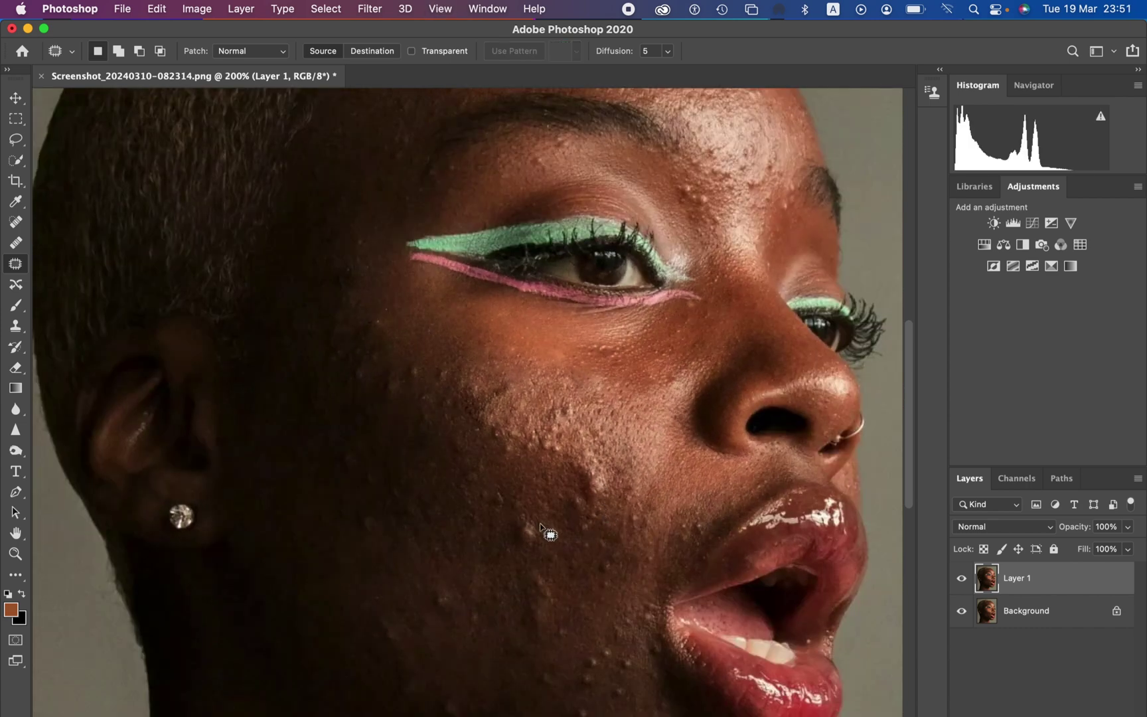
mouse_move(523, 520)
left_mouse_down()
mouse_move(493, 489)
mouse_move(508, 497)
mouse_move(513, 483)
mouse_move(526, 507)
mouse_move(515, 525)
mouse_move(566, 492)
left_mouse_up()
key("super+d")
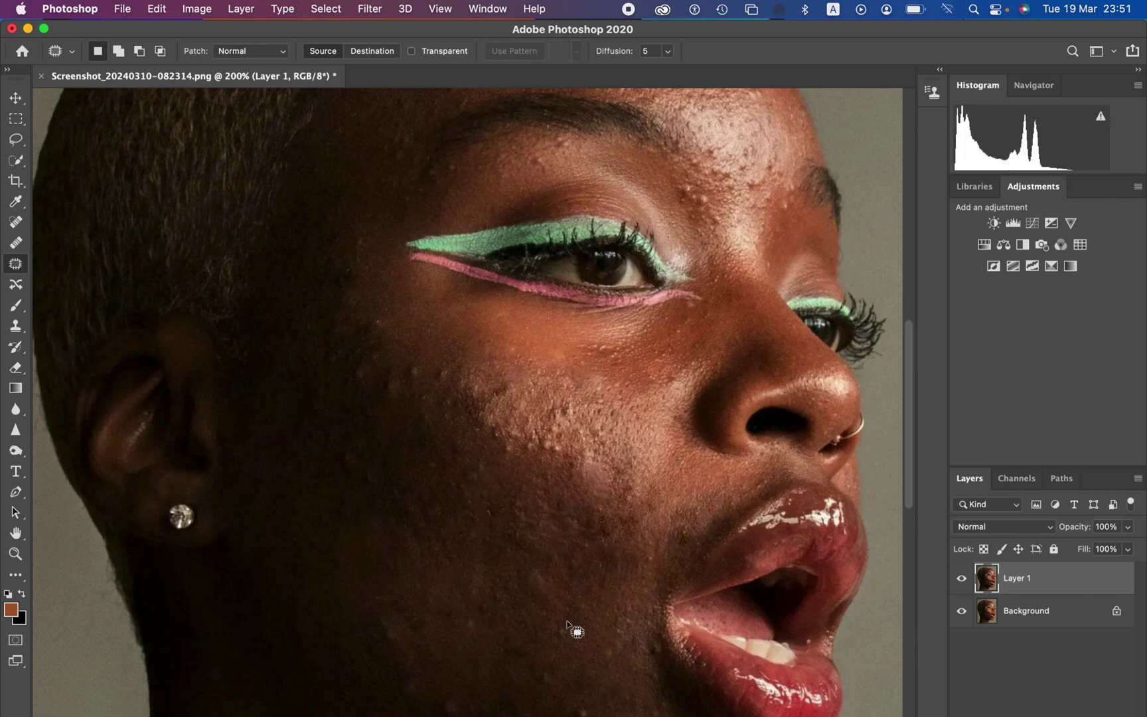
scroll(632, 333, "down", 5)
left_click(562, 50)
left_click(643, 80)
left_click(353, 225)
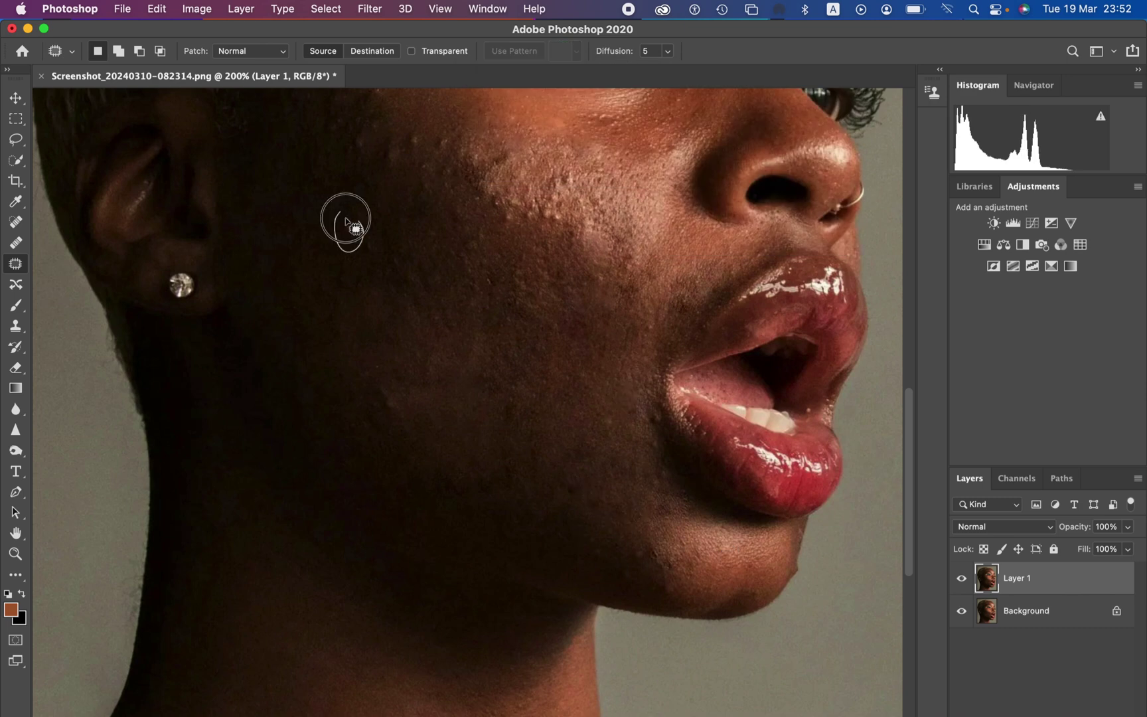
- Patch the remaining blemishes on the forehead, between the eyebrows and on the cheek
scroll(465, 332, "up", 3)
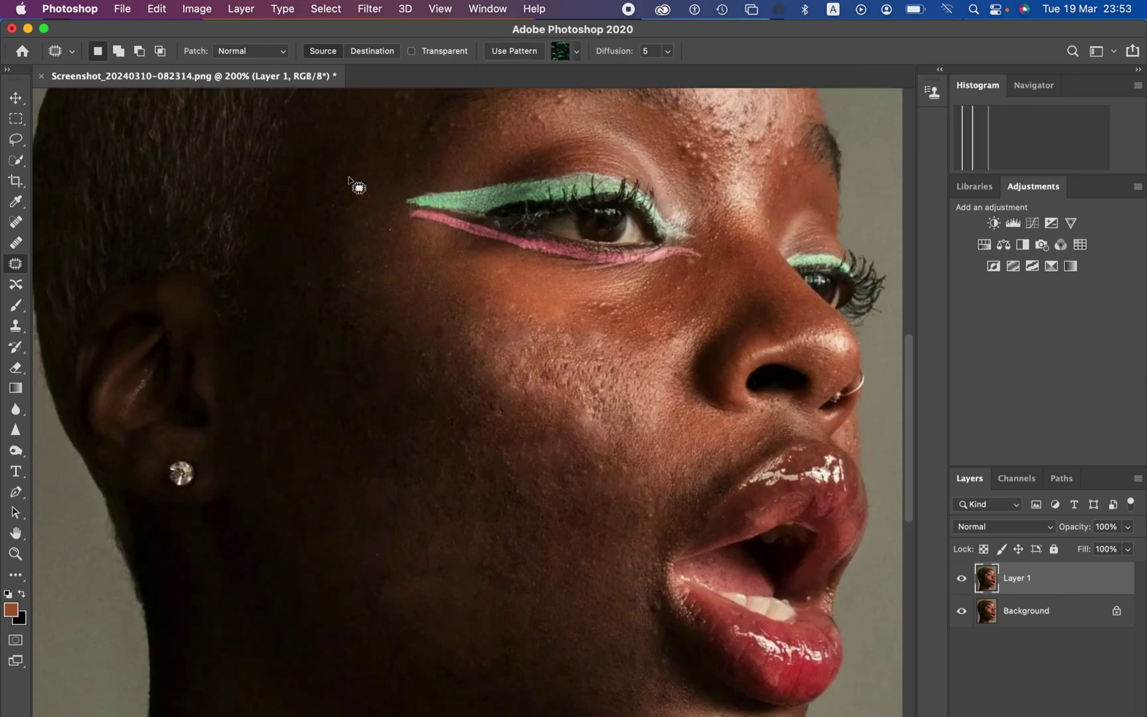
scroll(597, 265, "up", 4)
scroll(780, 397, "up", 3)
scroll(679, 596, "down", 5)
key("super+equal")
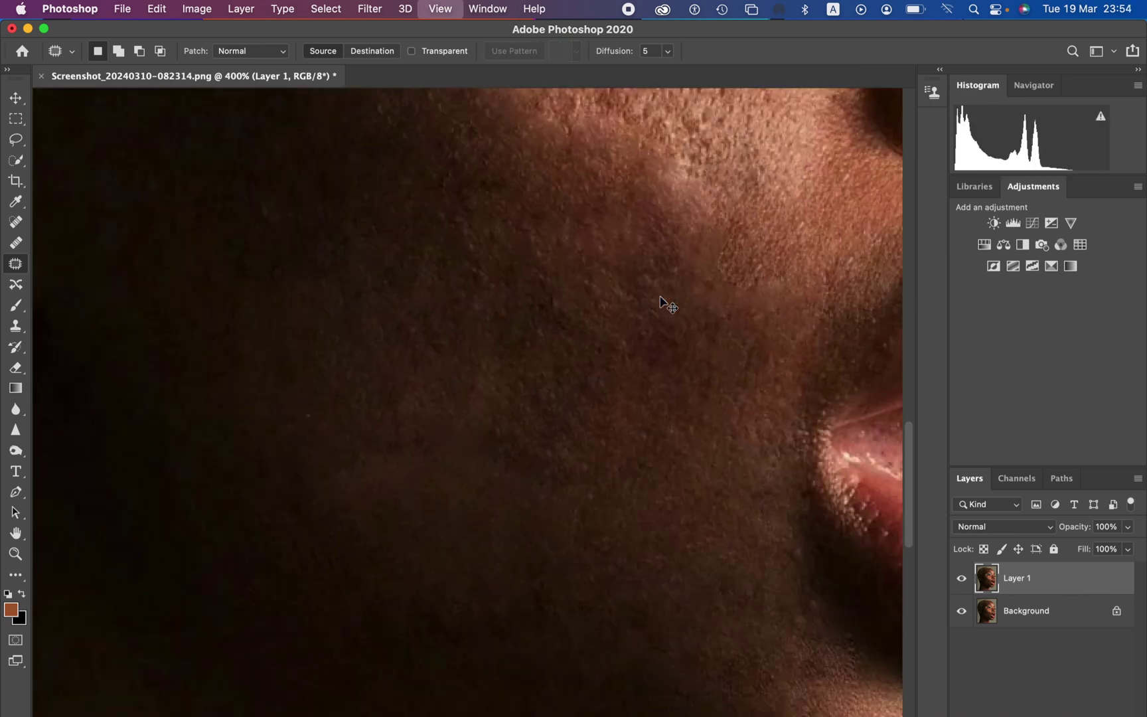
- Toggle Layer 1's visibility to compare the patched skin with the original, and inspect the cheek texture up close
key("super+1")
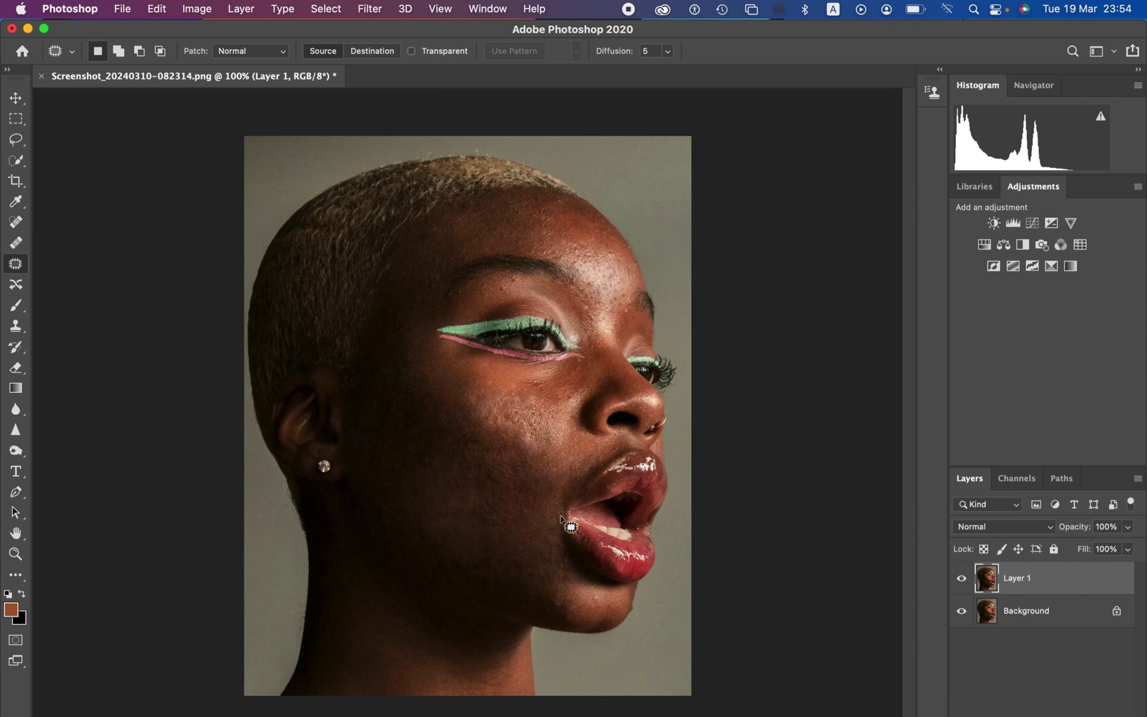
left_click(961, 580)
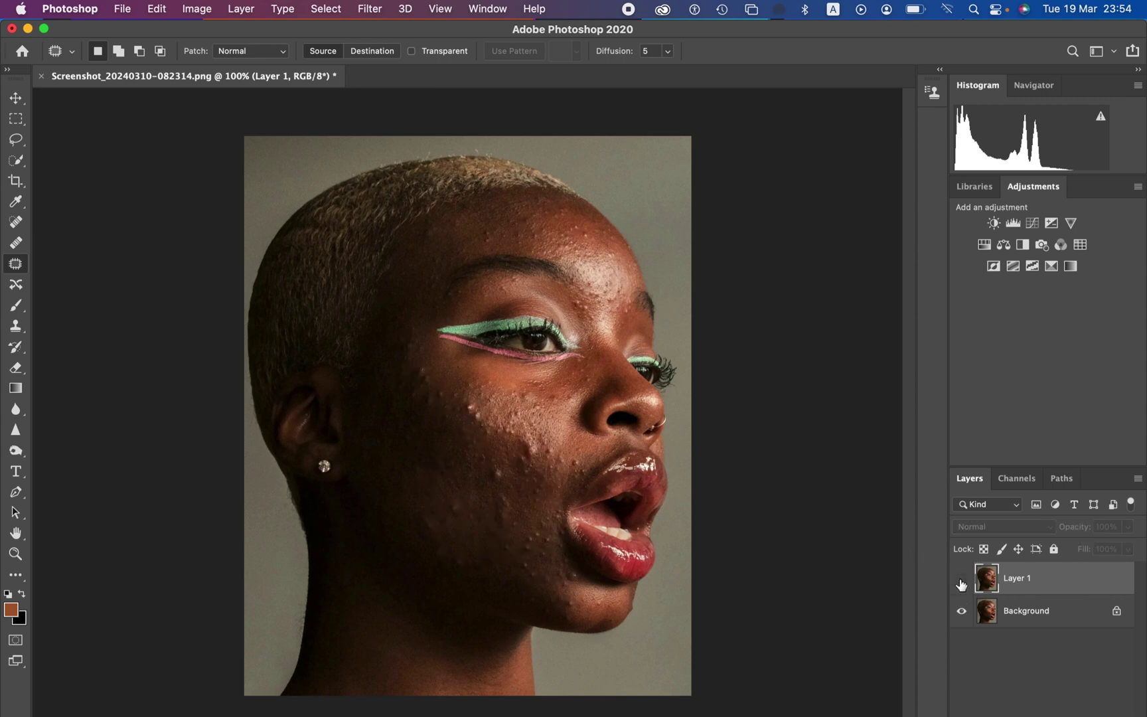
left_click(961, 580)
left_click(962, 581)
left_click(961, 580)
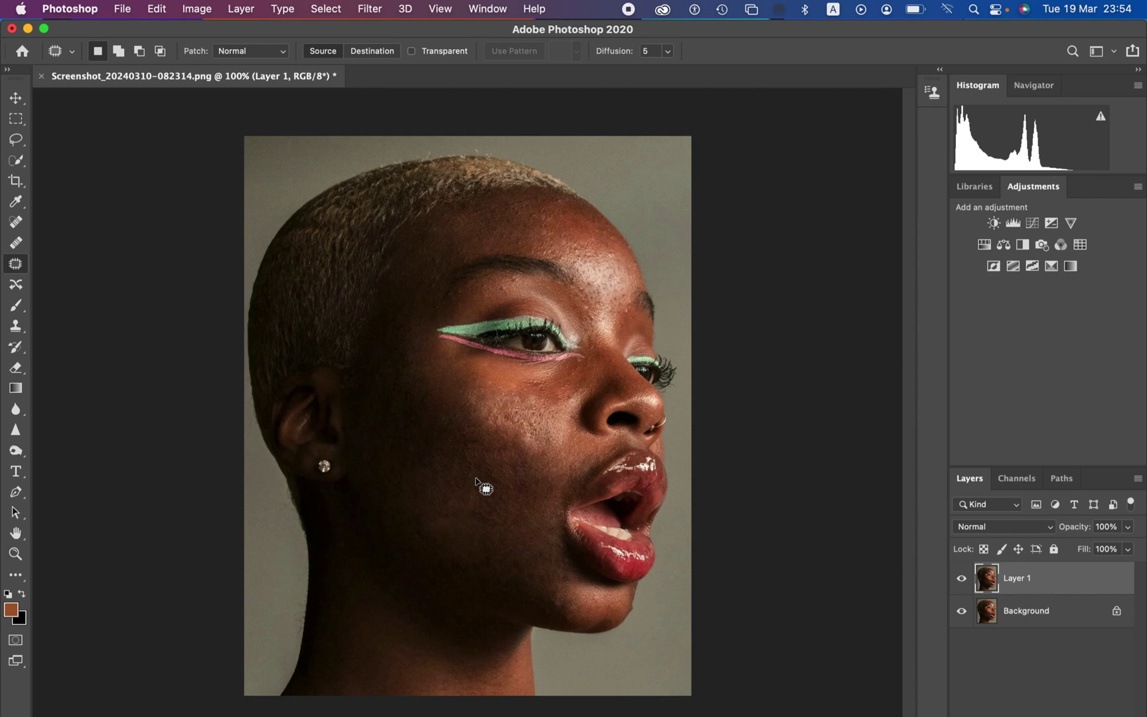
key("super+equal")
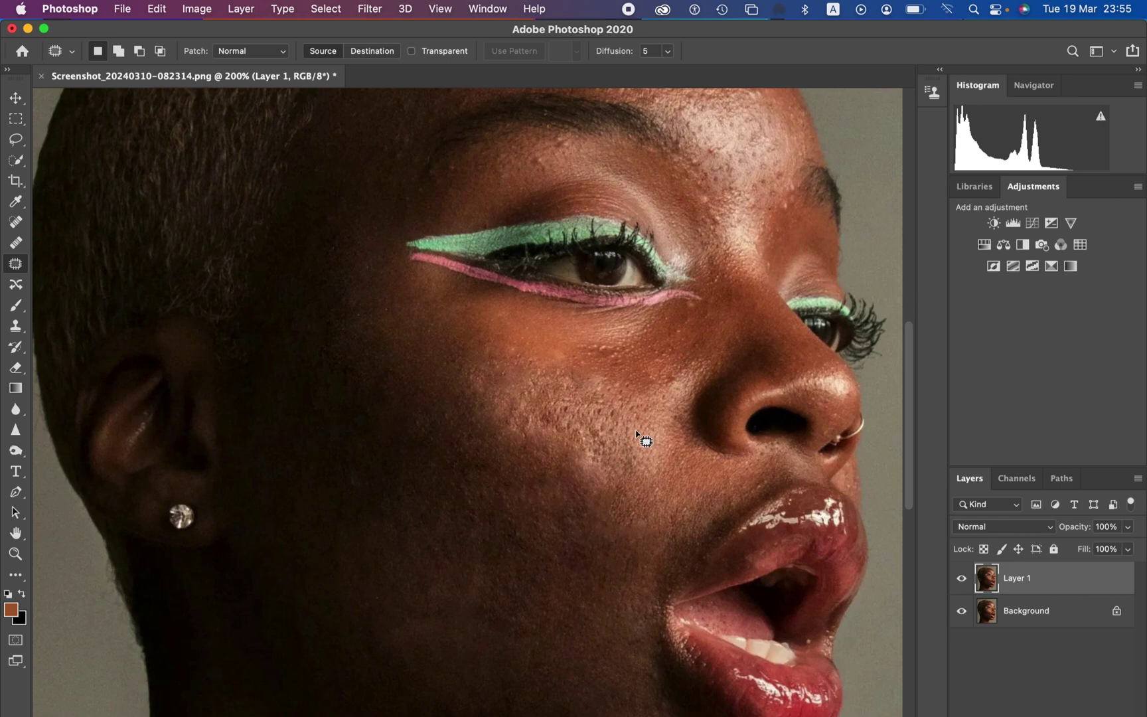
key("super+minus")
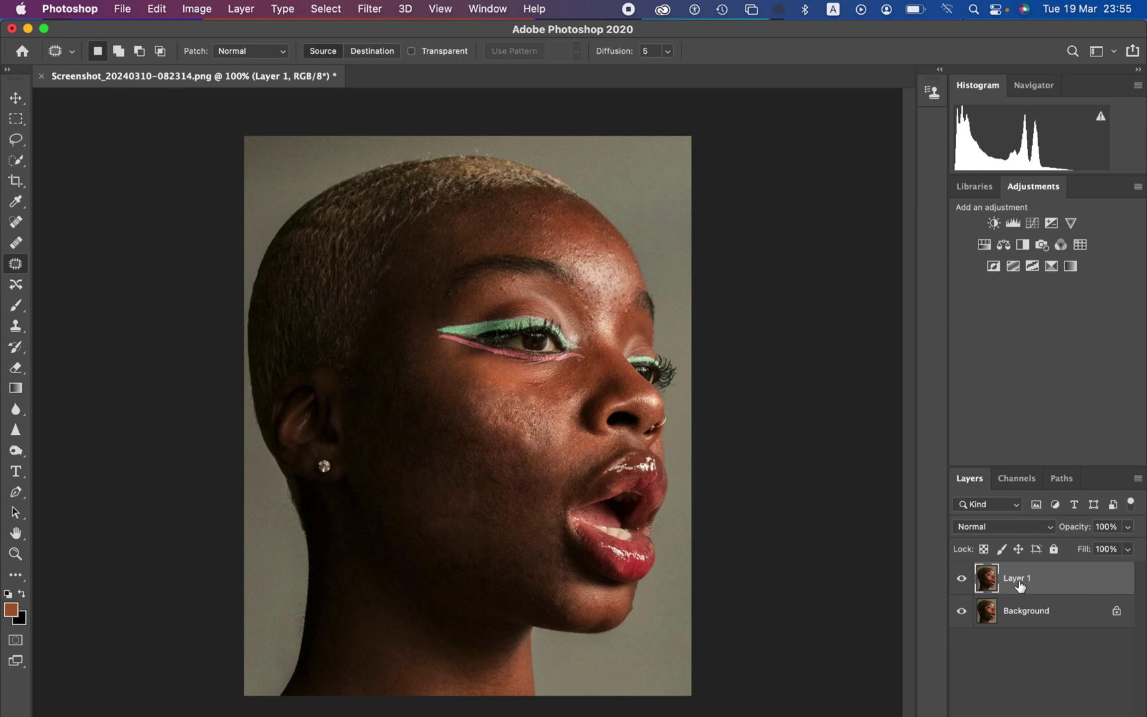
- Duplicate Layer 1 twice and rename the lower of the two copies "low"
key("super+j")
key("super+j")
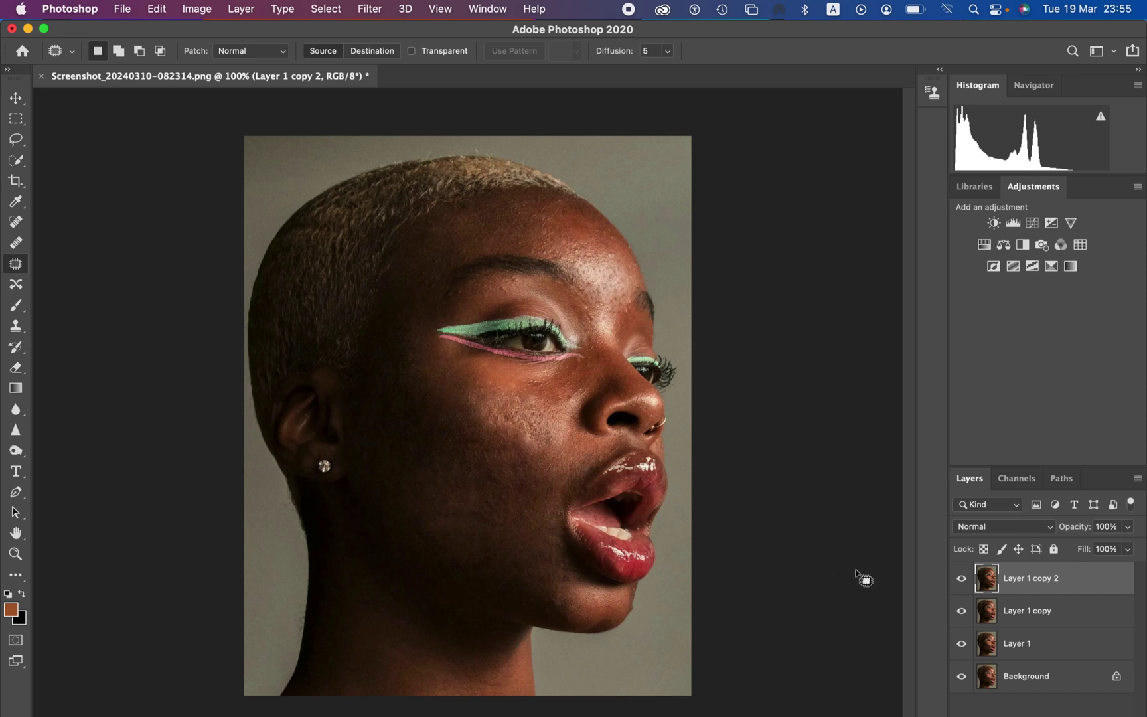
double_click(1034, 611)
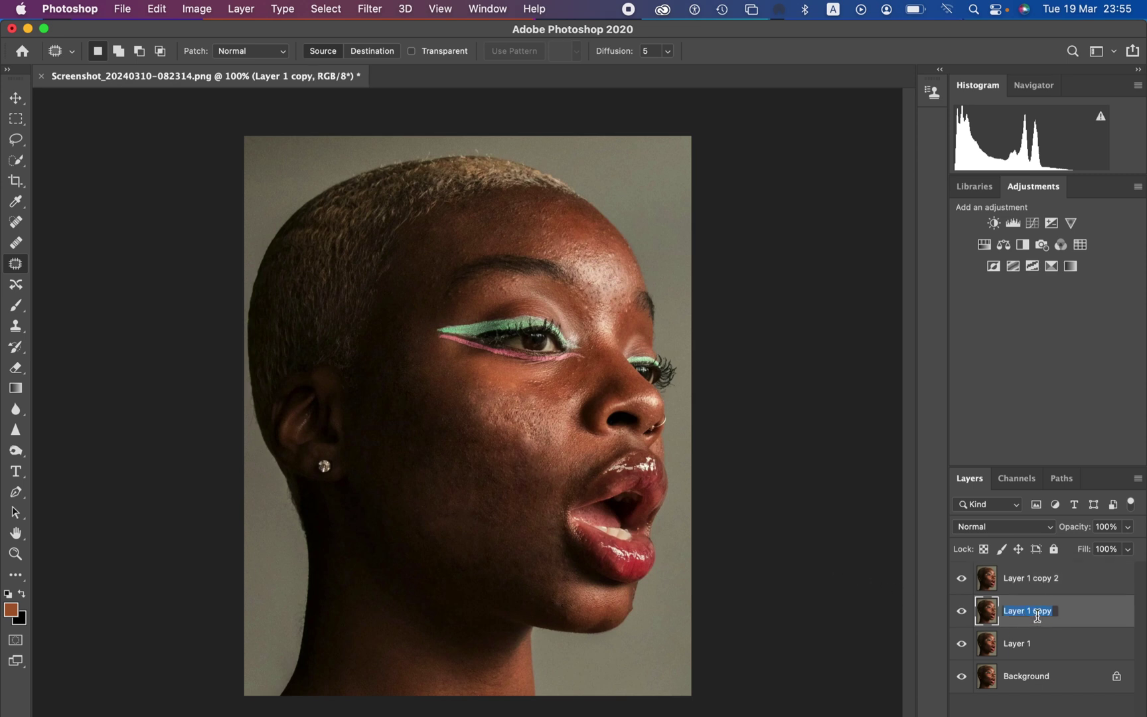
type("low")
key("Return")
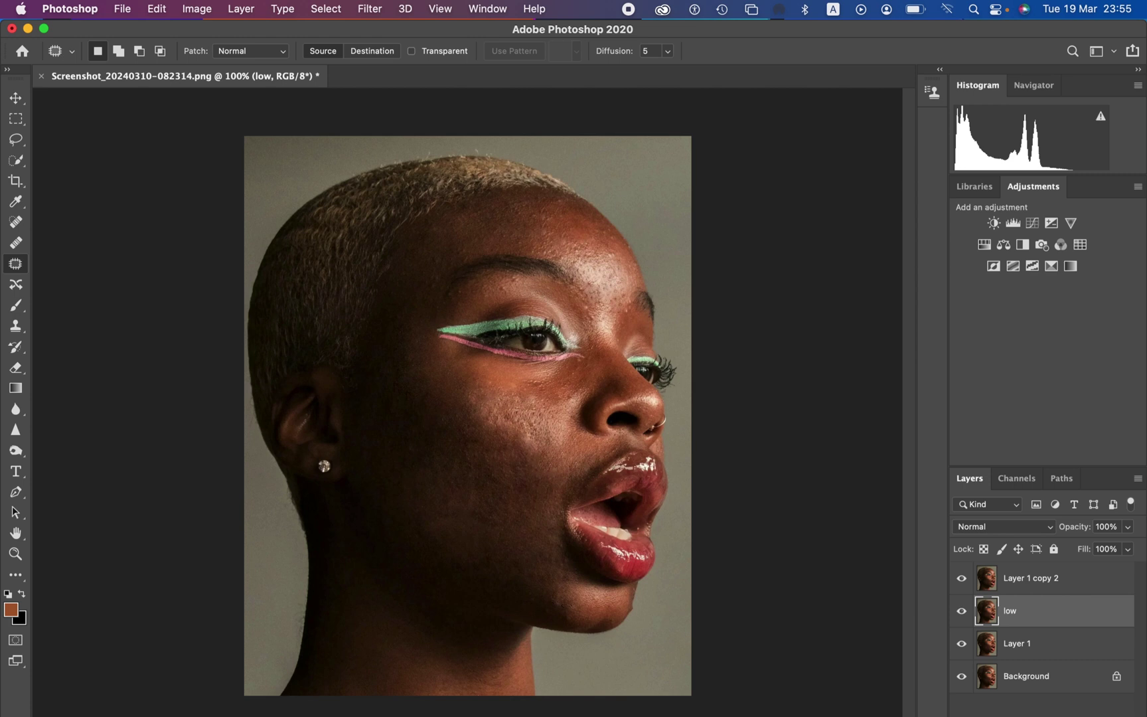
- Rename the topmost layer copy "high" and make the low layer active
double_click(1027, 577)
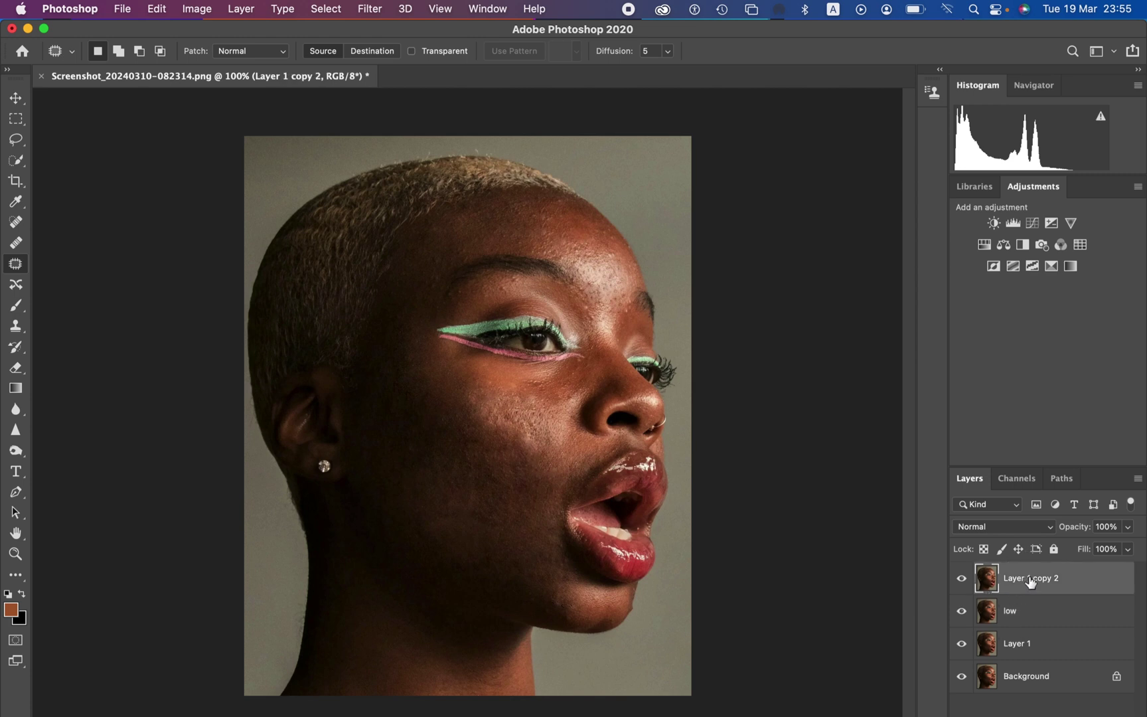
type("high")
key("Return")
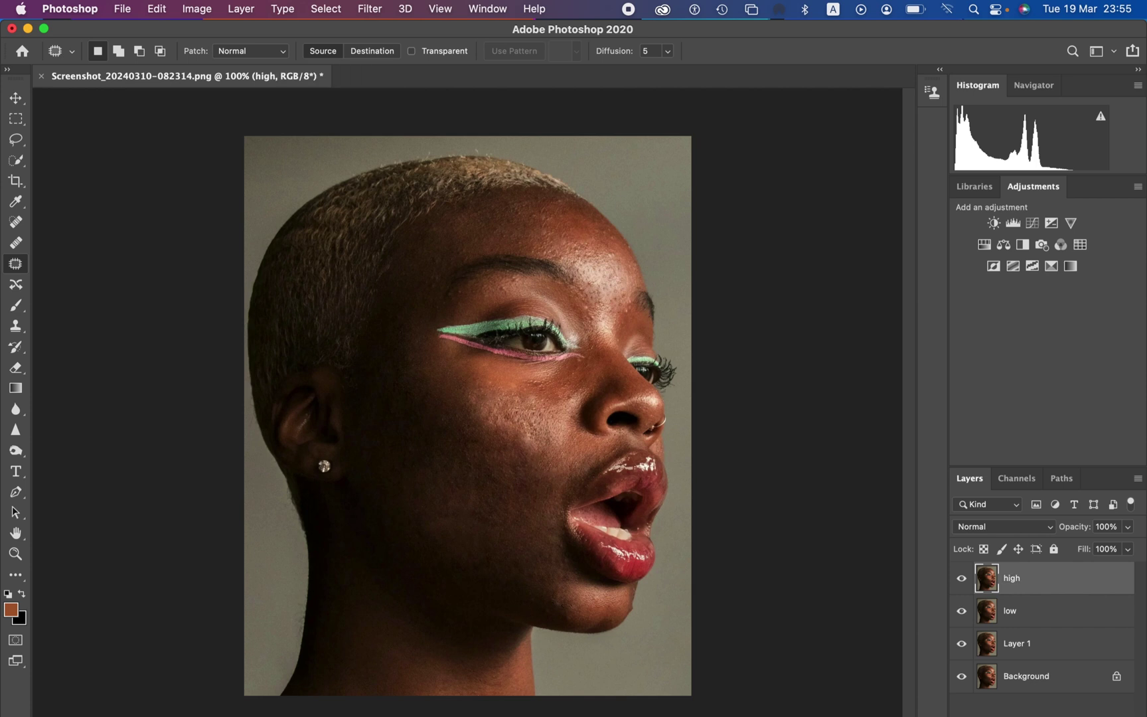
left_click(1045, 616)
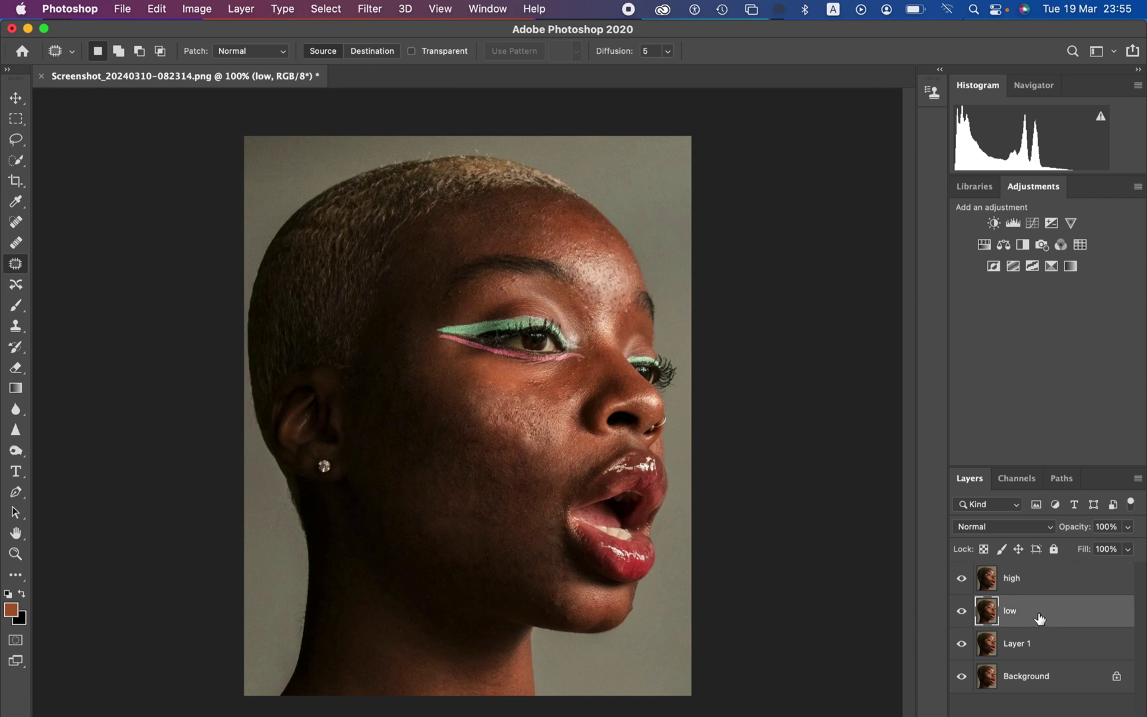
- Hide the high layer and open Gaussian Blur for the low layer, with a 0.1-pixel radius and the cheek previewed at 200%
left_click(962, 581)
left_click(369, 9)
mouse_move(428, 191)
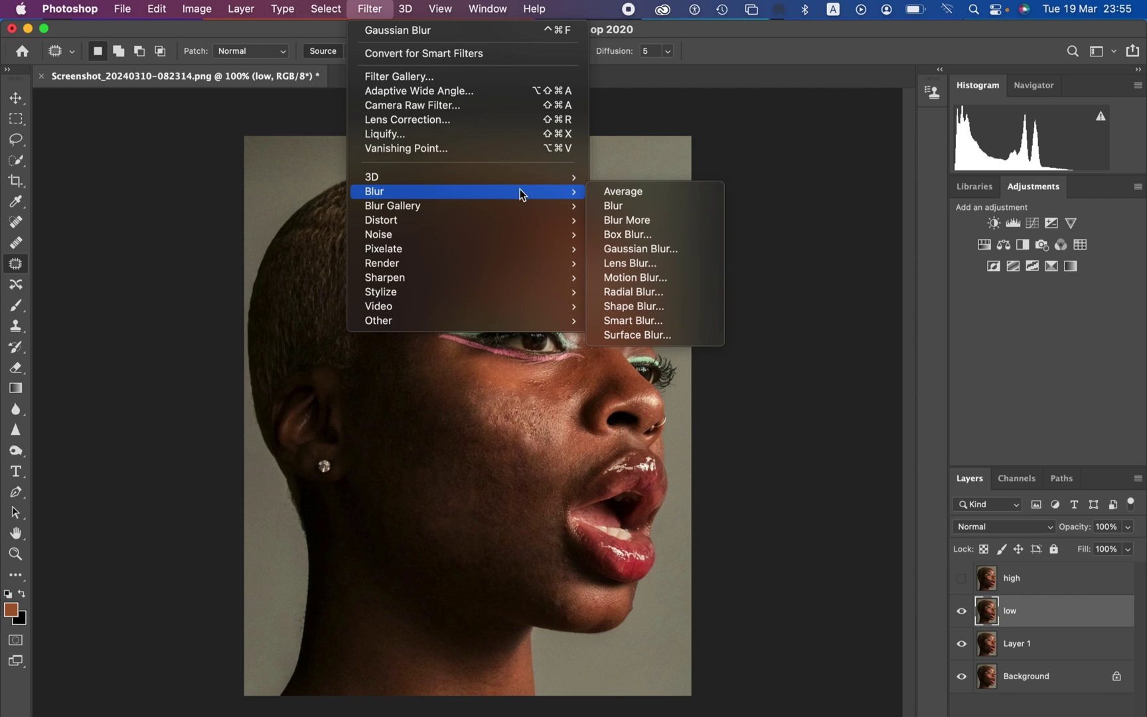
left_click(675, 246)
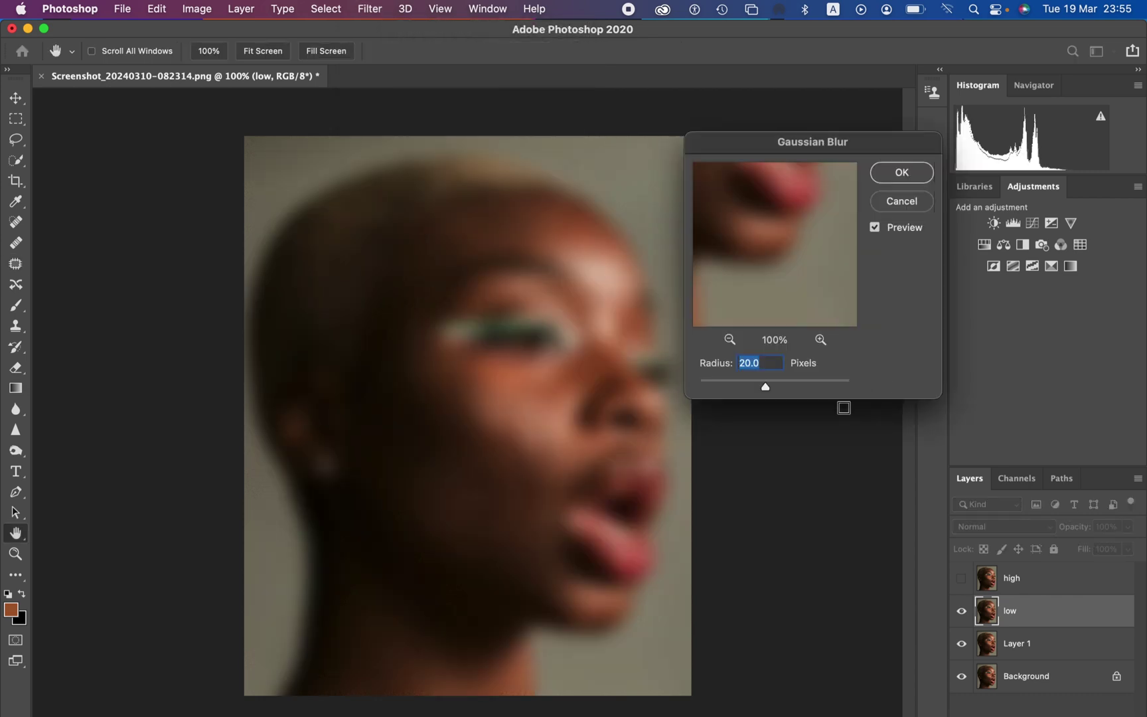
left_click_drag(763, 387, 681, 387)
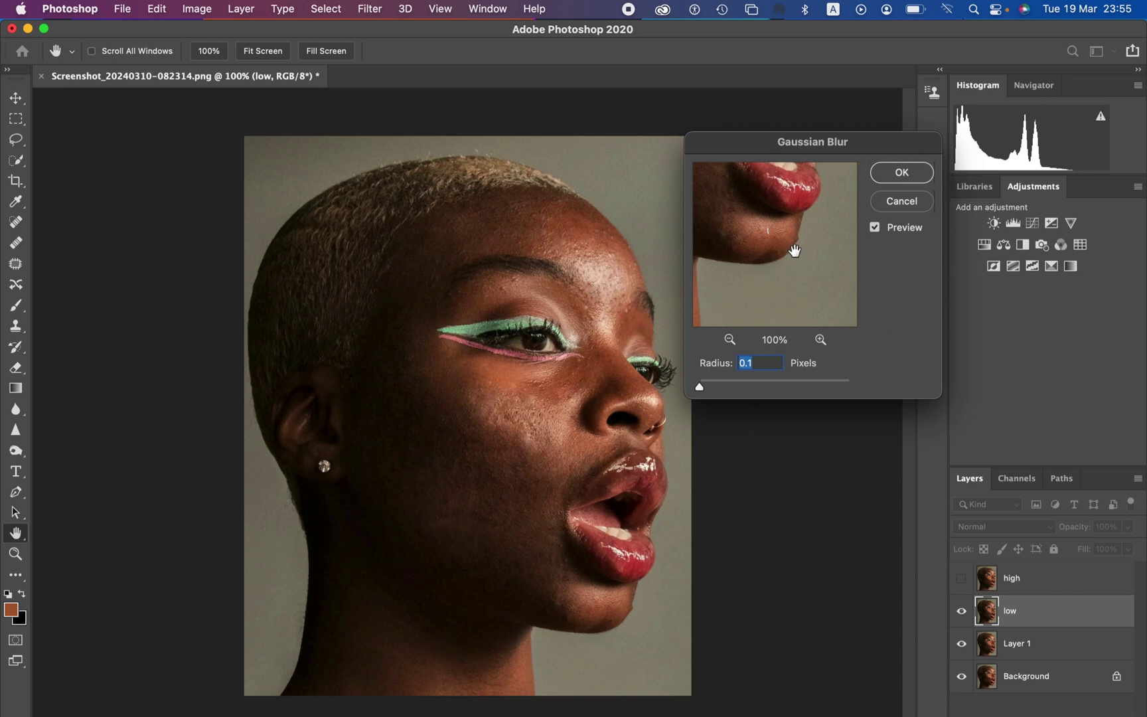
left_click_drag(765, 225, 813, 299)
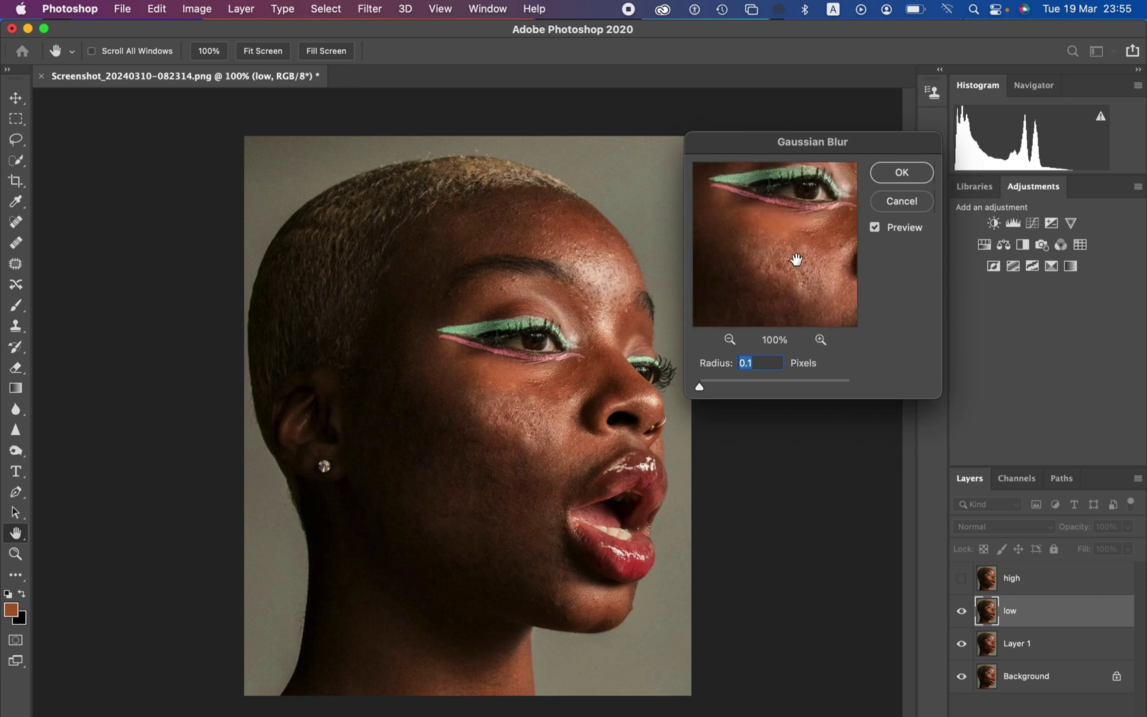
left_click_drag(781, 259, 802, 266)
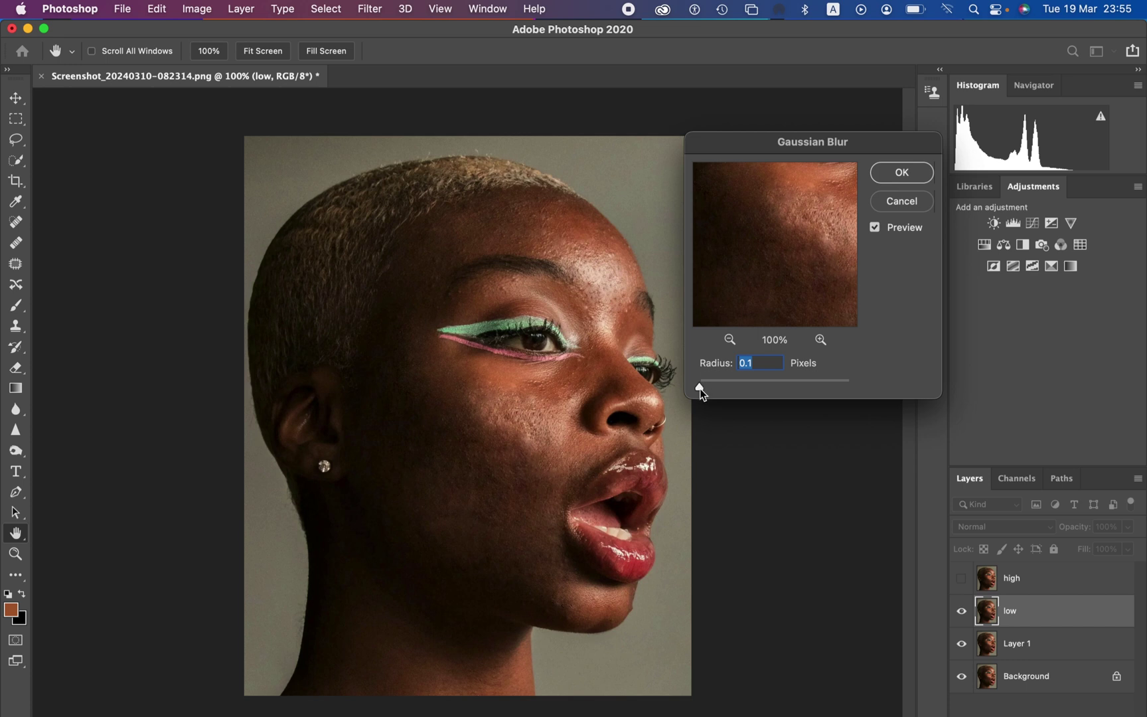
left_click(820, 339)
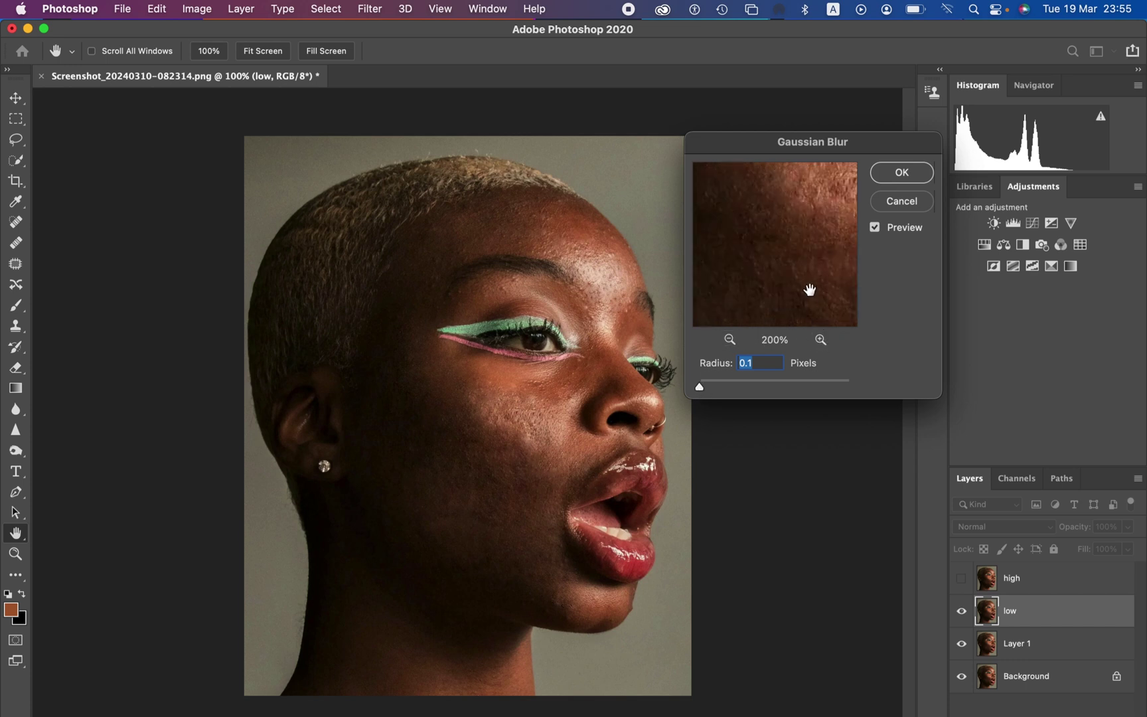
left_click_drag(801, 277, 803, 246)
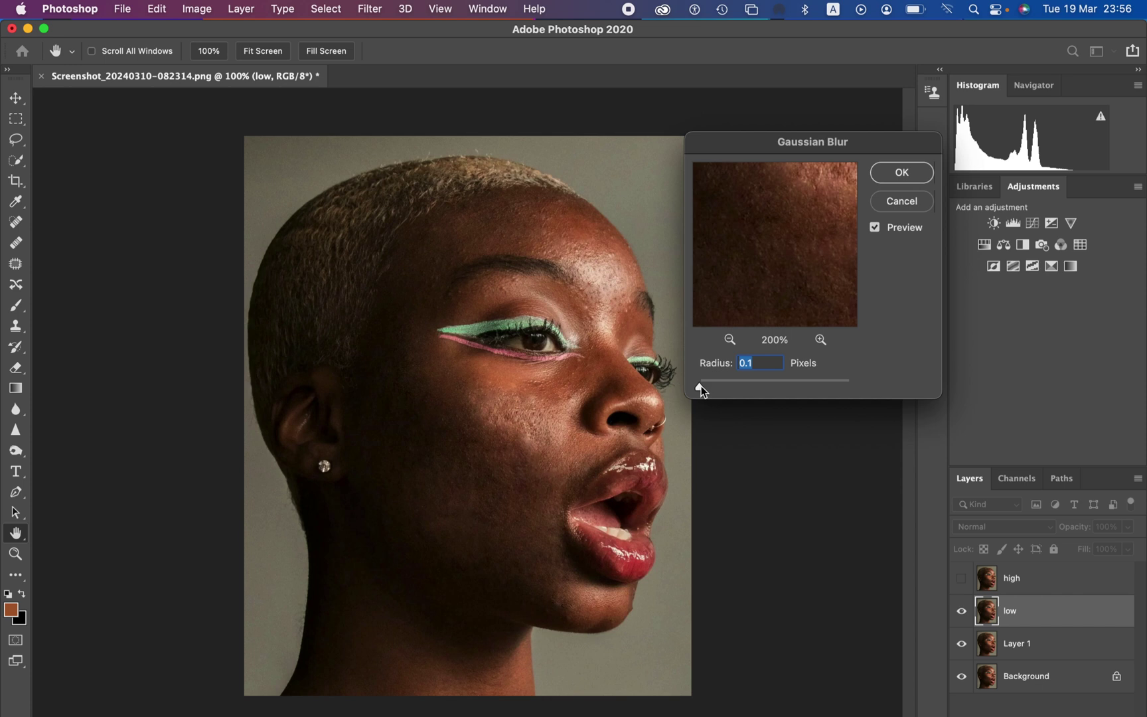
- Blur the low layer with a Gaussian Blur radius of 6.0 pixels, judging the softened cheek texture in the preview
left_click_drag(701, 385, 721, 385)
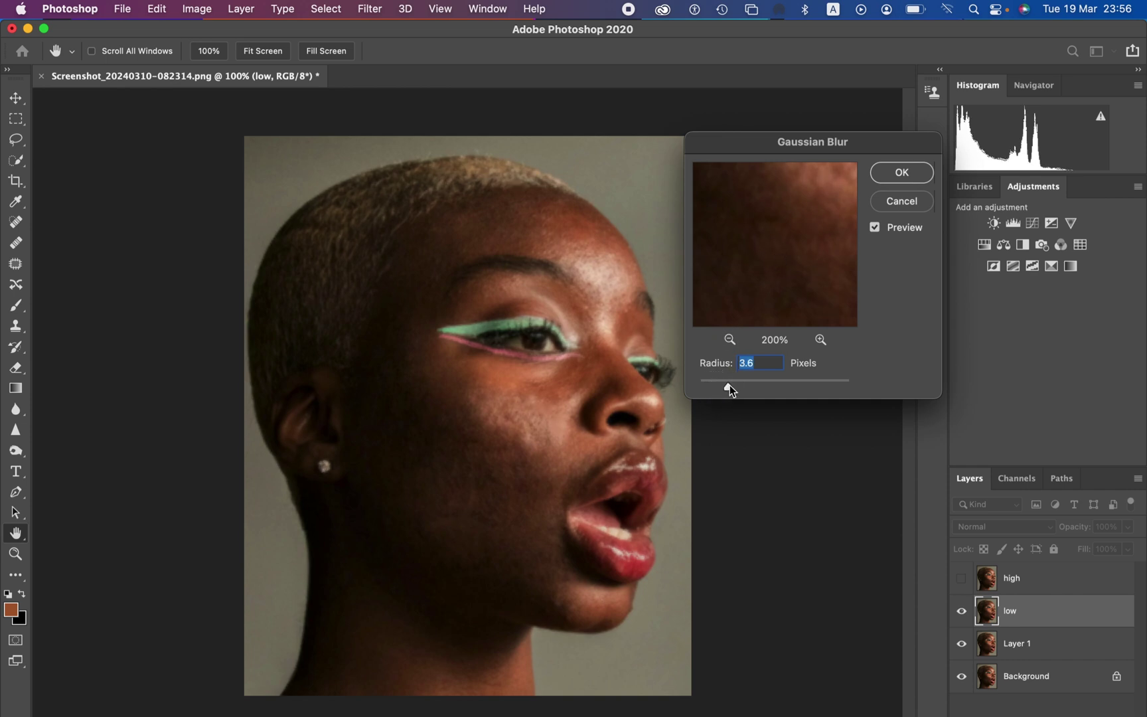
left_click_drag(734, 387, 735, 387)
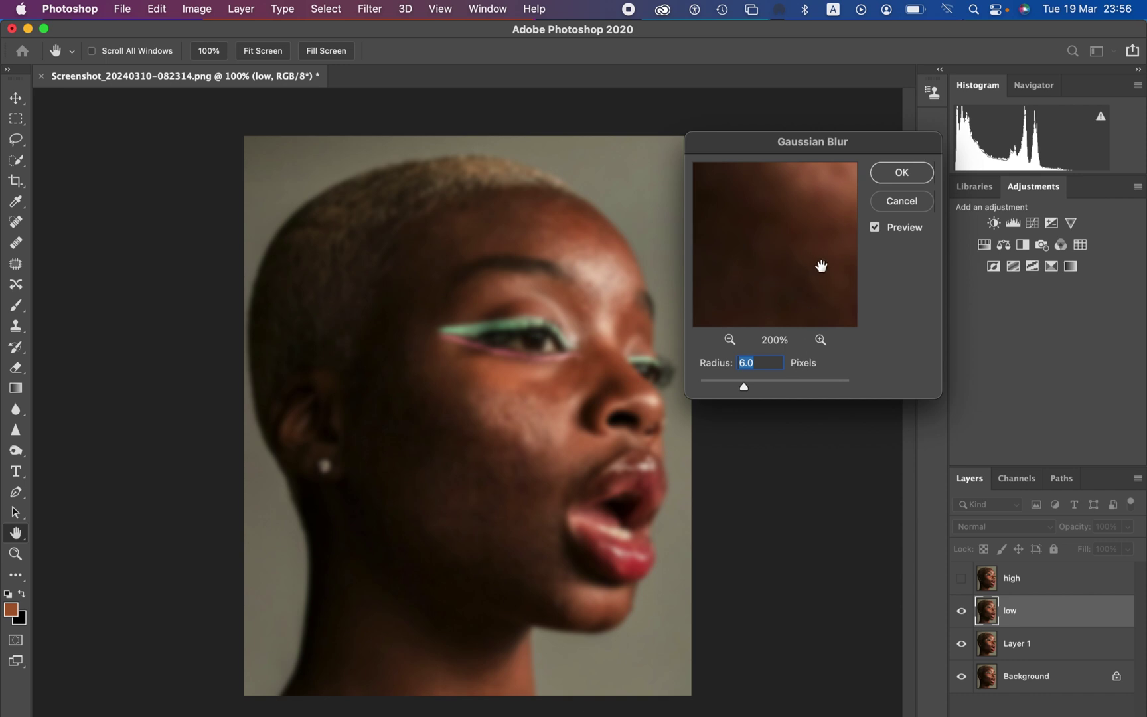
left_click(901, 173)
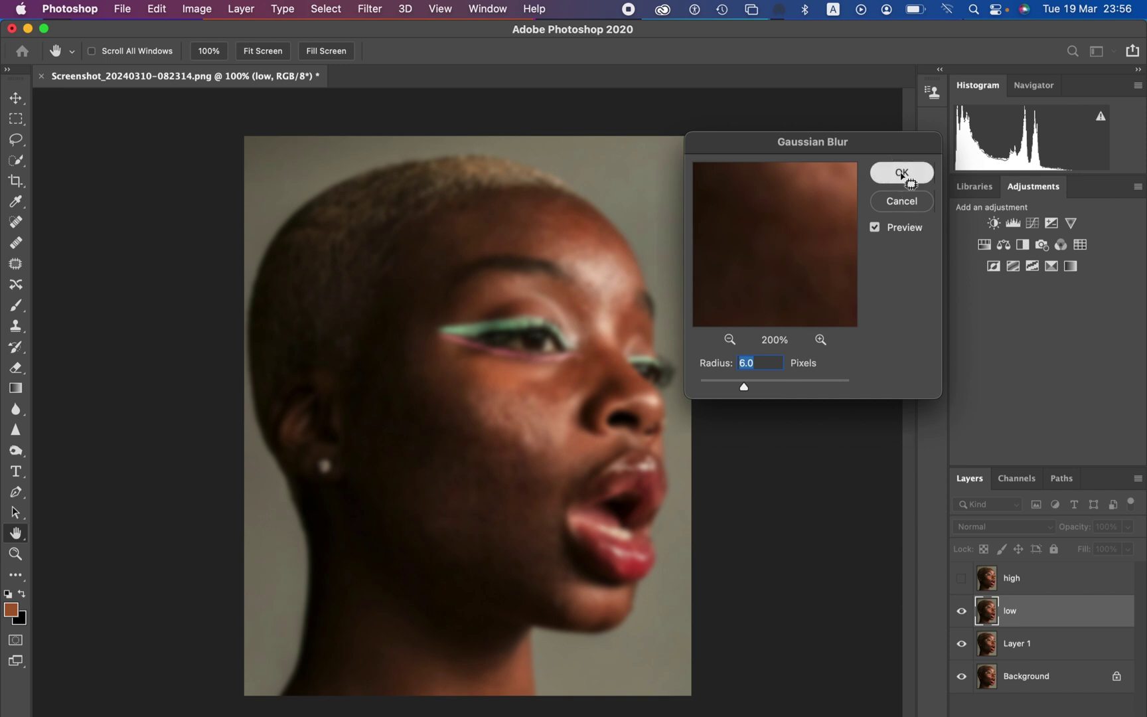
- Switch to the Lasso tool, and make the high layer active and visible
key("j")
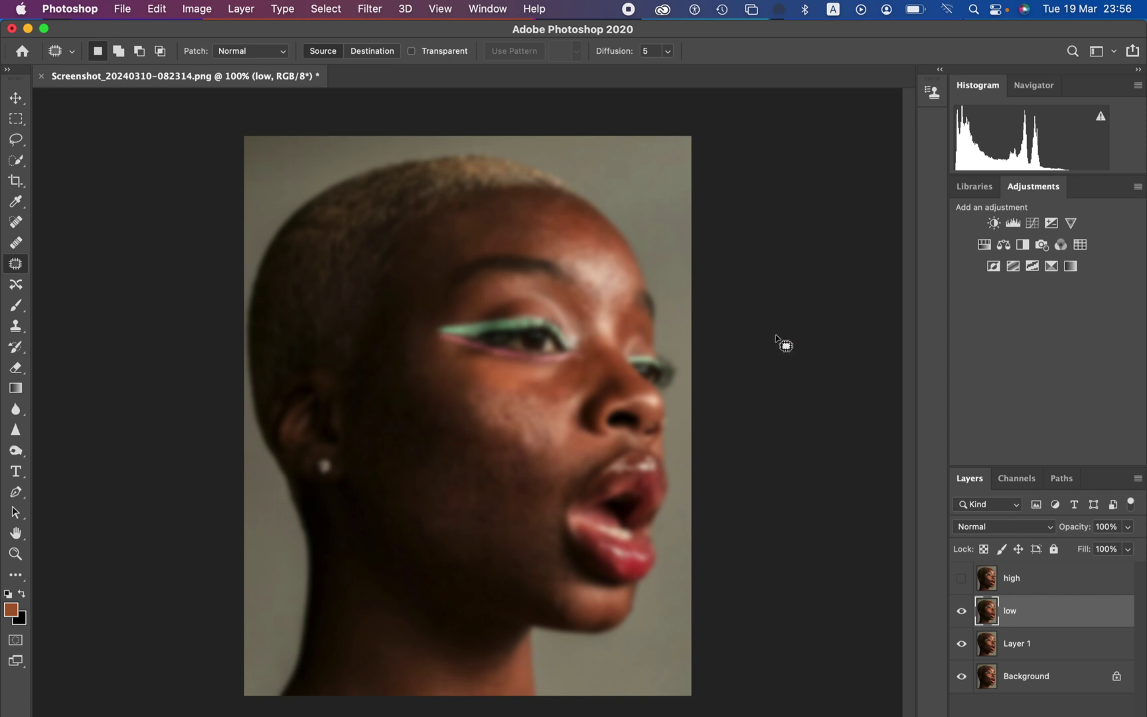
left_click(17, 142)
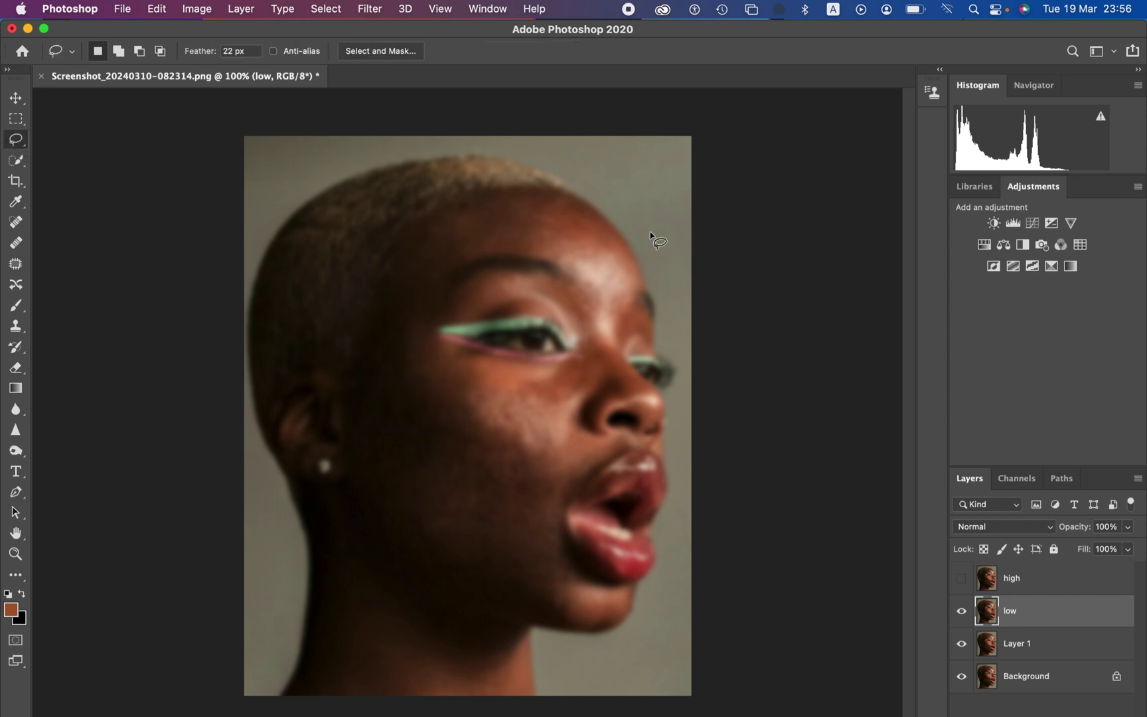
left_click(1039, 580)
left_click(962, 578)
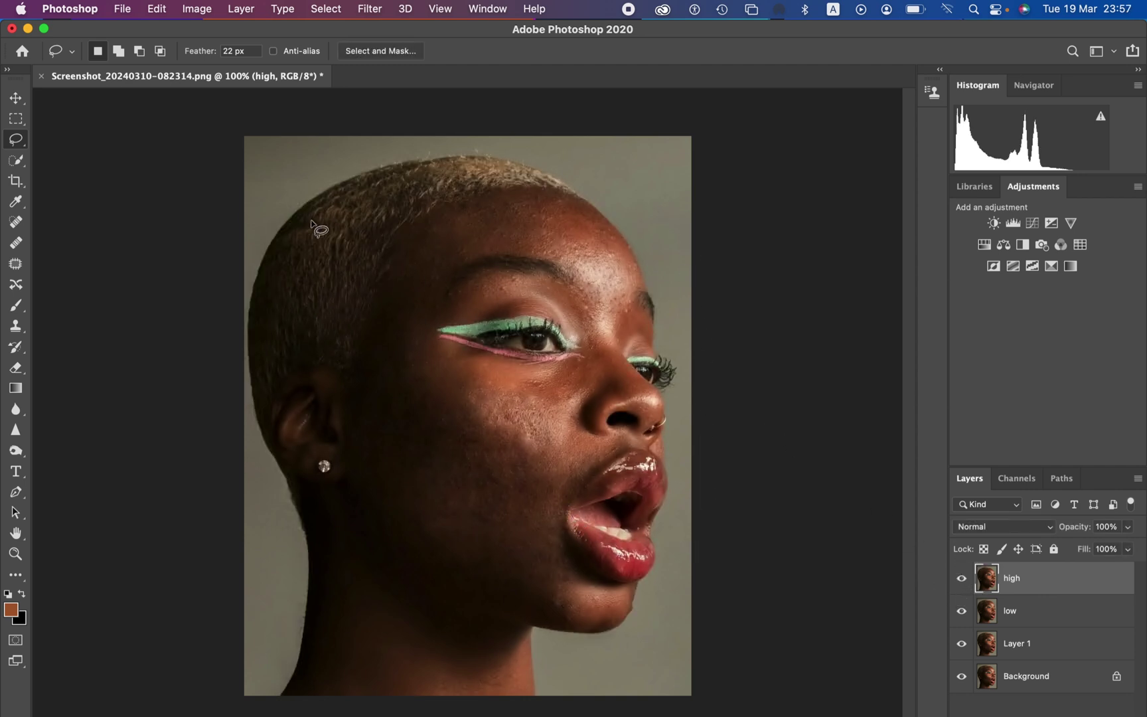
- Open Apply Image for the high layer, with the low layer as source and Subtract as the blending mode
left_click(195, 8)
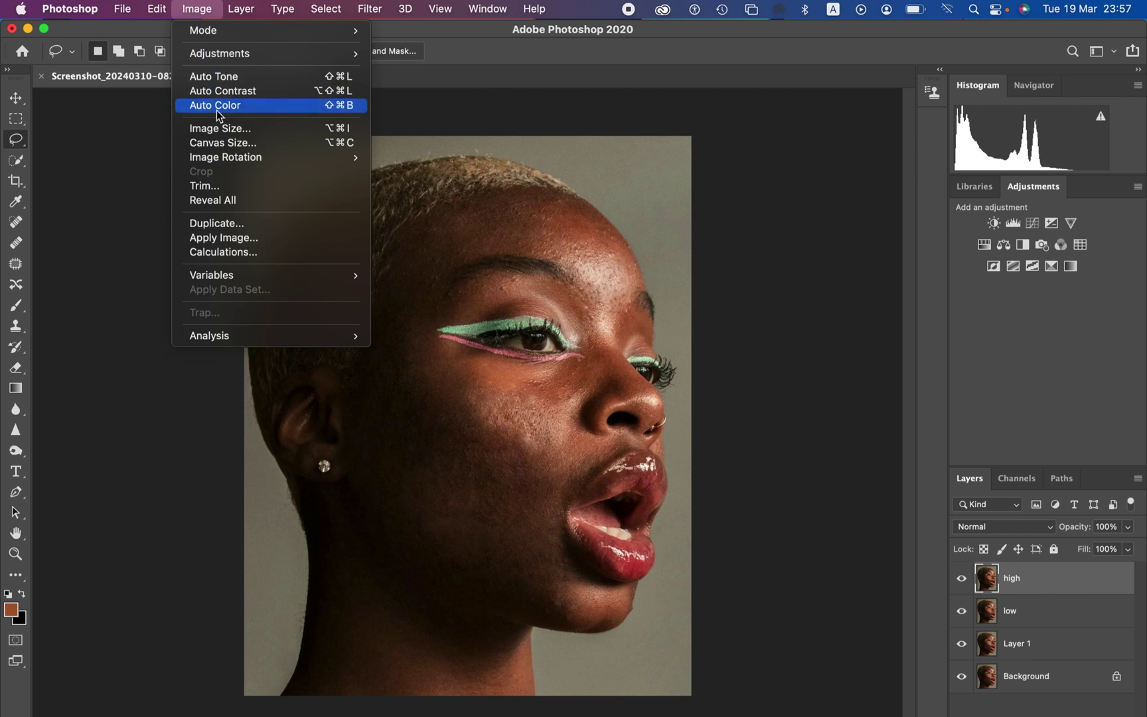
left_click(236, 237)
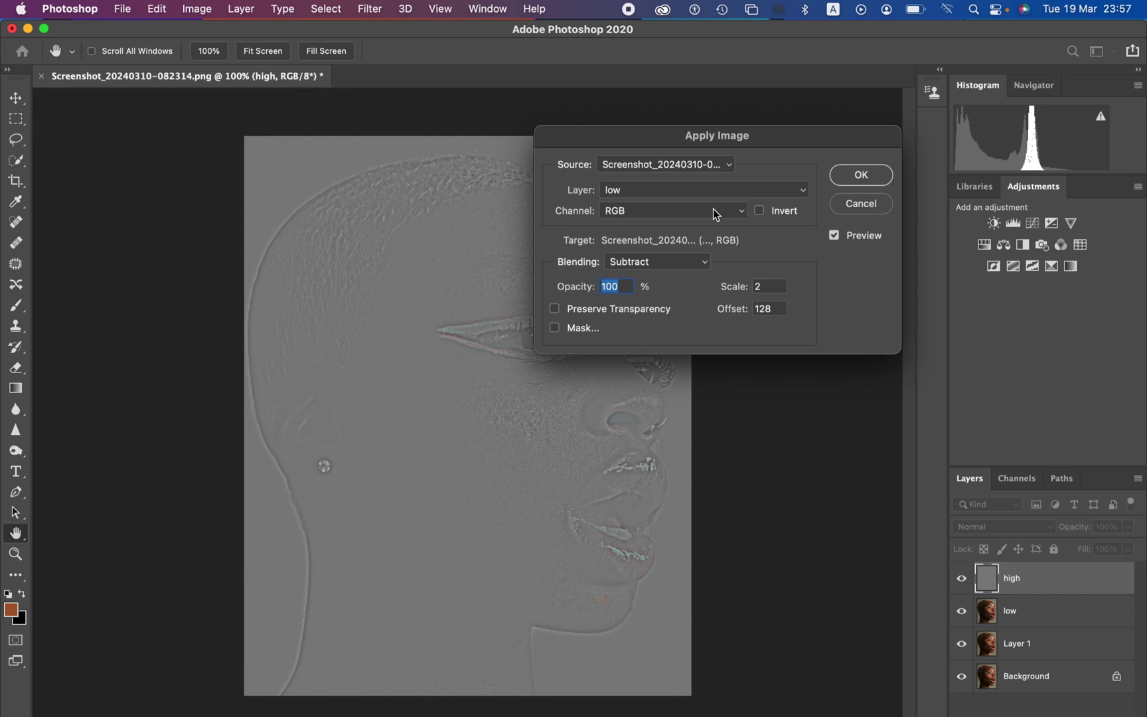
left_click(672, 188)
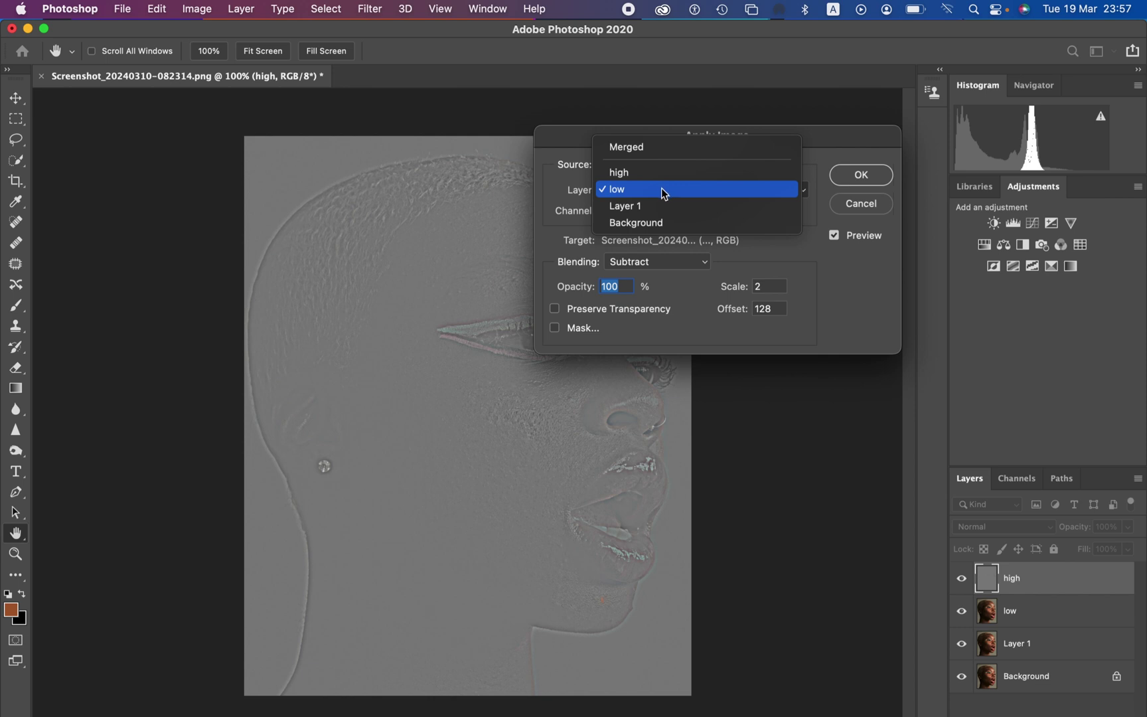
left_click(664, 189)
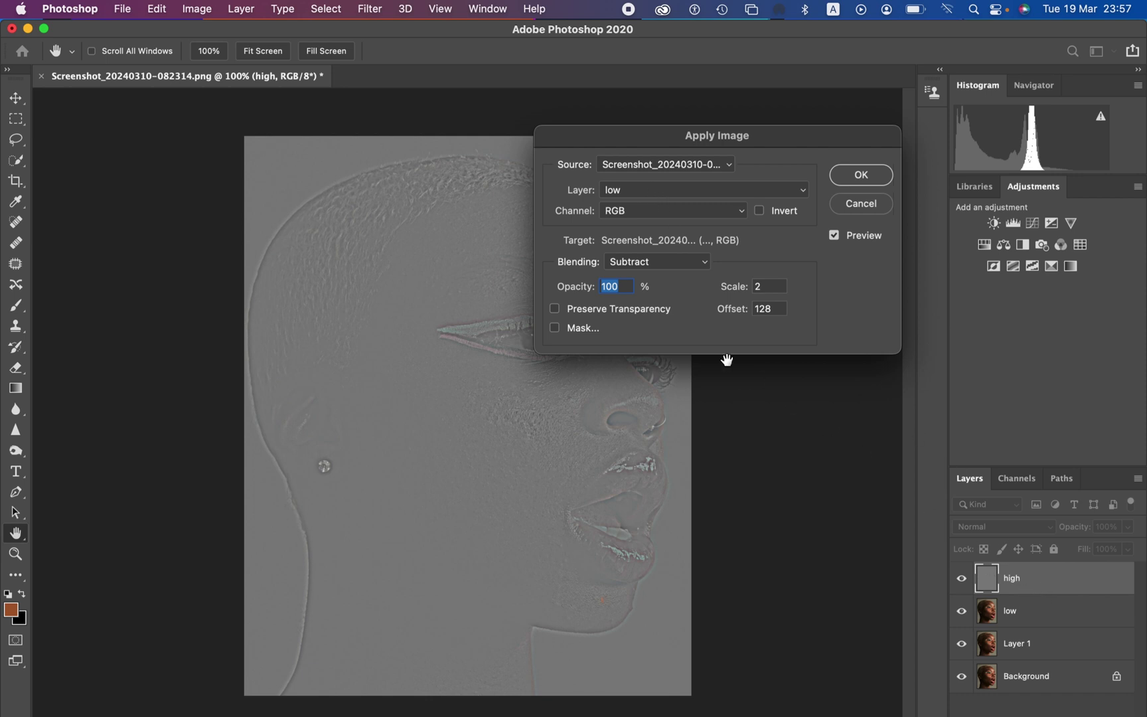
left_click(666, 262)
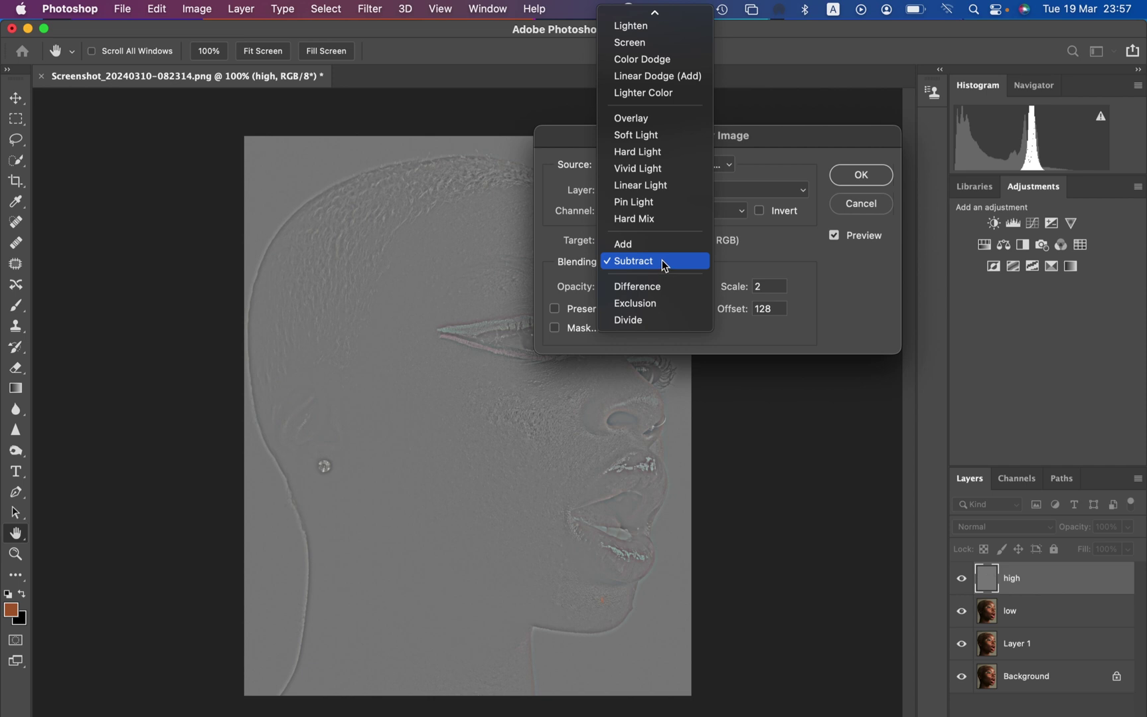
left_click(666, 262)
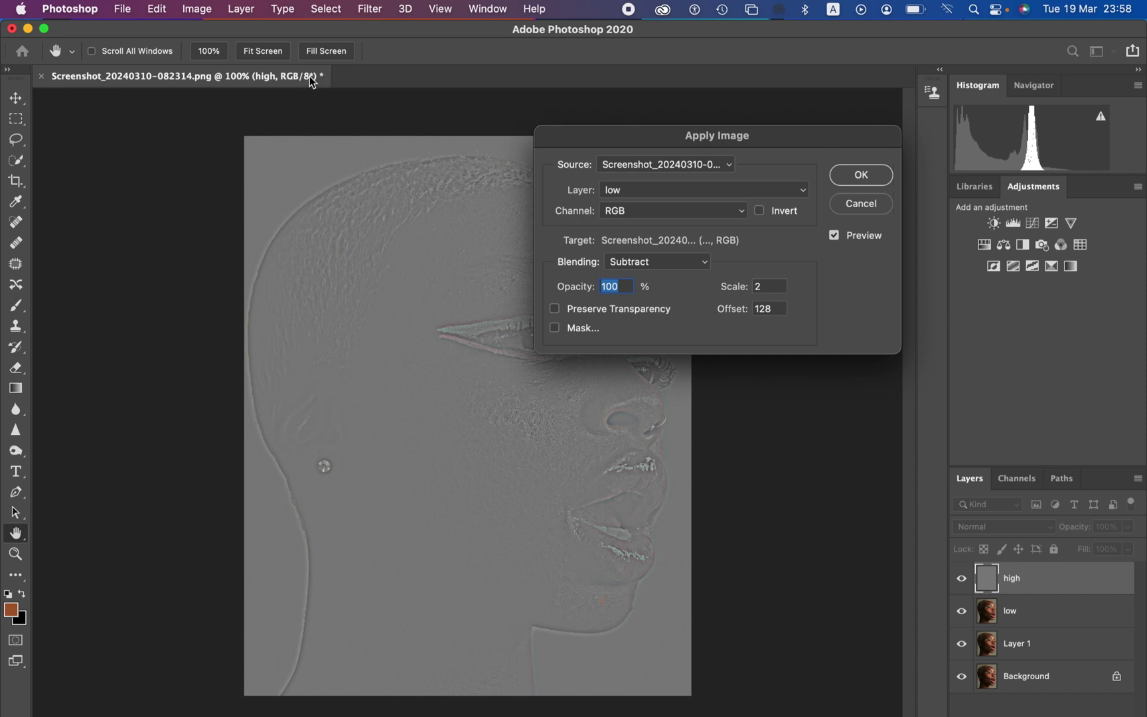
left_click(691, 191)
left_click(693, 187)
- Try Add blending with the source channel inverted in Apply Image
left_click(690, 263)
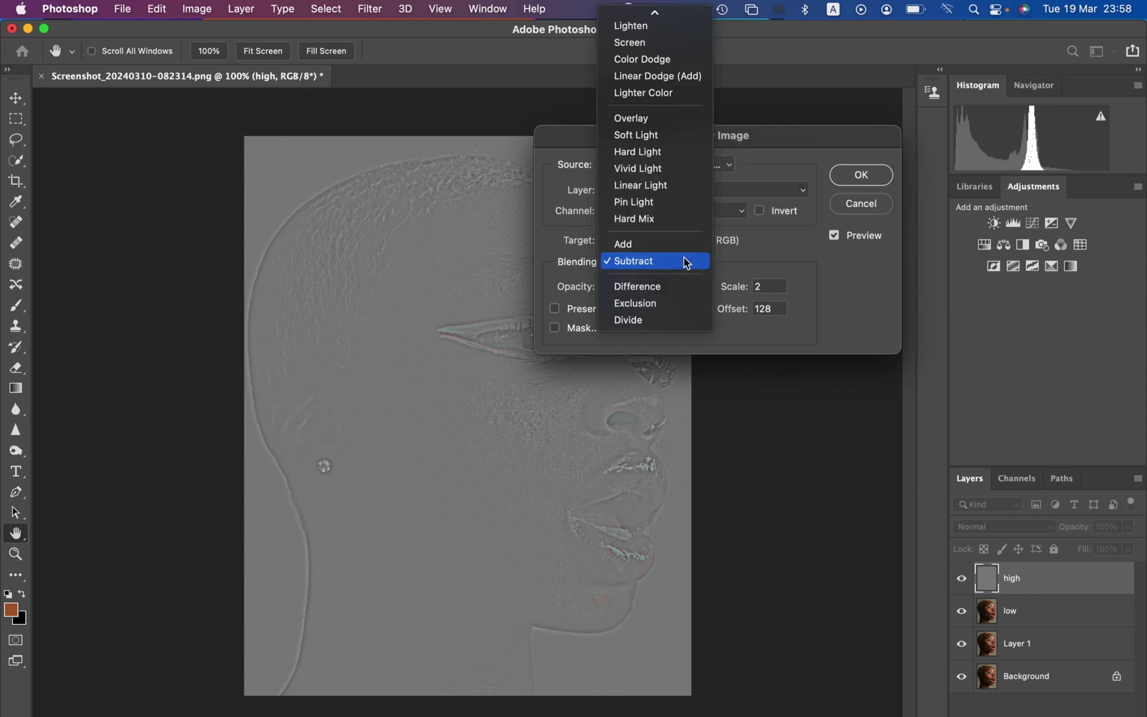
left_click(671, 246)
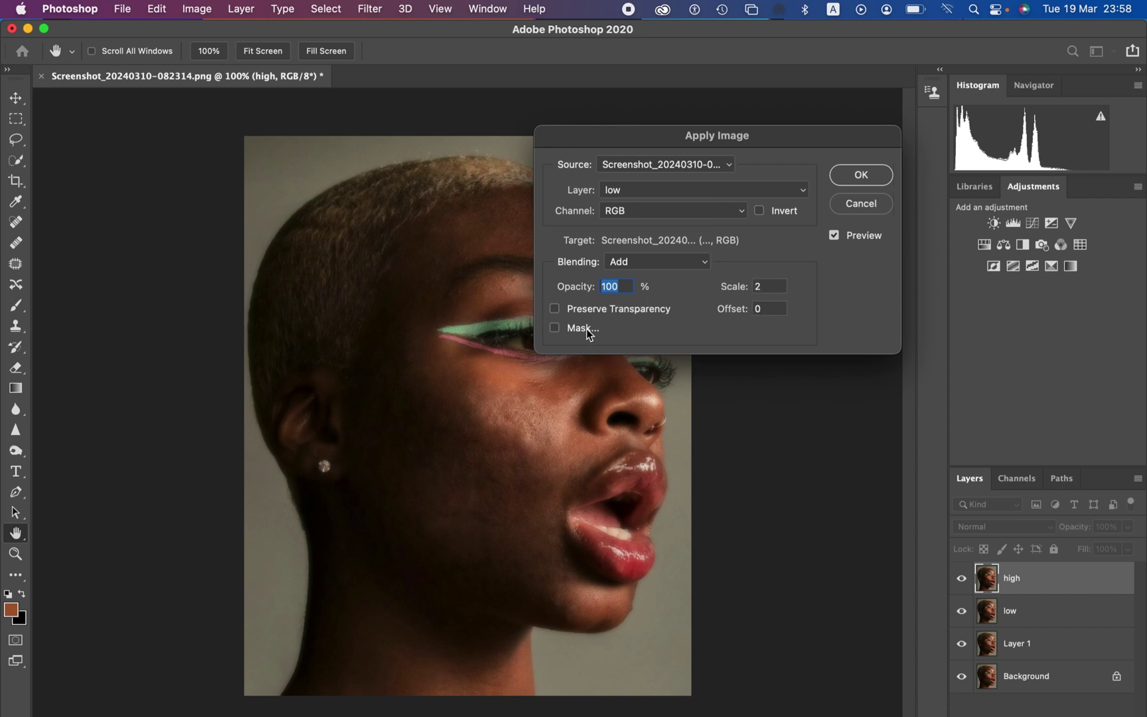
left_click(758, 211)
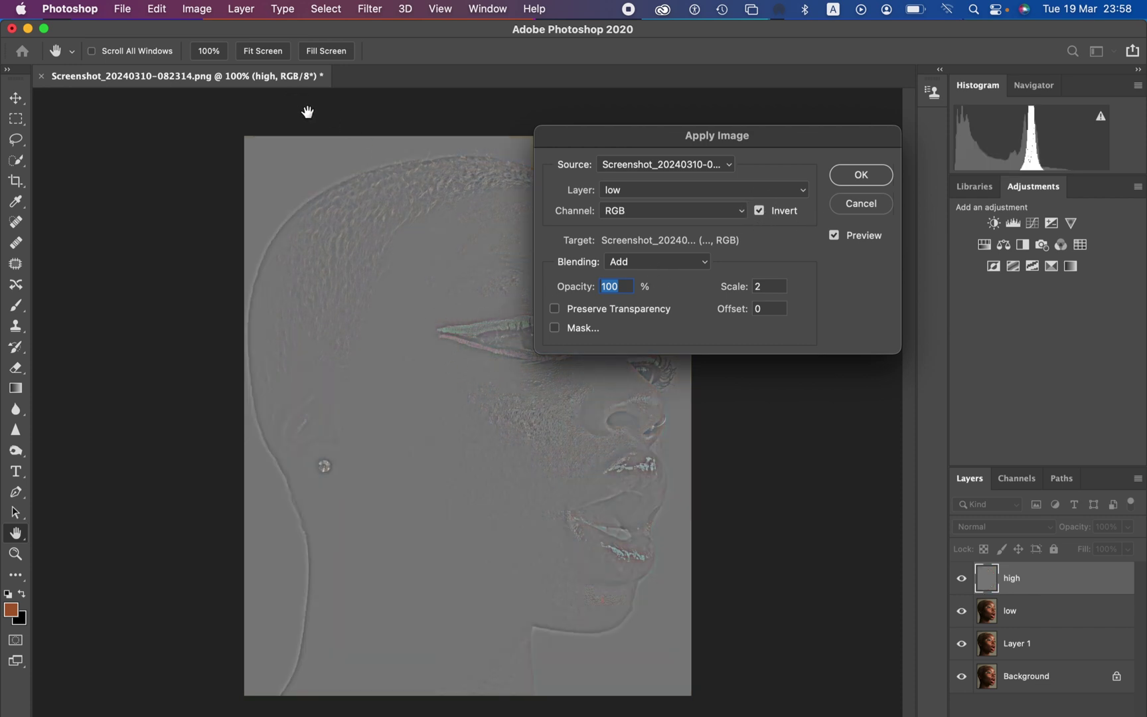
- Set Apply Image to Subtract blending with scale 2, offset 128 and no inversion, and apply it to the high layer
left_click(680, 266)
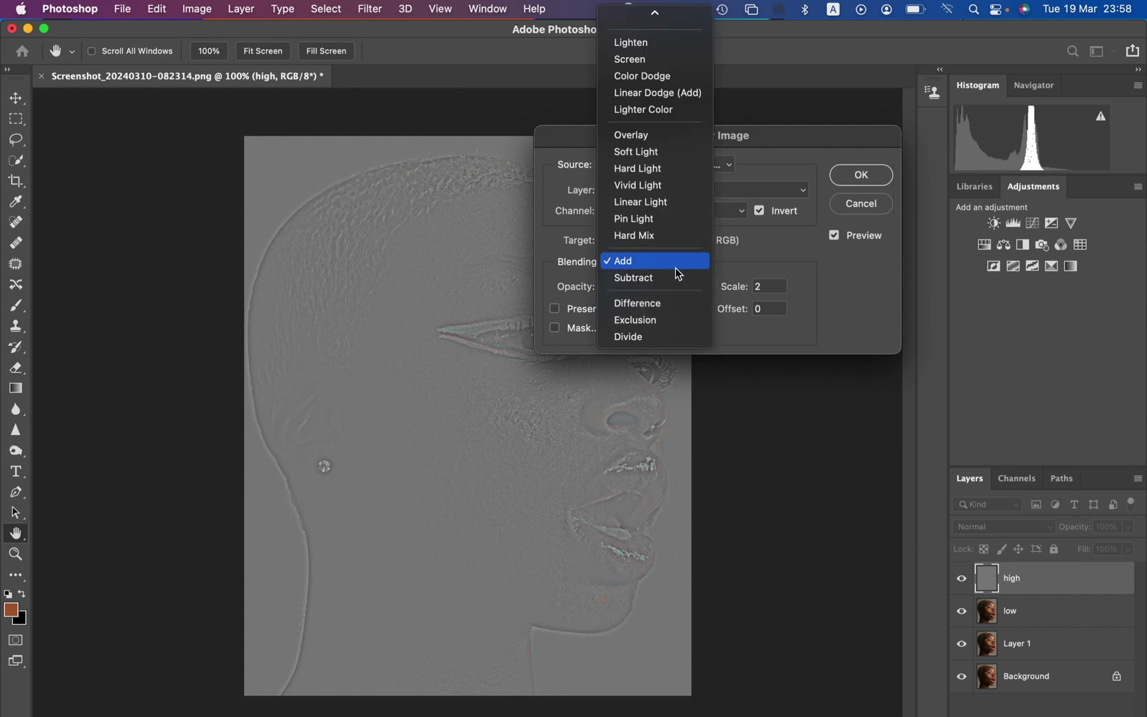
left_click(677, 277)
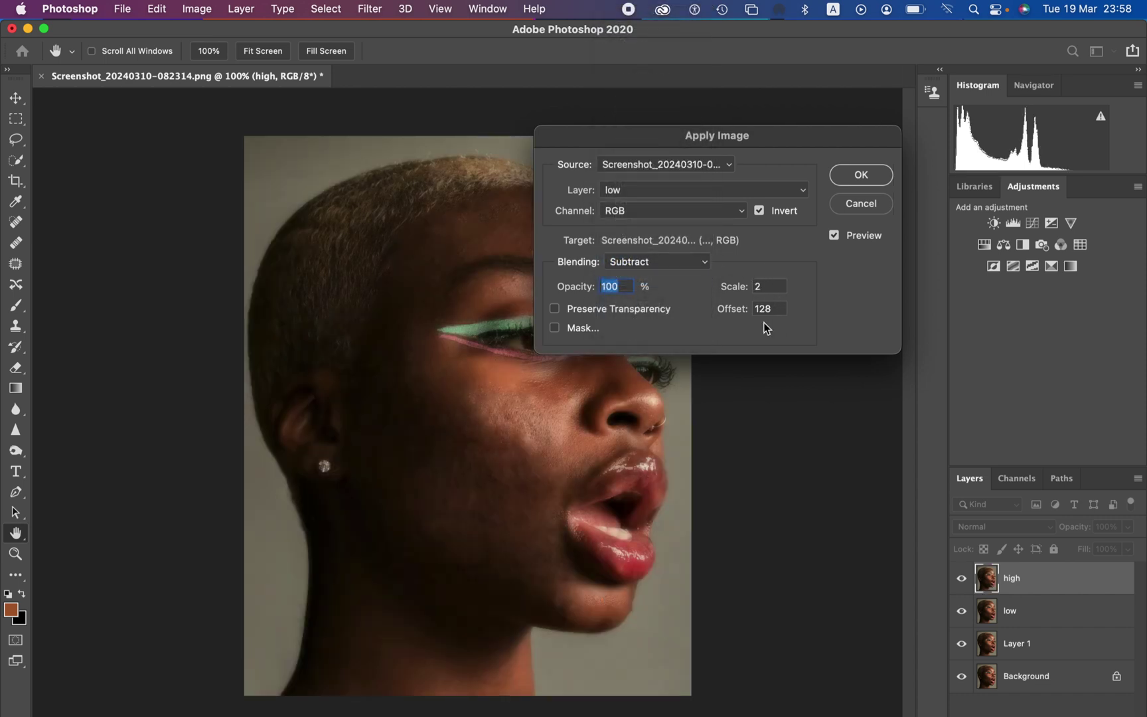
left_click(760, 211)
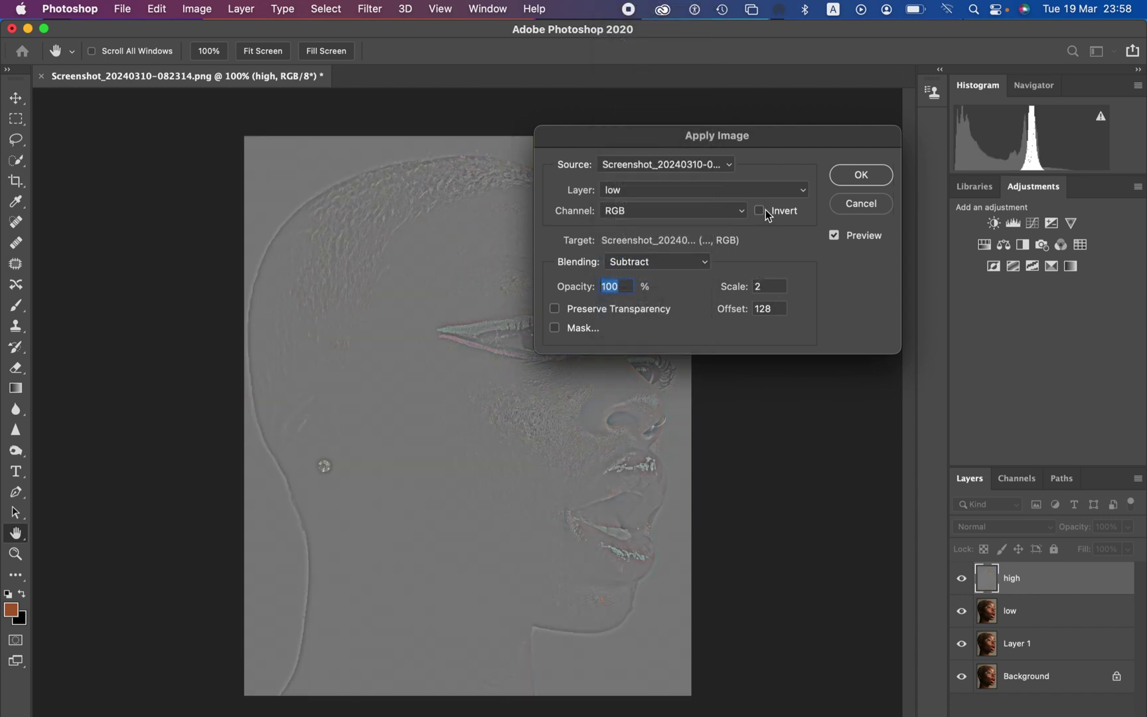
left_click(860, 176)
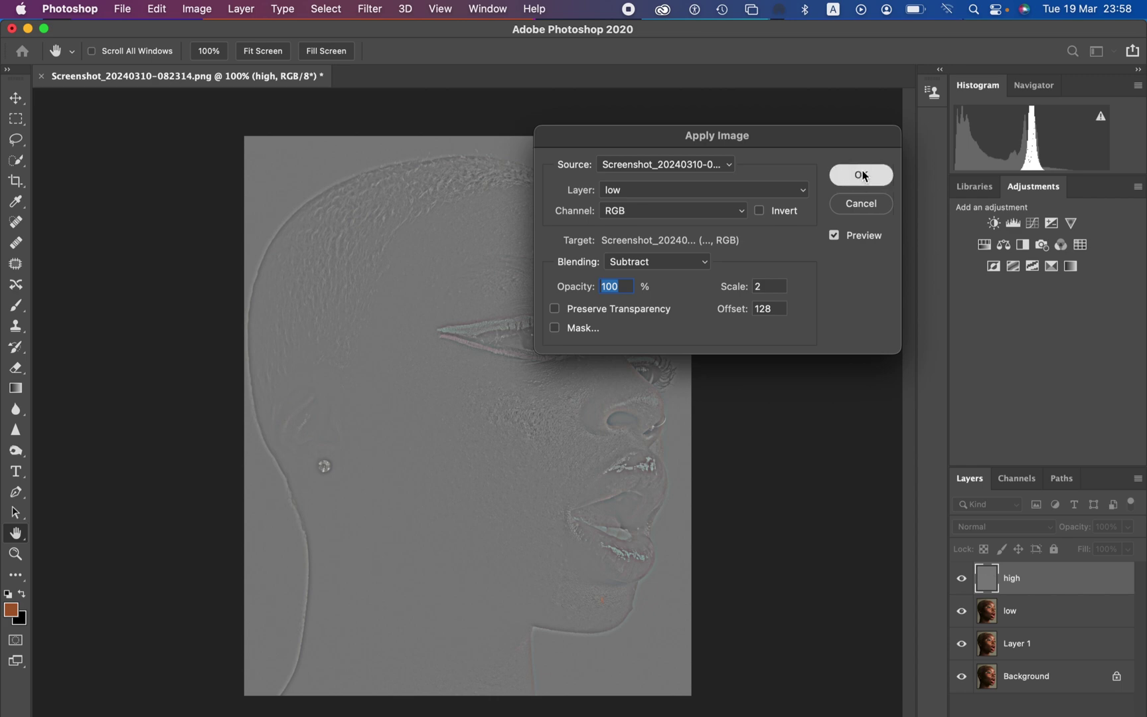
- Set the high layer's blend mode to Linear Light and group it with the low layer
left_click(1020, 526)
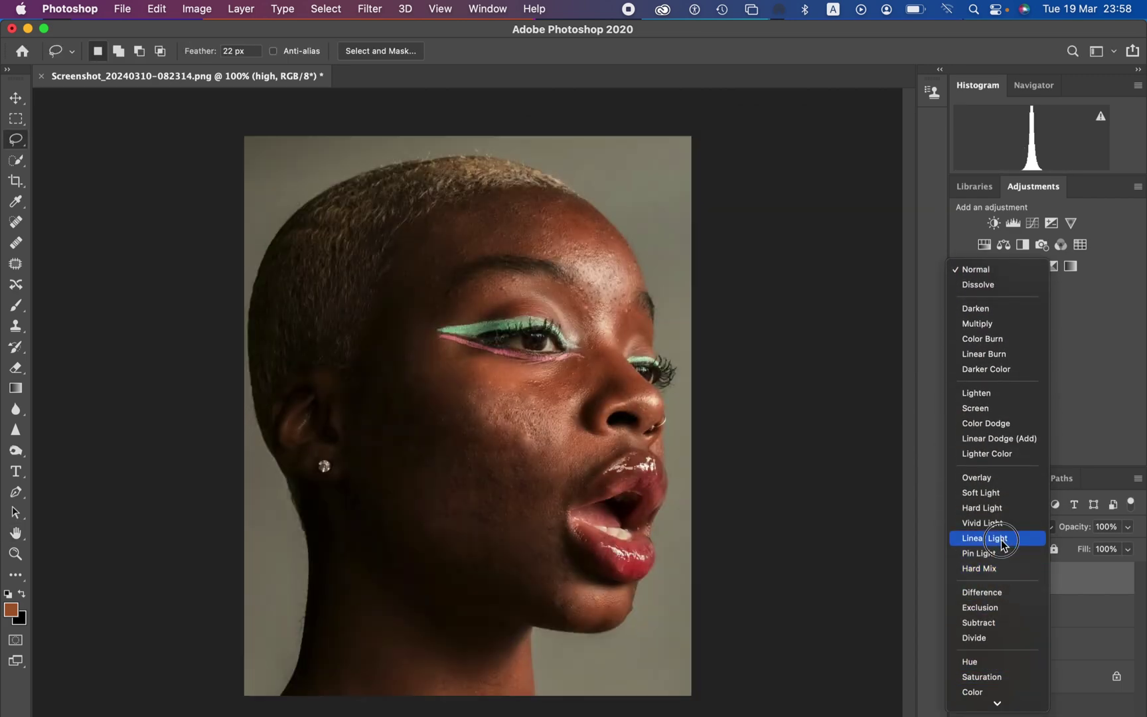
left_click(1000, 539)
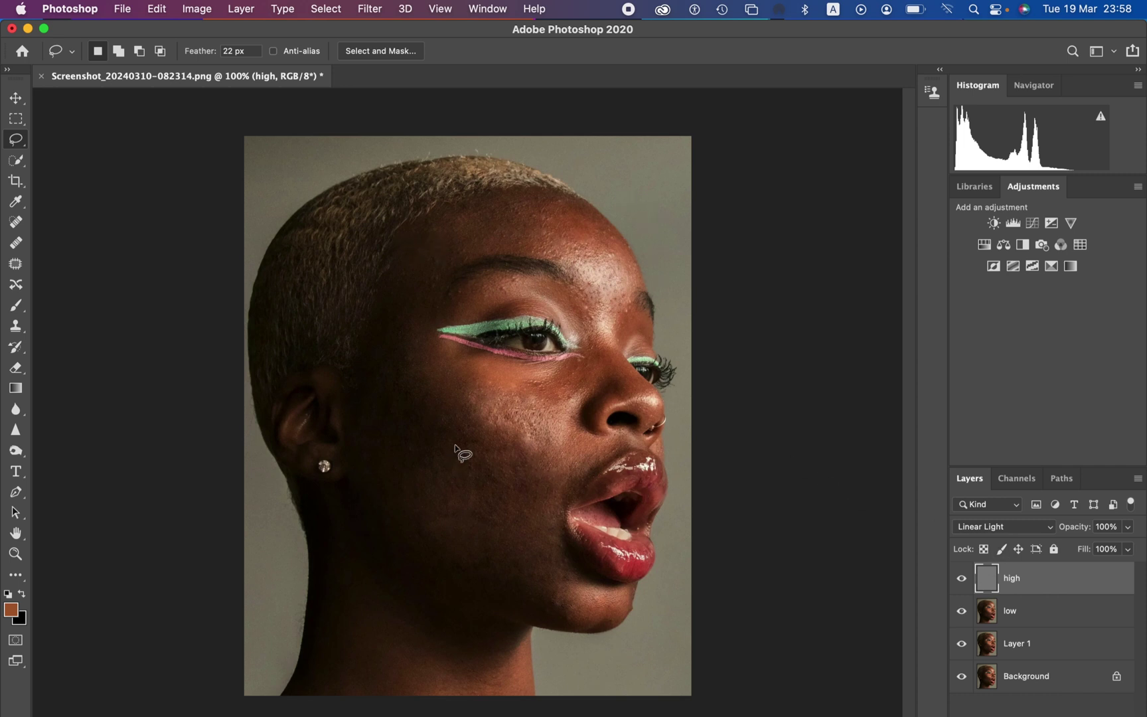
left_click(1039, 612, "shift")
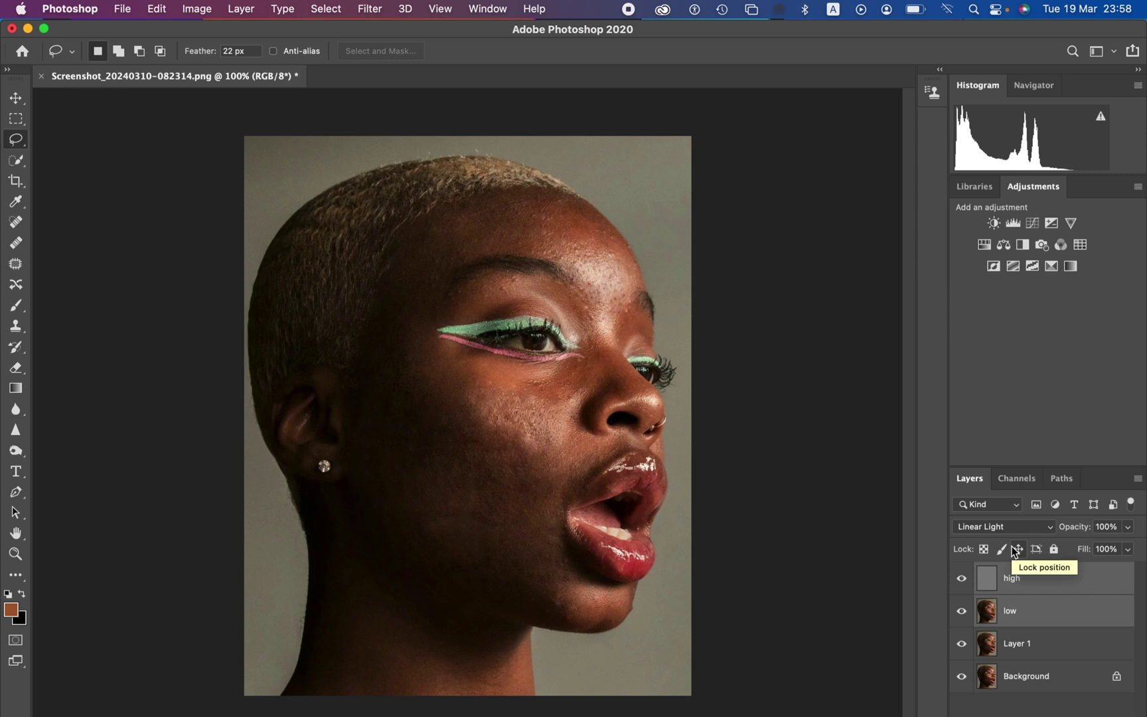
key("super+g")
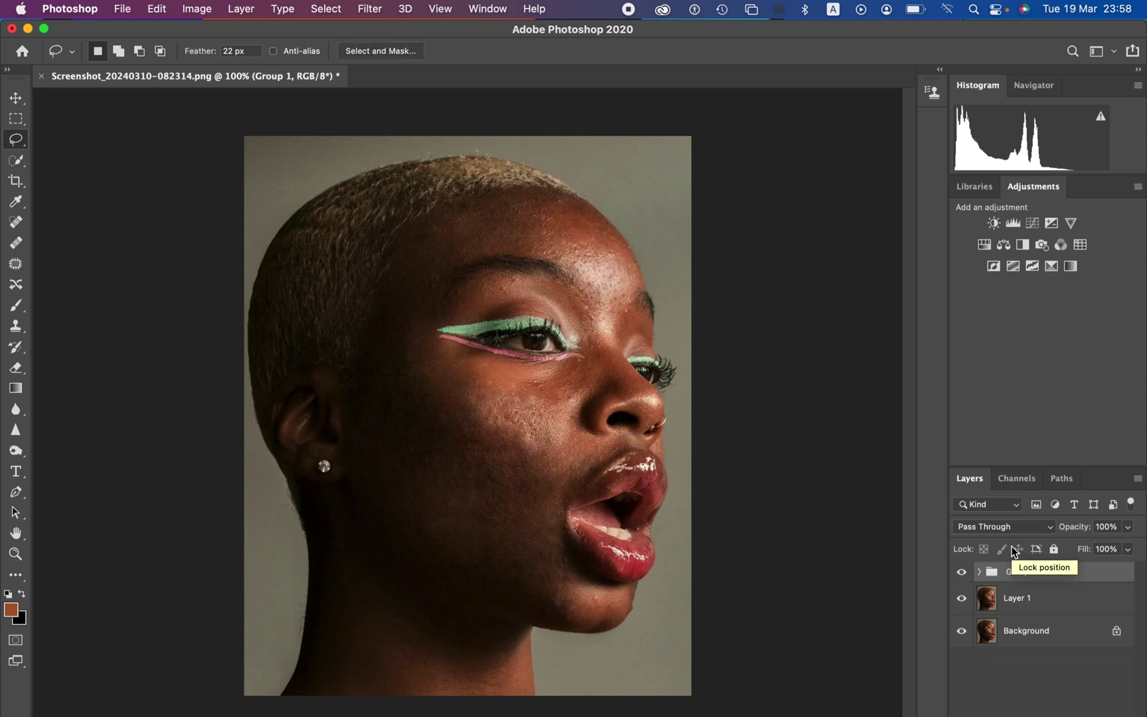
- Expand the new group, make its low layer active and hide the high layer
left_click(980, 572)
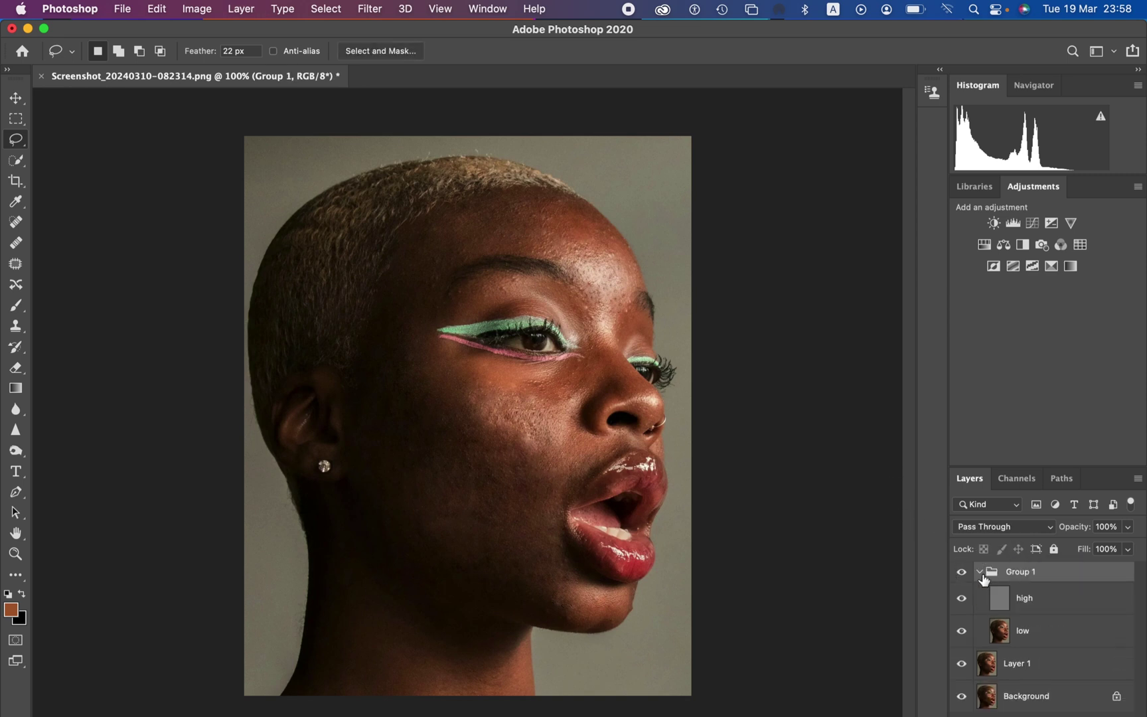
left_click(1036, 636)
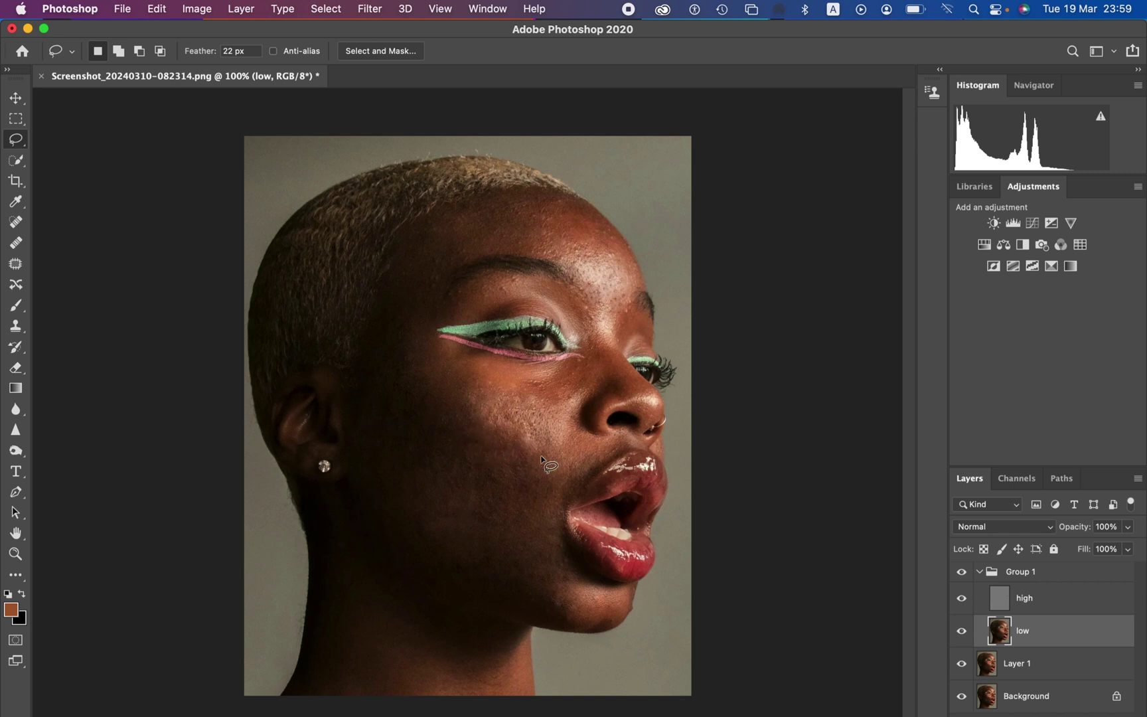
left_click(961, 598)
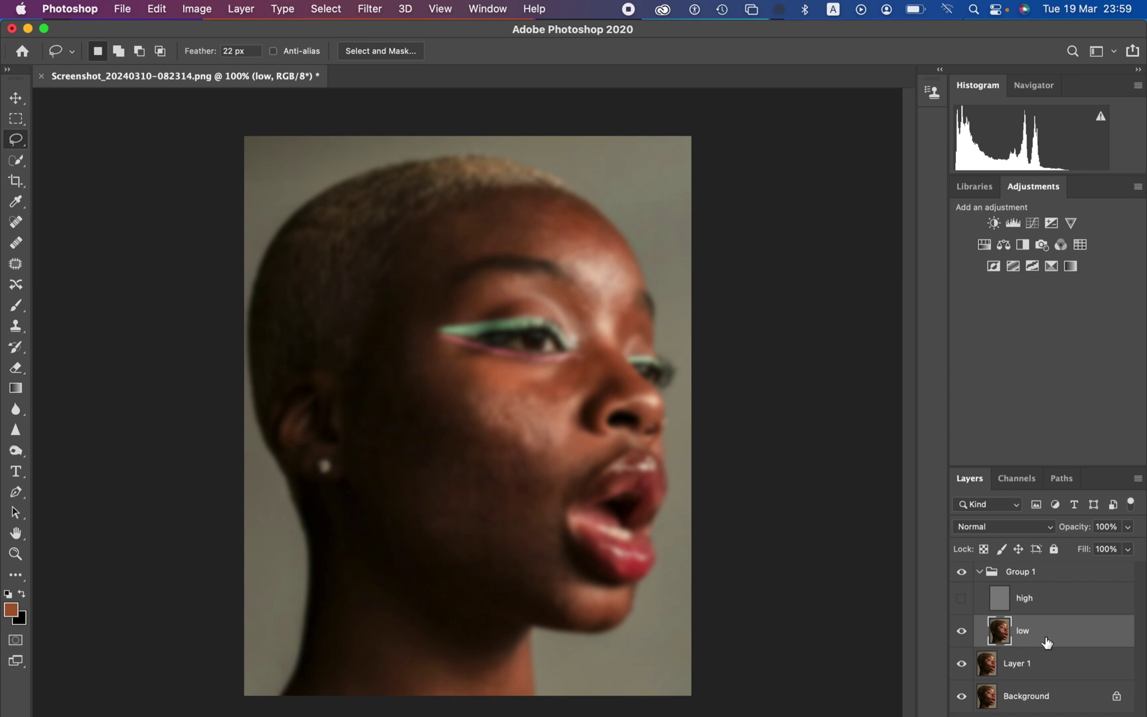
- Switch to the Mixer Brush tool for smoothing the low layer
left_click(16, 307)
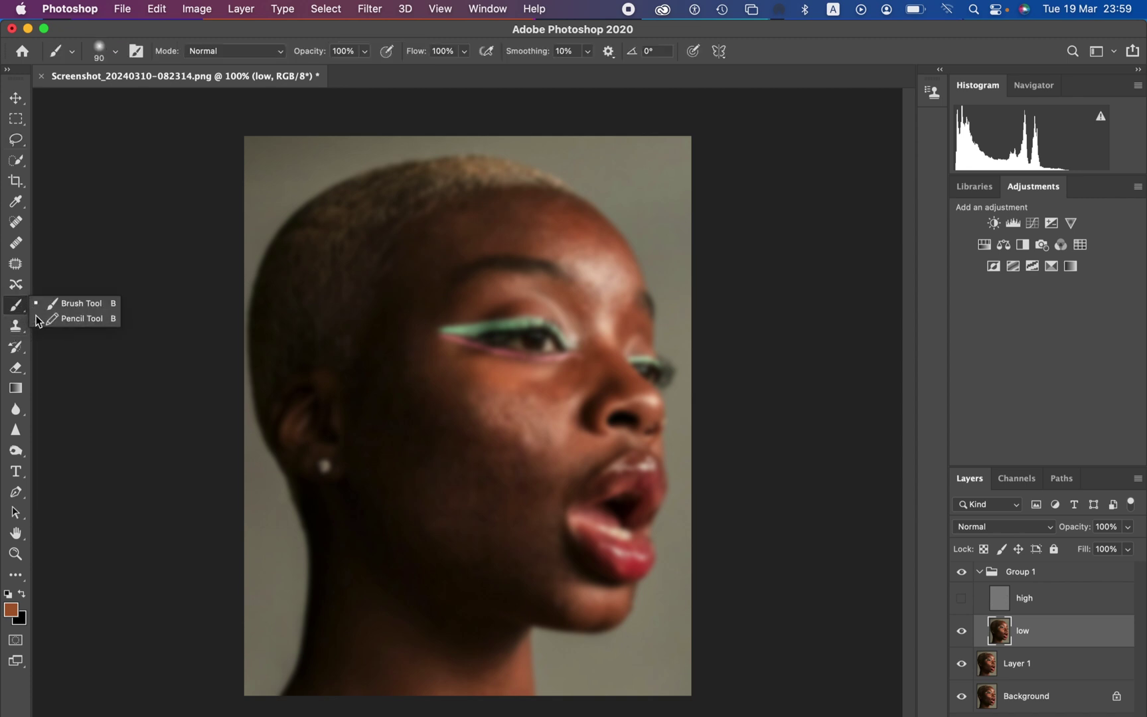
left_click(16, 577)
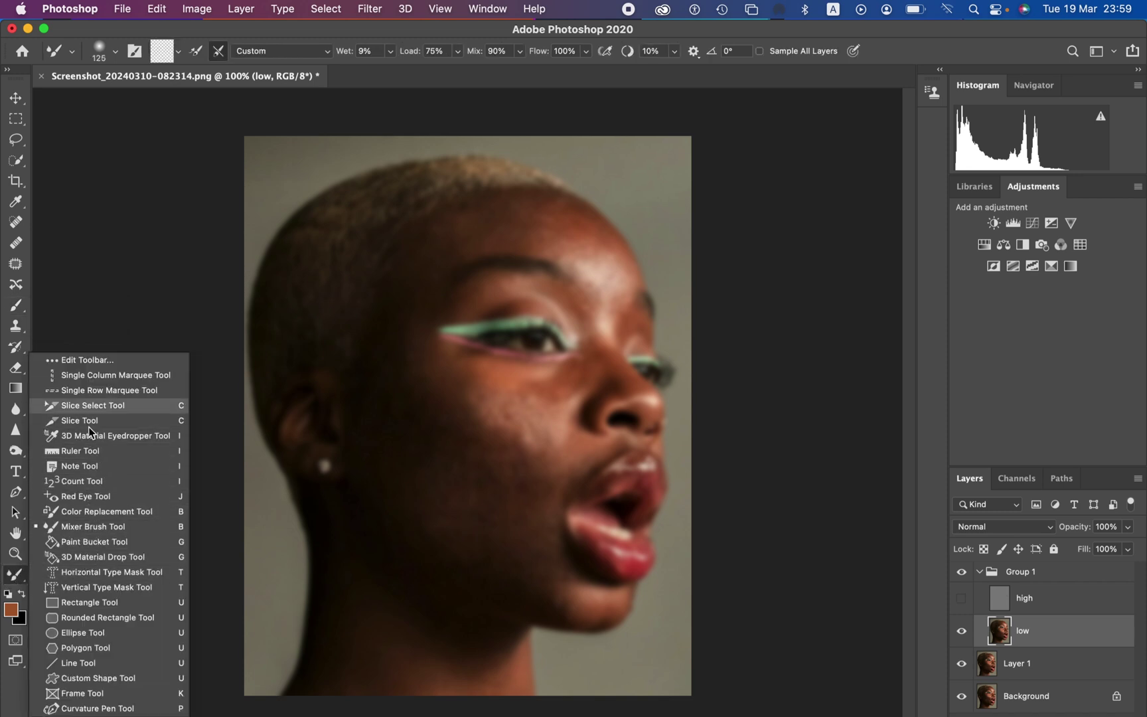
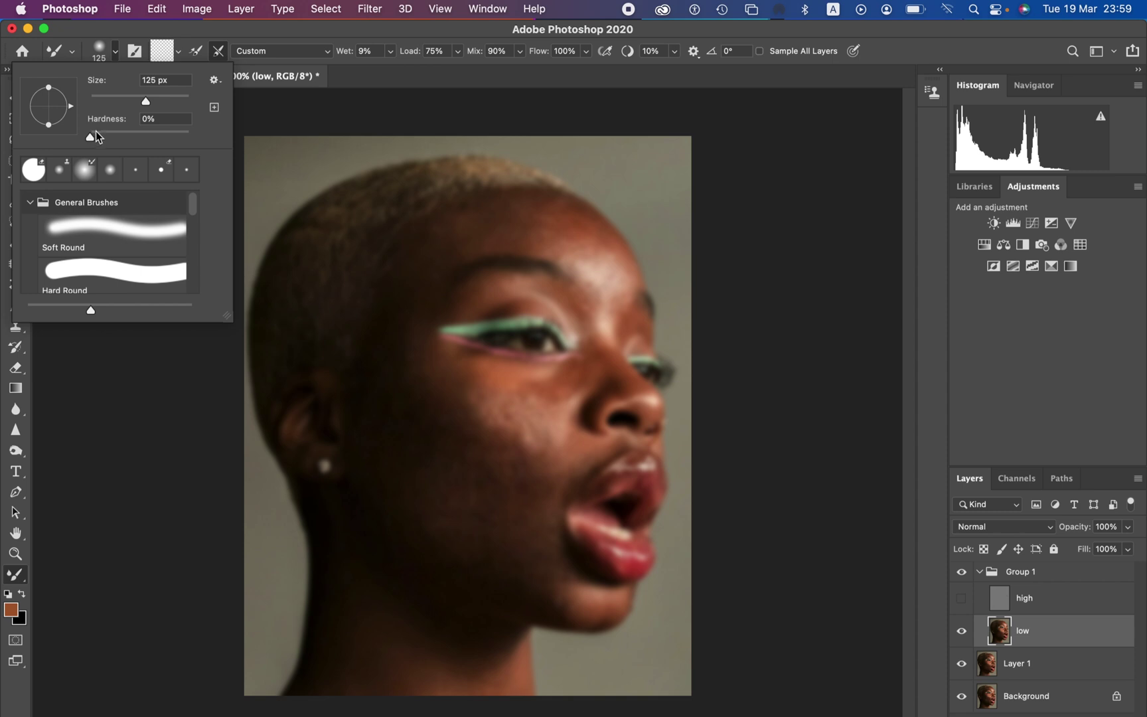
left_click(112, 54)
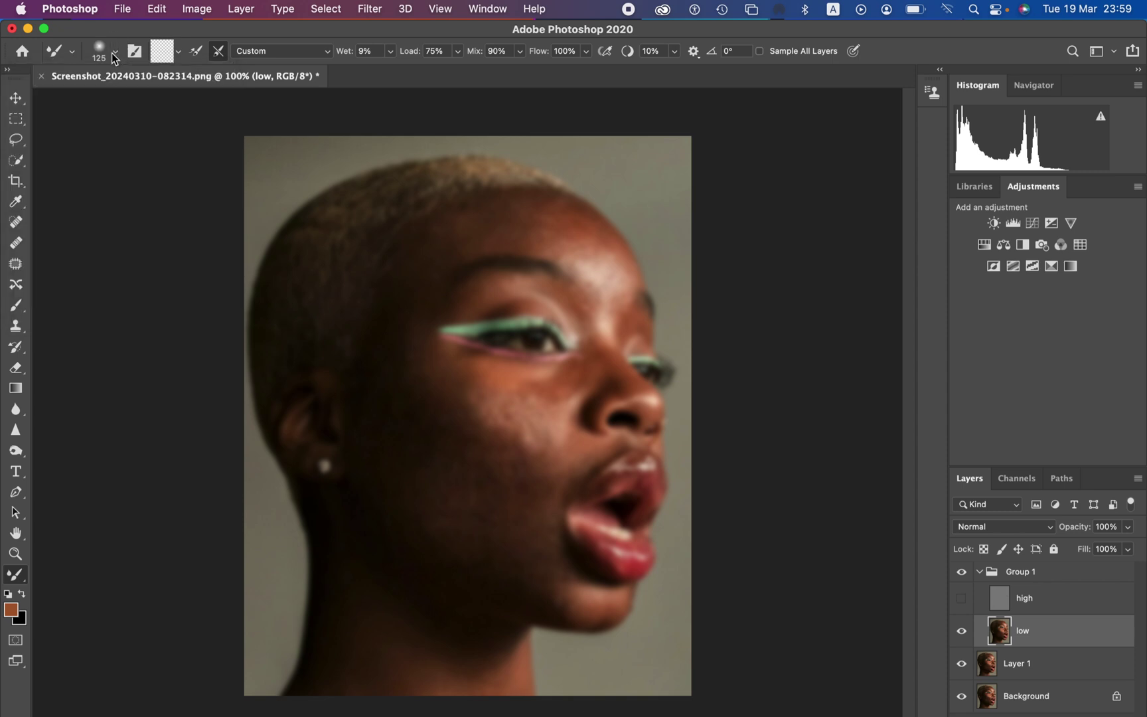
left_click(177, 53)
left_click(183, 86)
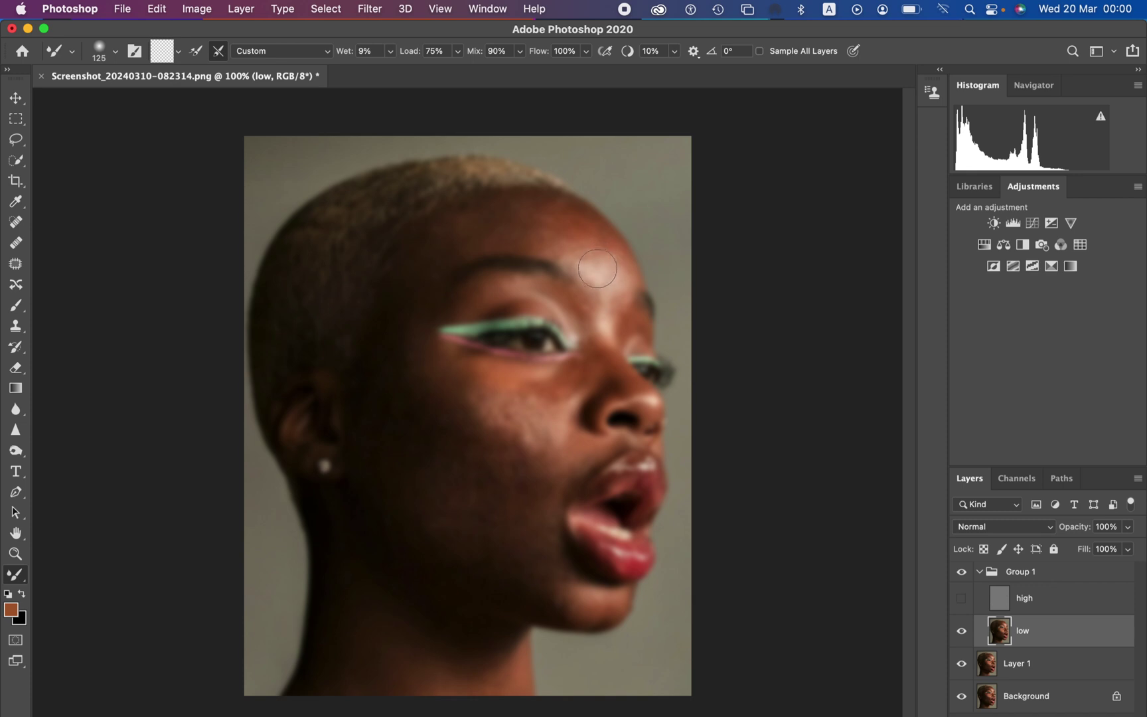
left_click(224, 50)
key("super+plus")
key("super+plus")
key("super+plus")
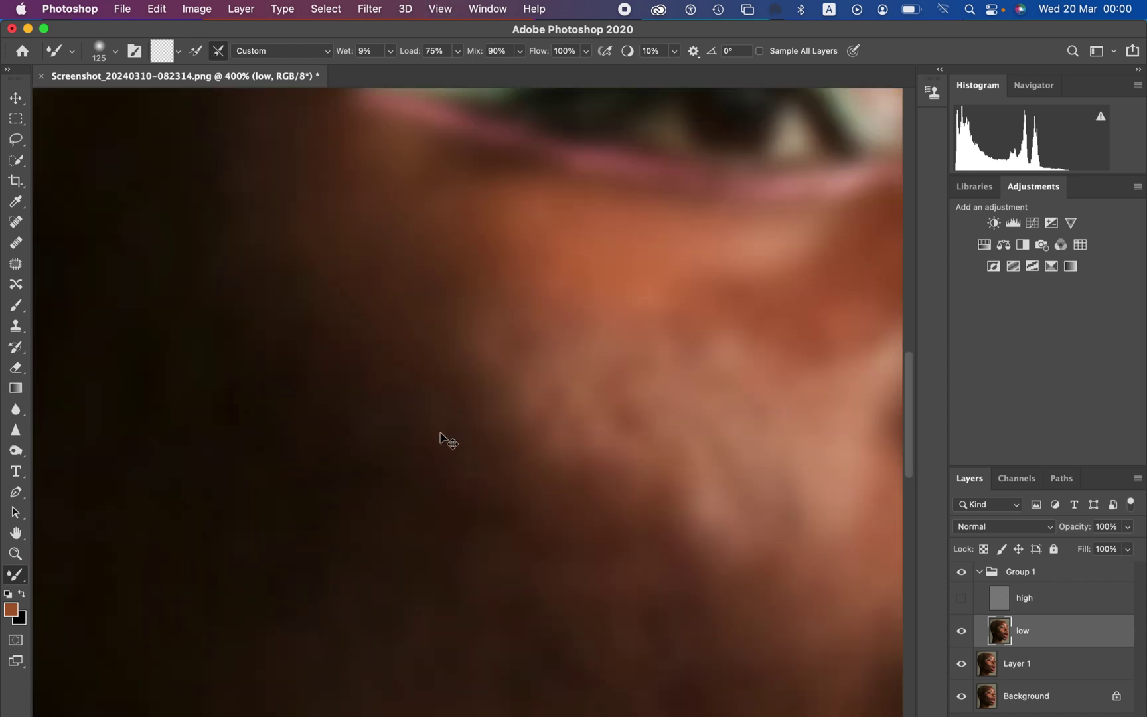
key("super+minus")
key("super+minus")
key("super+minus")
key("super+minus")
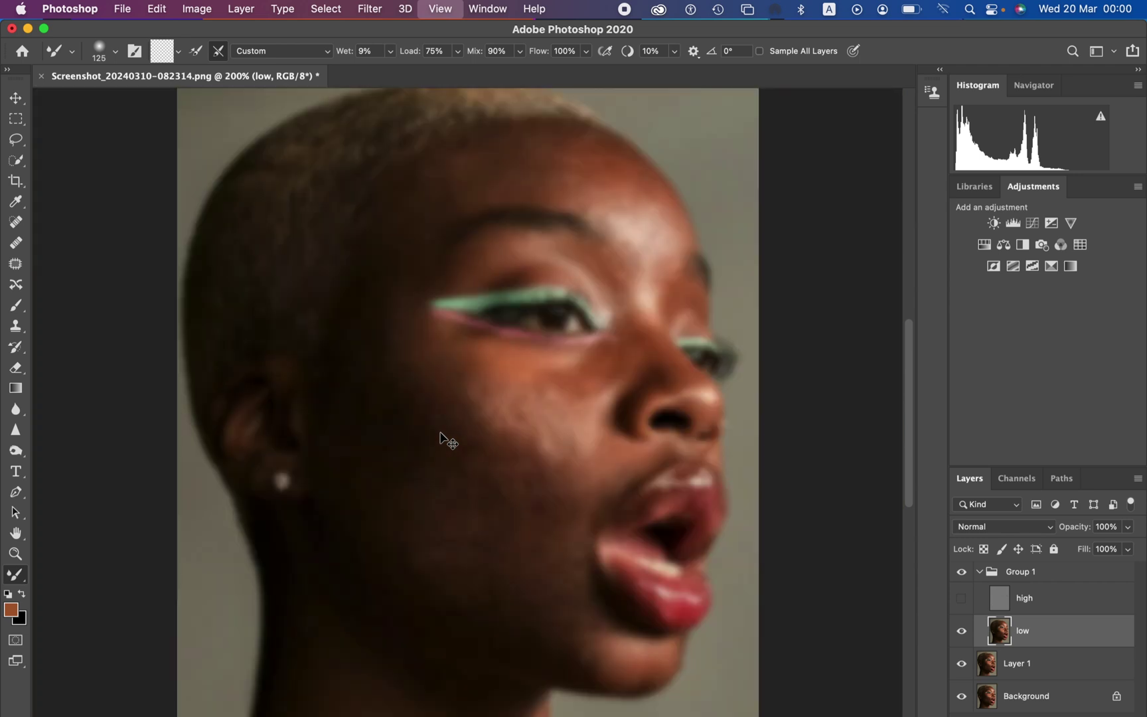
key("super+plus")
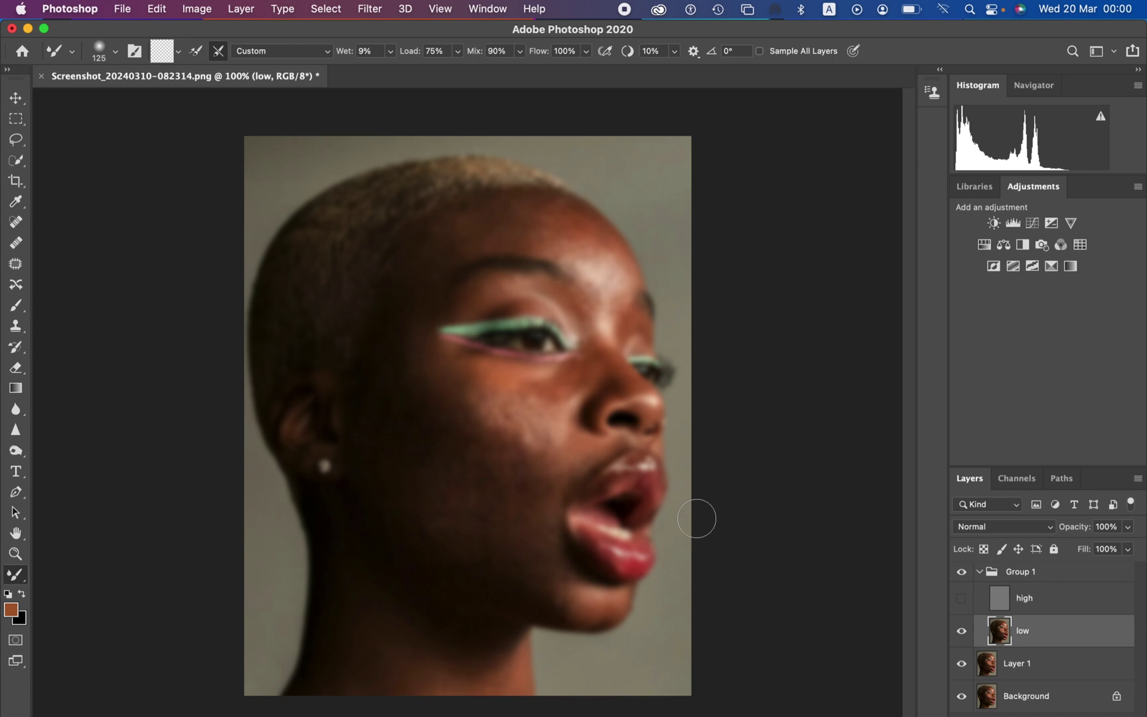
- Set the Mixer Brush size to 175 px and smooth the shadowed cheek and jaw on the low layer
key("bracketright")
key("bracketright")
key("bracketright")
key("bracketleft")
key("bracketleft")
key("bracketleft")
key("bracketright")
left_click(436, 504)
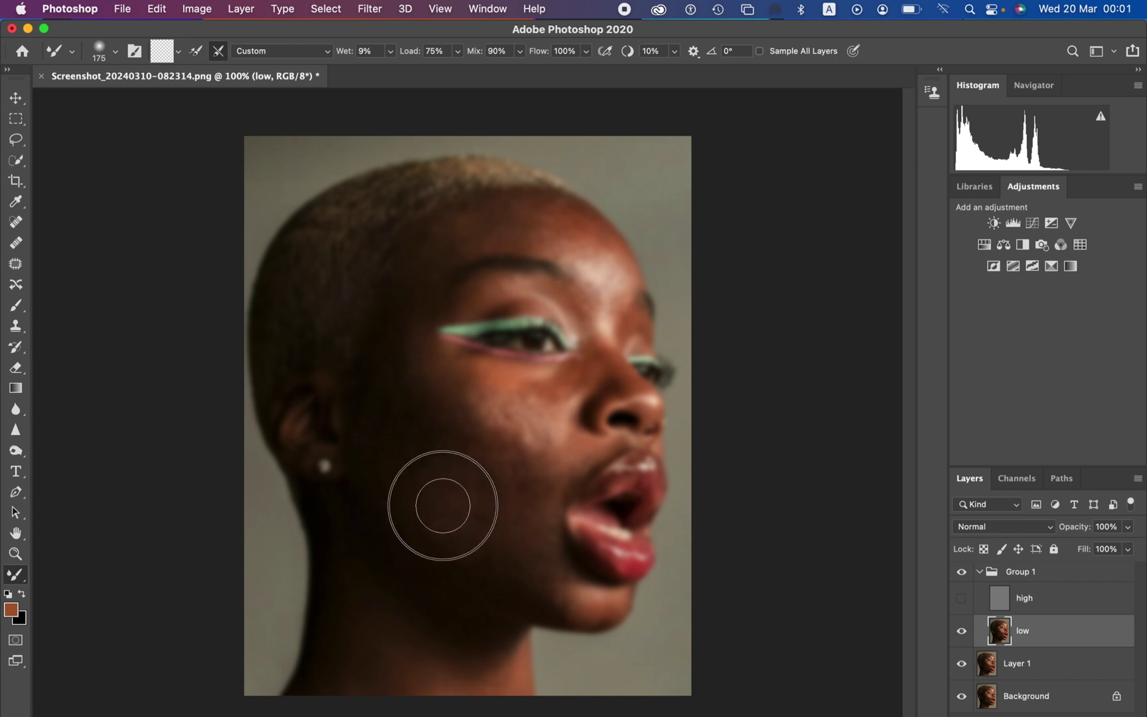
left_click(437, 506)
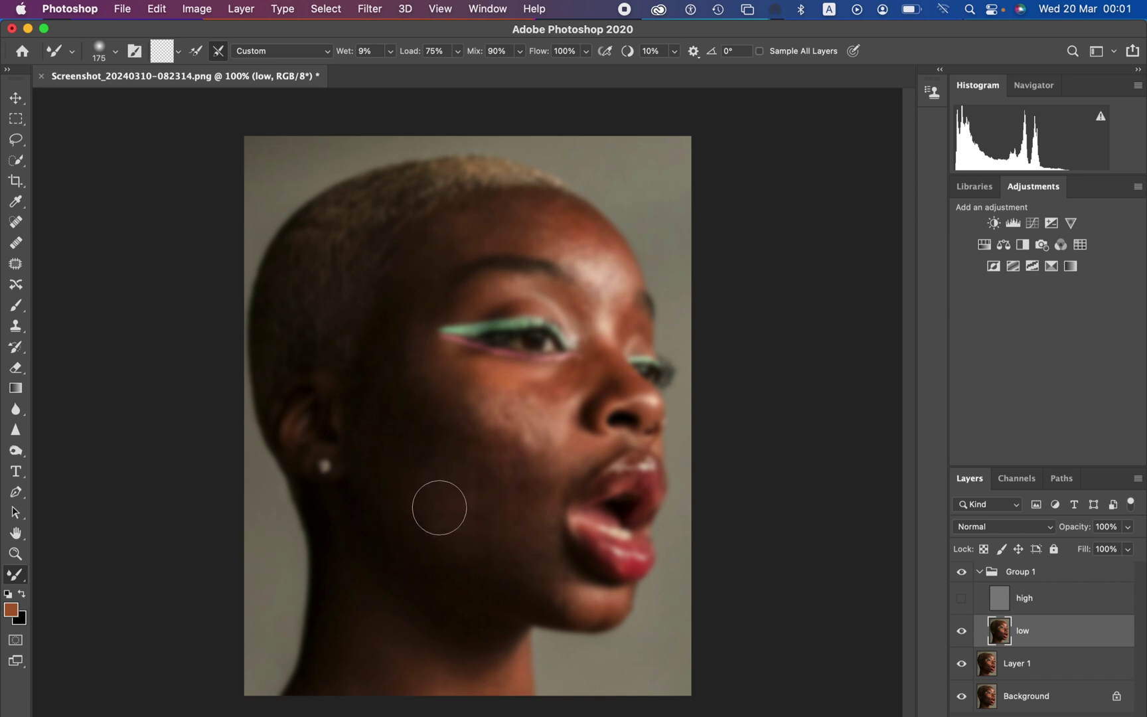
mouse_move(439, 508)
left_mouse_down()
mouse_move(435, 499)
mouse_move(494, 538)
mouse_move(515, 520)
mouse_move(497, 528)
mouse_move(525, 533)
mouse_move(512, 529)
mouse_move(525, 545)
mouse_move(514, 540)
left_mouse_up()
mouse_move(429, 415)
left_mouse_down()
mouse_move(456, 456)
mouse_move(506, 474)
mouse_move(469, 446)
mouse_move(467, 455)
mouse_move(434, 449)
mouse_move(492, 468)
mouse_move(406, 408)
mouse_move(531, 491)
left_mouse_up()
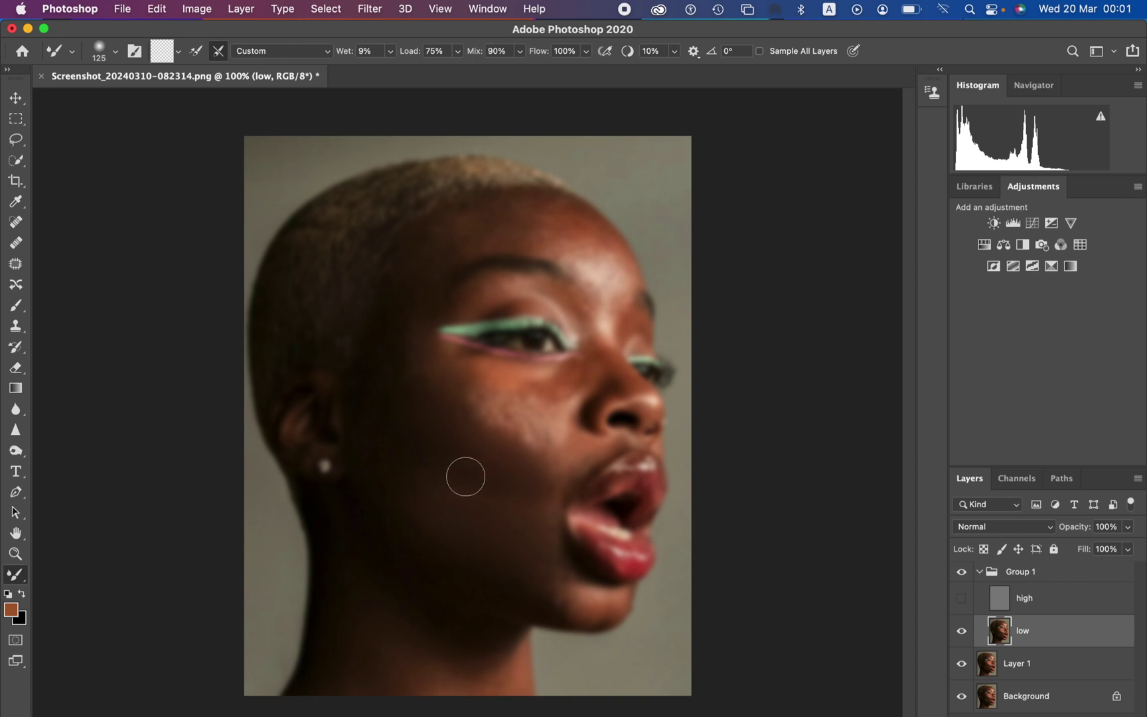
- Blend the cheek highlight, jawline and under-eye skin with the Mixer Brush sized between 90 and 125 px
mouse_move(438, 471)
left_mouse_down()
mouse_move(498, 503)
mouse_move(519, 502)
mouse_move(450, 467)
mouse_move(536, 497)
mouse_move(431, 461)
mouse_move(424, 509)
mouse_move(395, 466)
mouse_move(412, 492)
mouse_move(411, 461)
mouse_move(446, 465)
mouse_move(411, 415)
mouse_move(421, 412)
mouse_move(398, 343)
mouse_move(405, 326)
mouse_move(454, 388)
mouse_move(442, 379)
mouse_move(443, 392)
mouse_move(535, 467)
mouse_move(540, 583)
left_mouse_up()
mouse_move(487, 540)
left_mouse_down()
mouse_move(540, 584)
mouse_move(409, 486)
mouse_move(400, 418)
mouse_move(411, 391)
mouse_move(393, 337)
mouse_move(417, 287)
mouse_move(425, 302)
left_mouse_up()
left_click_drag(428, 502, 409, 491)
mouse_move(479, 410)
left_mouse_down()
mouse_move(522, 435)
mouse_move(512, 417)
mouse_move(532, 417)
mouse_move(533, 384)
mouse_move(485, 401)
mouse_move(460, 384)
mouse_move(471, 371)
mouse_move(543, 394)
mouse_move(572, 377)
mouse_move(556, 520)
left_mouse_up()
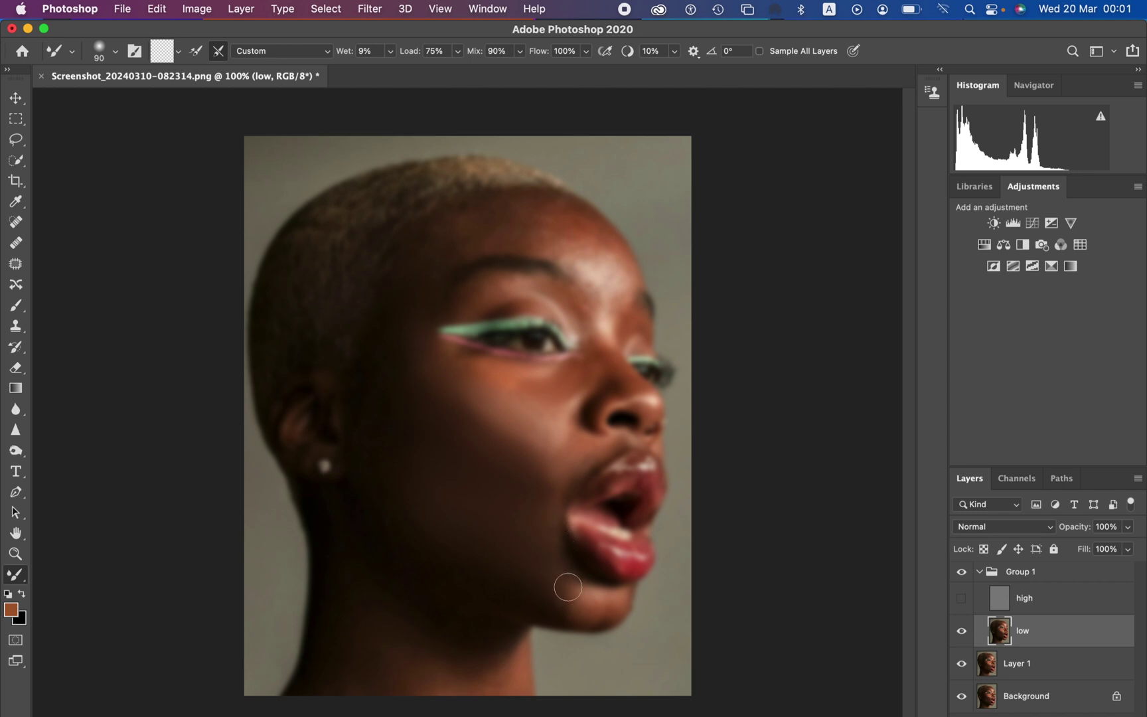
mouse_move(567, 586)
left_mouse_down()
mouse_move(584, 600)
mouse_move(540, 530)
mouse_move(530, 476)
mouse_move(549, 438)
mouse_move(497, 398)
mouse_move(515, 372)
mouse_move(509, 384)
mouse_move(486, 371)
mouse_move(508, 379)
mouse_move(451, 384)
mouse_move(484, 386)
left_mouse_up()
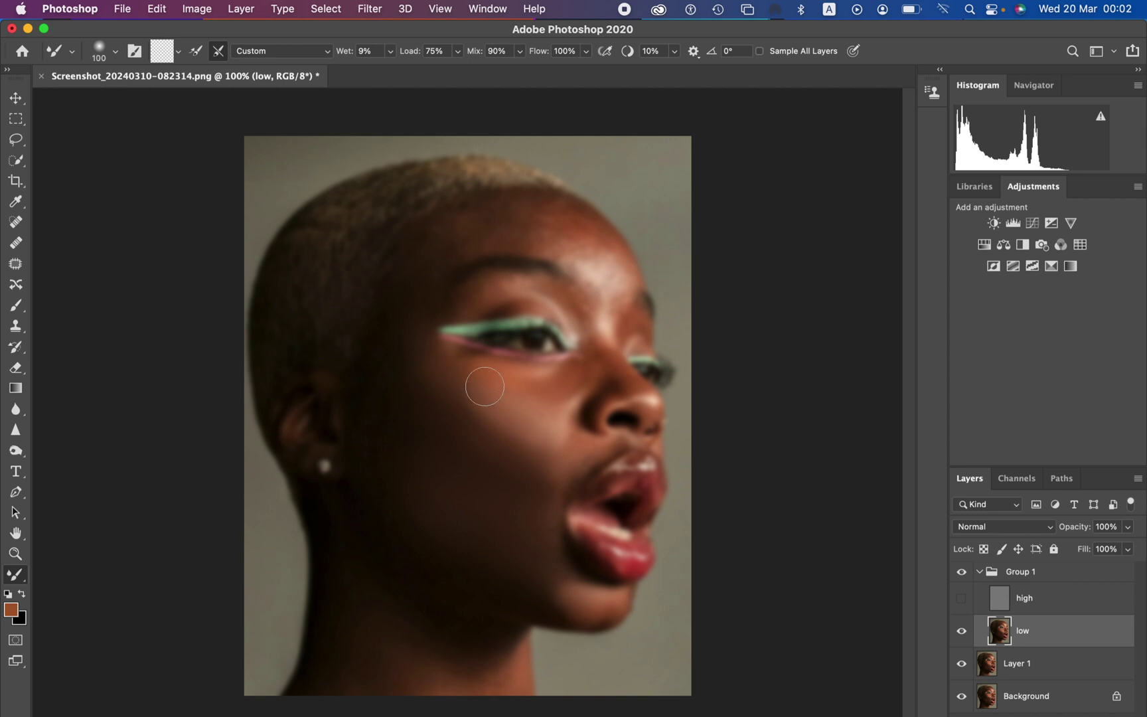
mouse_move(497, 502)
left_mouse_down()
mouse_move(472, 523)
mouse_move(446, 512)
mouse_move(467, 529)
mouse_move(462, 508)
mouse_move(511, 511)
mouse_move(513, 498)
mouse_move(541, 514)
mouse_move(552, 588)
left_mouse_up()
mouse_move(446, 443)
left_mouse_down()
mouse_move(430, 387)
mouse_move(472, 383)
mouse_move(494, 402)
left_mouse_up()
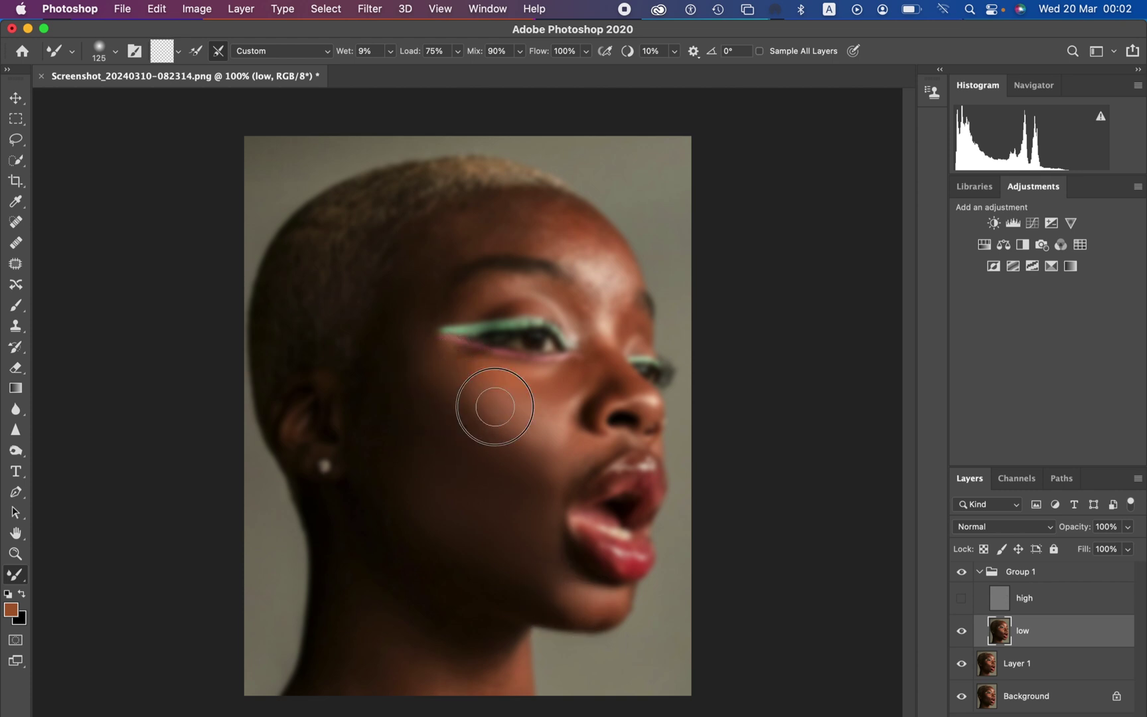
- Smooth the temple, forehead, mouth edge and under-eye skin with the Mixer Brush at 70 to 90 px
mouse_move(440, 261)
left_mouse_down()
mouse_move(440, 247)
mouse_move(506, 214)
mouse_move(446, 238)
mouse_move(423, 257)
mouse_move(428, 269)
left_mouse_up()
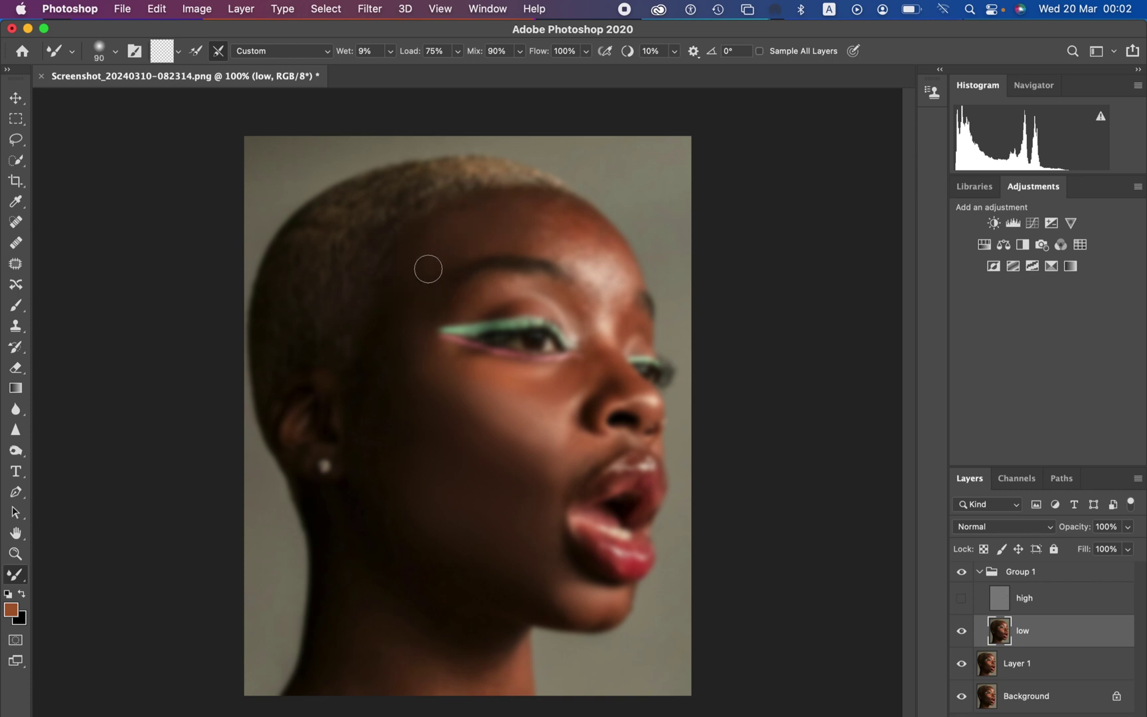
mouse_move(561, 245)
left_mouse_down()
mouse_move(539, 213)
mouse_move(541, 234)
mouse_move(549, 209)
mouse_move(596, 238)
mouse_move(601, 248)
mouse_move(557, 236)
mouse_move(584, 244)
mouse_move(577, 254)
mouse_move(595, 275)
mouse_move(611, 280)
mouse_move(595, 238)
mouse_move(611, 257)
mouse_move(588, 239)
mouse_move(608, 309)
mouse_move(580, 300)
mouse_move(594, 312)
mouse_move(575, 248)
mouse_move(536, 242)
mouse_move(554, 216)
mouse_move(528, 210)
mouse_move(533, 231)
mouse_move(551, 232)
mouse_move(535, 235)
mouse_move(499, 223)
mouse_move(513, 218)
mouse_move(520, 236)
mouse_move(463, 237)
mouse_move(434, 270)
mouse_move(498, 294)
mouse_move(478, 297)
mouse_move(502, 284)
mouse_move(570, 300)
mouse_move(590, 267)
mouse_move(572, 232)
mouse_move(583, 222)
mouse_move(604, 243)
mouse_move(610, 292)
left_mouse_up()
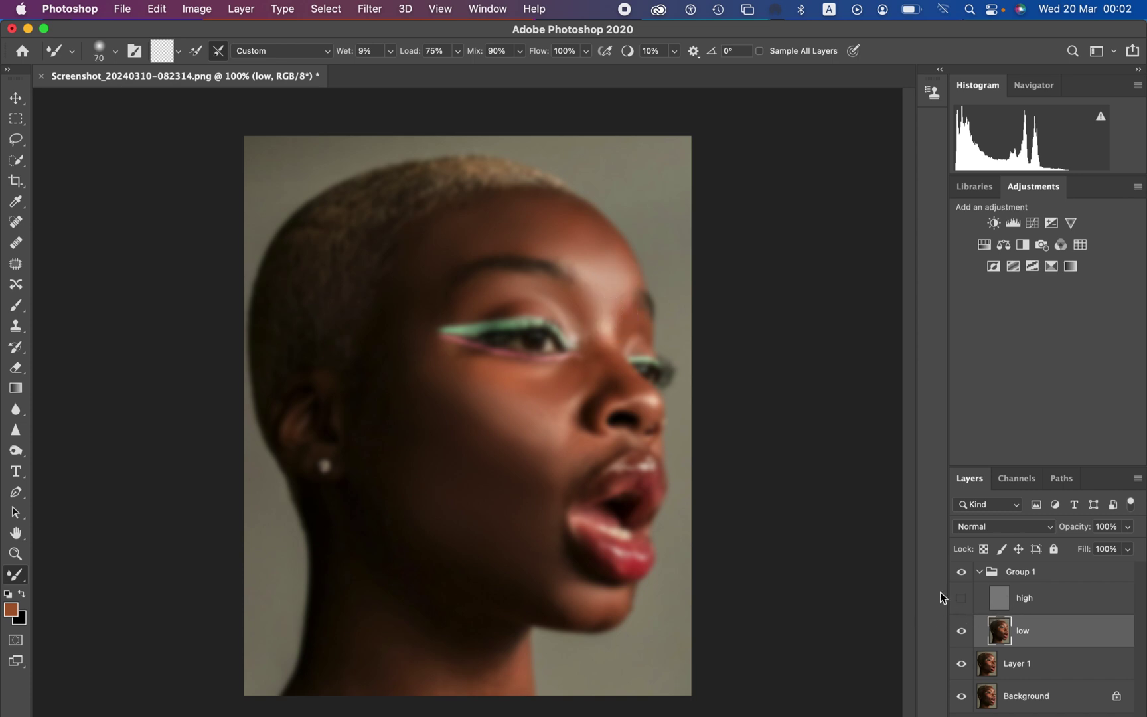
left_click_drag(582, 455, 572, 515)
mouse_move(560, 387)
left_mouse_down()
mouse_move(601, 350)
mouse_move(614, 361)
mouse_move(615, 378)
mouse_move(584, 378)
mouse_move(577, 393)
mouse_move(584, 371)
mouse_move(469, 376)
mouse_move(492, 376)
left_mouse_up()
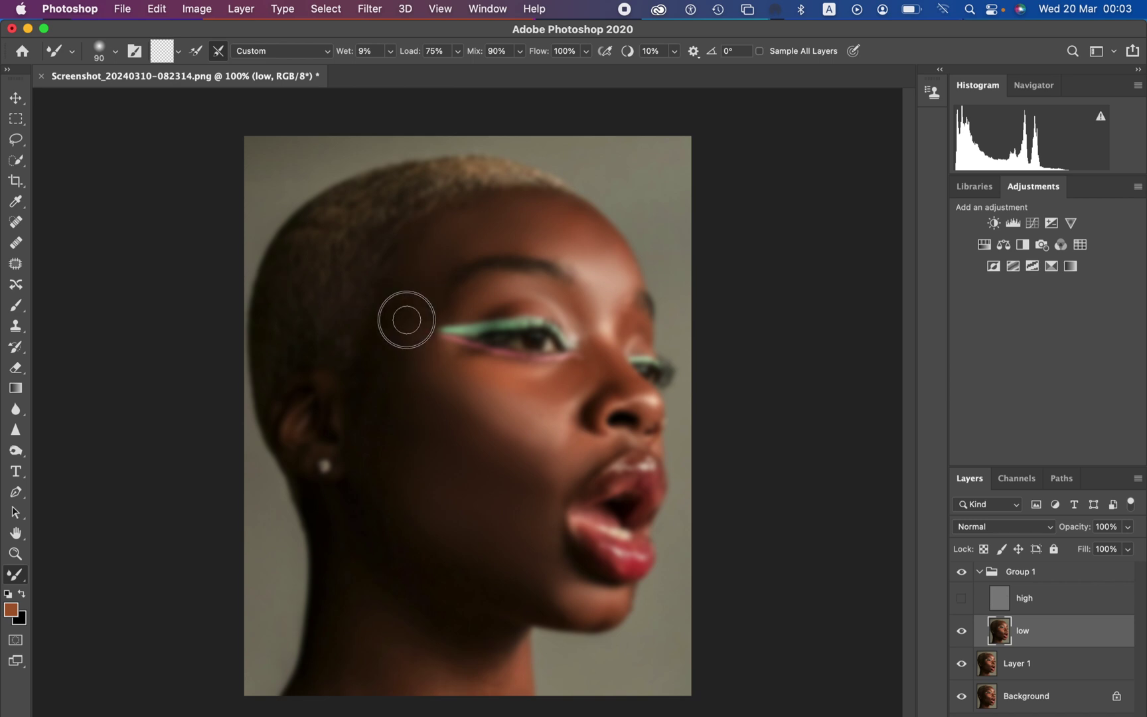
mouse_move(543, 234)
left_mouse_down()
mouse_move(563, 216)
mouse_move(595, 242)
mouse_move(601, 326)
left_mouse_up()
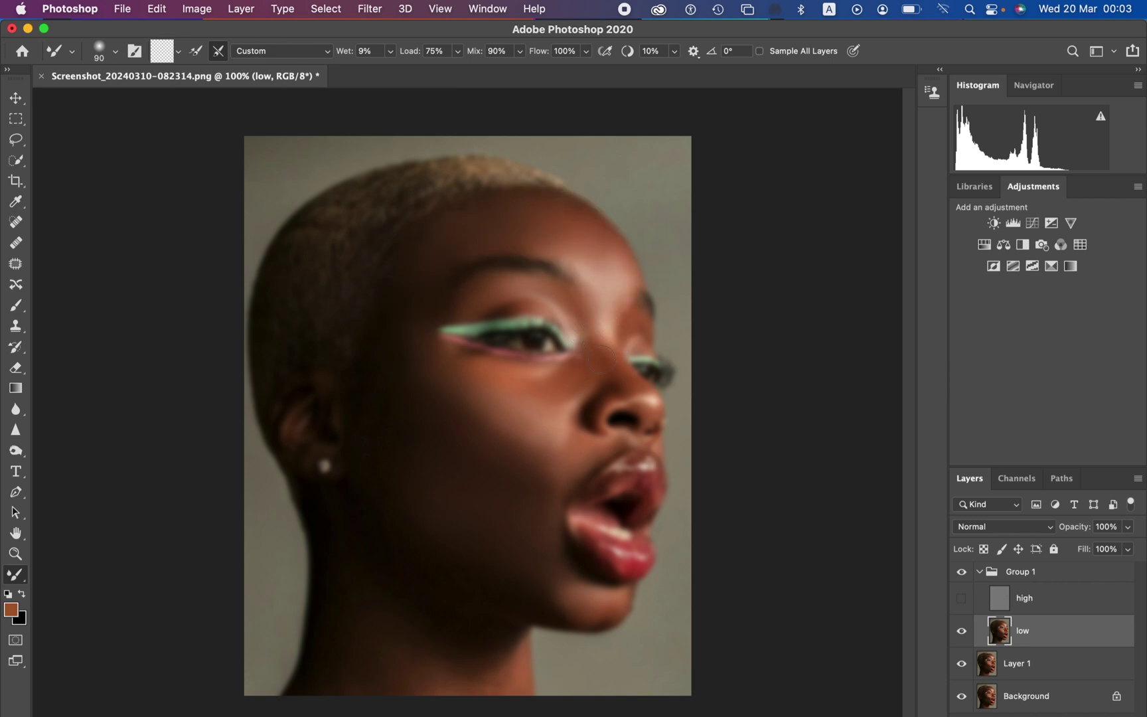
- Blend the jaw, neck, side of the face and upper forehead with the 90 px Mixer Brush
mouse_move(522, 561)
left_mouse_down()
mouse_move(555, 567)
mouse_move(535, 495)
mouse_move(553, 500)
mouse_move(553, 479)
mouse_move(516, 439)
mouse_move(386, 642)
mouse_move(375, 629)
mouse_move(401, 658)
mouse_move(428, 658)
mouse_move(442, 686)
mouse_move(470, 672)
mouse_move(508, 687)
mouse_move(518, 664)
mouse_move(473, 683)
mouse_move(422, 673)
mouse_move(407, 647)
mouse_move(362, 682)
mouse_move(363, 626)
left_mouse_up()
mouse_move(407, 483)
left_mouse_down()
mouse_move(417, 515)
mouse_move(436, 520)
mouse_move(421, 488)
left_mouse_up()
mouse_move(387, 418)
left_mouse_down()
mouse_move(373, 395)
mouse_move(384, 406)
mouse_move(410, 282)
left_mouse_up()
mouse_move(477, 240)
left_mouse_down()
mouse_move(435, 261)
mouse_move(499, 225)
mouse_move(546, 236)
mouse_move(581, 269)
mouse_move(594, 256)
mouse_move(652, 287)
left_mouse_up()
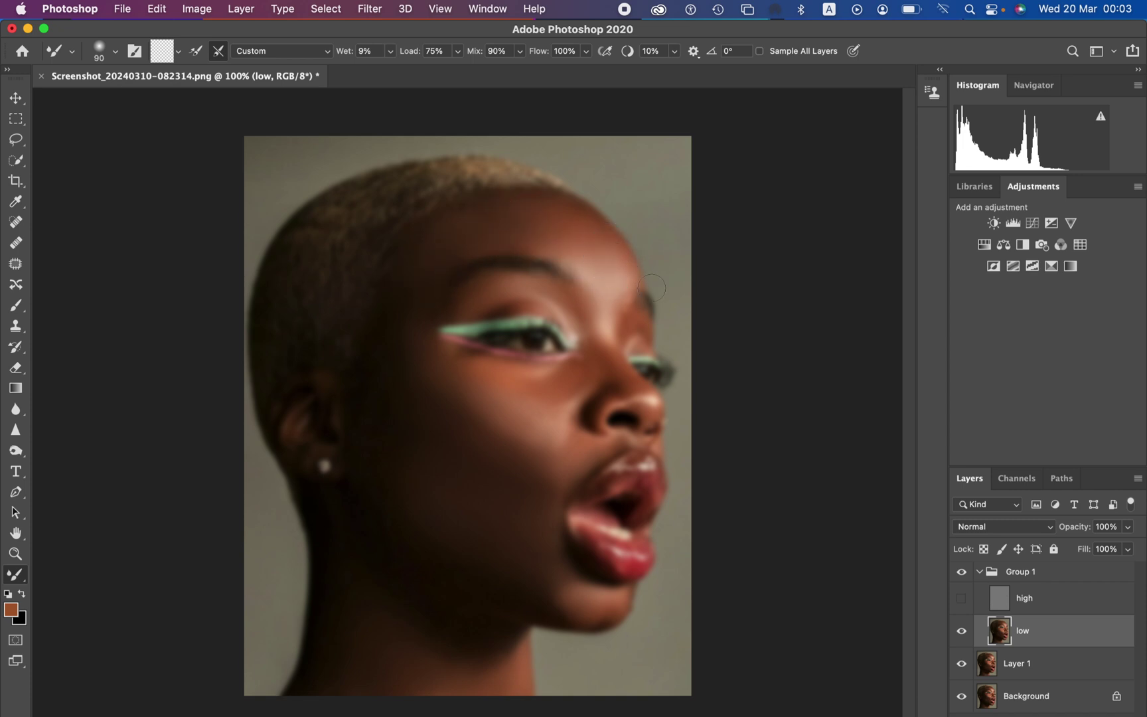
- Show the high layer again and toggle Group 1's visibility to compare the smoothed skin with the original
left_click(963, 602)
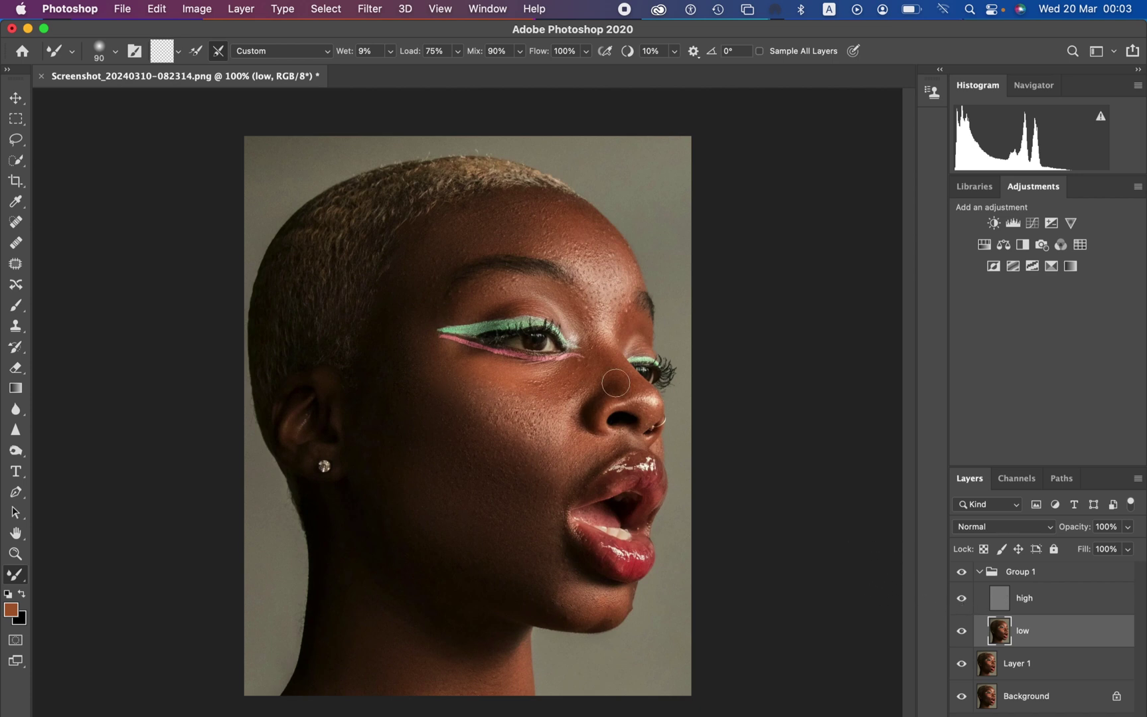
left_click(961, 573)
left_click(961, 573)
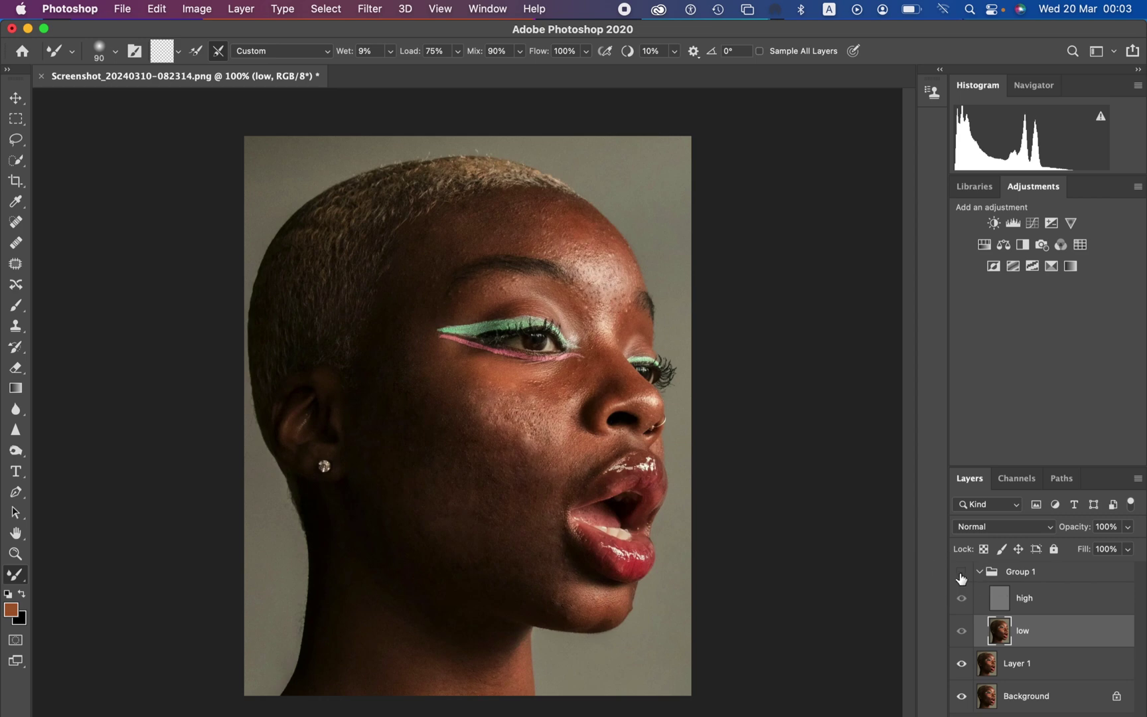
left_click(961, 573)
left_click(961, 572)
left_click(961, 573)
left_click(961, 573)
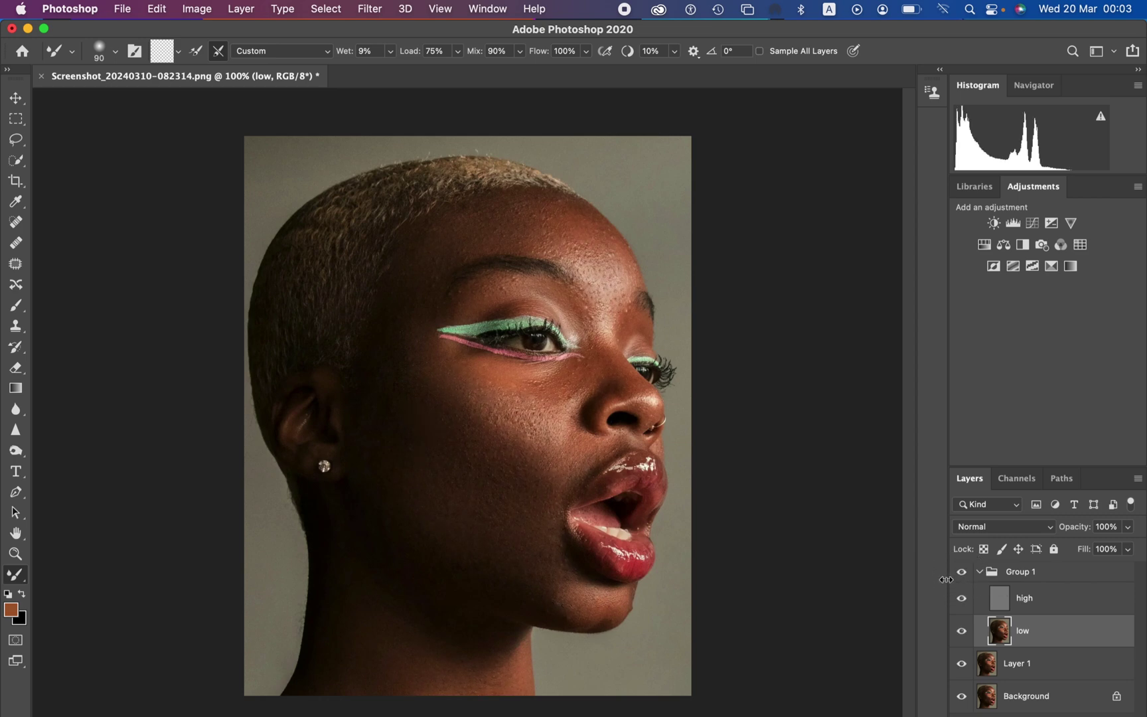
- Smooth the remaining uneven skin on the chin, forehead, cheek, eyelid and jaw with the high layer visible
key("super+plus")
key("super+minus")
mouse_move(564, 613)
left_mouse_down()
mouse_move(564, 601)
mouse_move(590, 606)
mouse_move(561, 602)
left_mouse_up()
mouse_move(594, 272)
left_mouse_down()
mouse_move(606, 355)
mouse_move(550, 385)
mouse_move(475, 400)
mouse_move(411, 362)
mouse_move(408, 308)
mouse_move(410, 326)
mouse_move(434, 274)
mouse_move(401, 298)
mouse_move(459, 236)
mouse_move(514, 213)
mouse_move(563, 210)
mouse_move(584, 222)
mouse_move(610, 243)
mouse_move(618, 294)
left_mouse_up()
mouse_move(440, 435)
left_mouse_down()
mouse_move(435, 532)
mouse_move(413, 527)
mouse_move(511, 565)
mouse_move(554, 601)
mouse_move(569, 604)
mouse_move(517, 579)
mouse_move(563, 602)
mouse_move(545, 571)
mouse_move(621, 614)
mouse_move(602, 590)
left_mouse_up()
mouse_move(498, 291)
left_mouse_down()
mouse_move(456, 302)
mouse_move(514, 279)
mouse_move(585, 308)
mouse_move(584, 295)
left_mouse_up()
mouse_move(489, 210)
left_mouse_down()
mouse_move(440, 228)
mouse_move(415, 248)
mouse_move(452, 220)
mouse_move(424, 257)
left_mouse_up()
left_click_drag(382, 468, 397, 484)
mouse_move(577, 229)
left_mouse_down()
mouse_move(559, 205)
mouse_move(450, 205)
mouse_move(415, 243)
mouse_move(439, 218)
left_mouse_up()
mouse_move(455, 557)
left_mouse_down()
mouse_move(512, 568)
mouse_move(566, 599)
mouse_move(546, 525)
mouse_move(553, 511)
left_mouse_up()
- Toggle Group 1's visibility repeatedly to examine the skin before and after the Mixer Brush work
left_click(963, 573)
left_click(963, 572)
left_click(963, 573)
left_click(963, 574)
left_click(964, 574)
left_click(963, 574)
left_click(964, 575)
left_click(964, 575)
- Select the area from the temple down to the under-eye cheek with the Lasso tool at 22 px feather
left_click(15, 139)
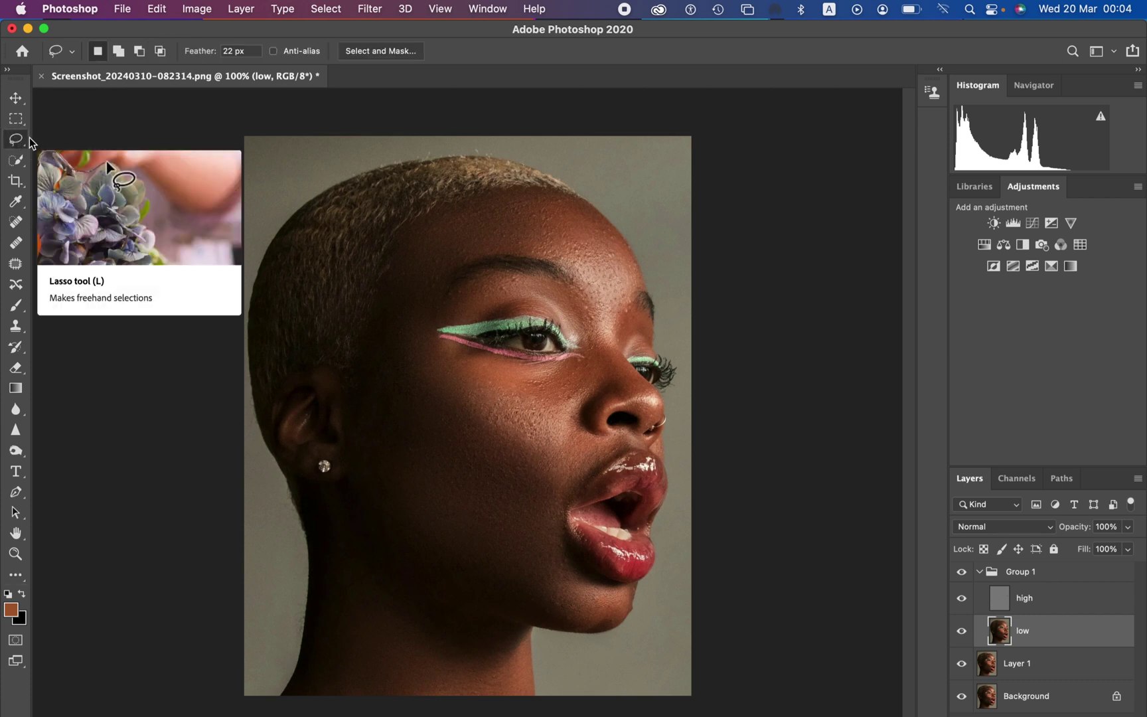
left_click(16, 140)
left_click(20, 142)
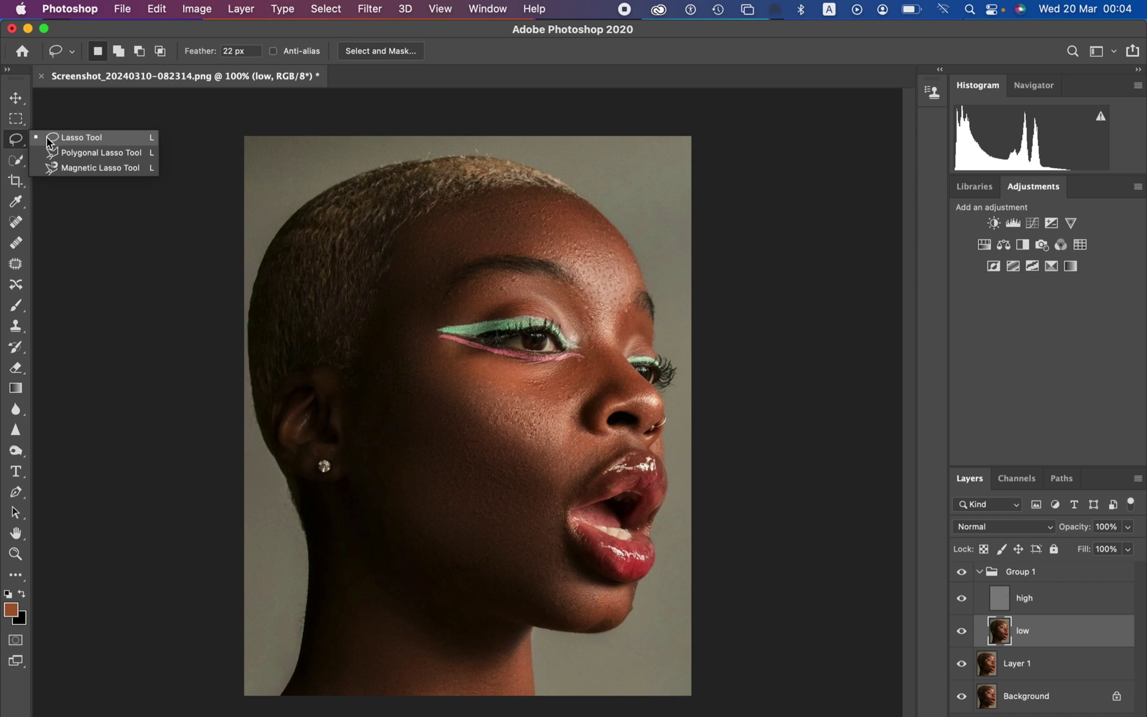
left_click(49, 141)
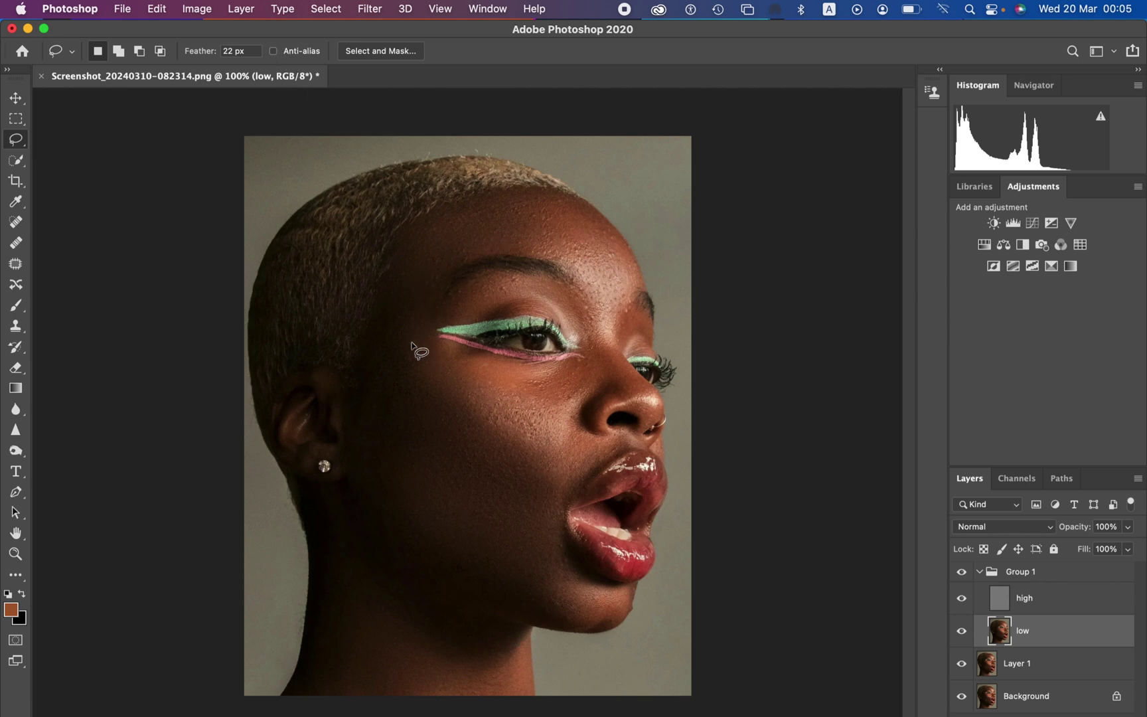
mouse_move(400, 300)
left_mouse_down()
mouse_move(376, 335)
mouse_move(402, 388)
mouse_move(512, 456)
mouse_move(551, 448)
mouse_move(546, 408)
mouse_move(519, 378)
mouse_move(421, 327)
mouse_move(418, 255)
mouse_move(383, 279)
mouse_move(373, 345)
left_mouse_up()
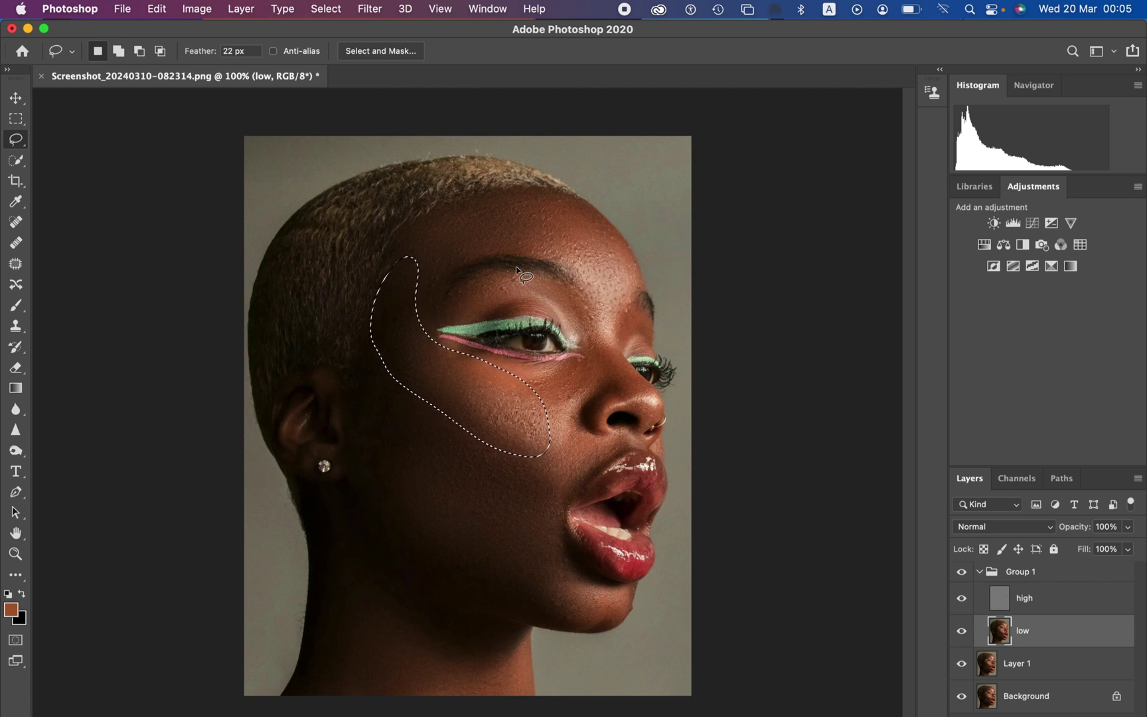
- Apply a Gaussian Blur with a 19 px radius to the selected temple and cheek area of the low layer
left_click(370, 9)
mouse_move(417, 192)
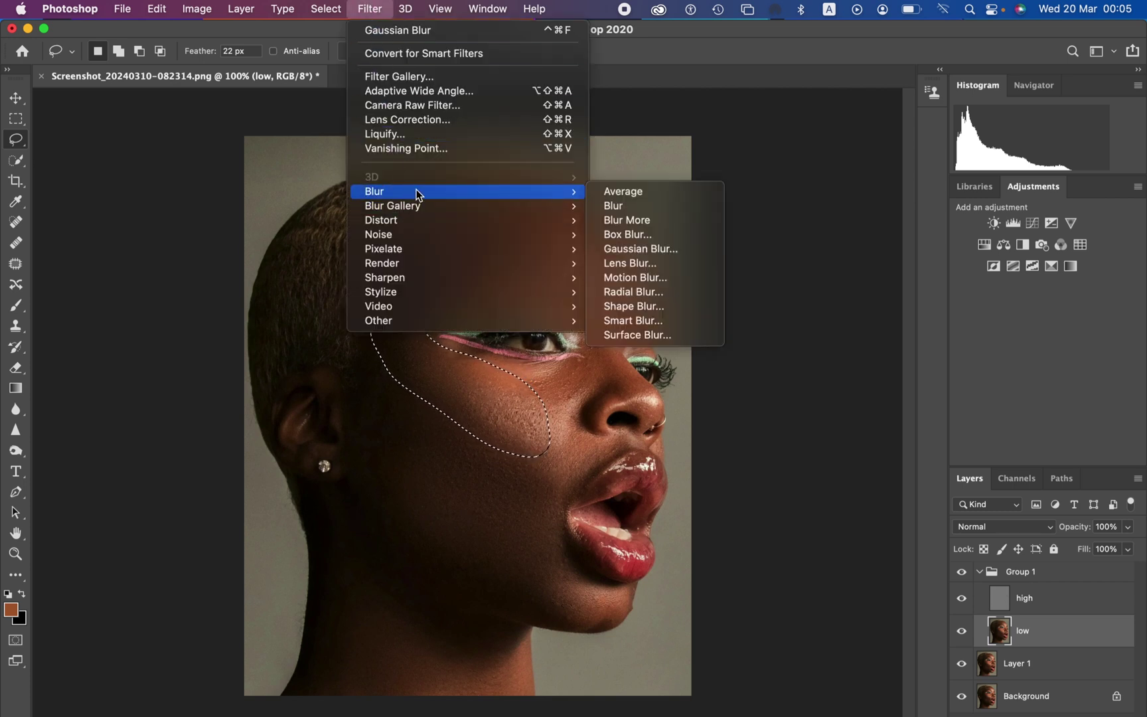
left_click(654, 248)
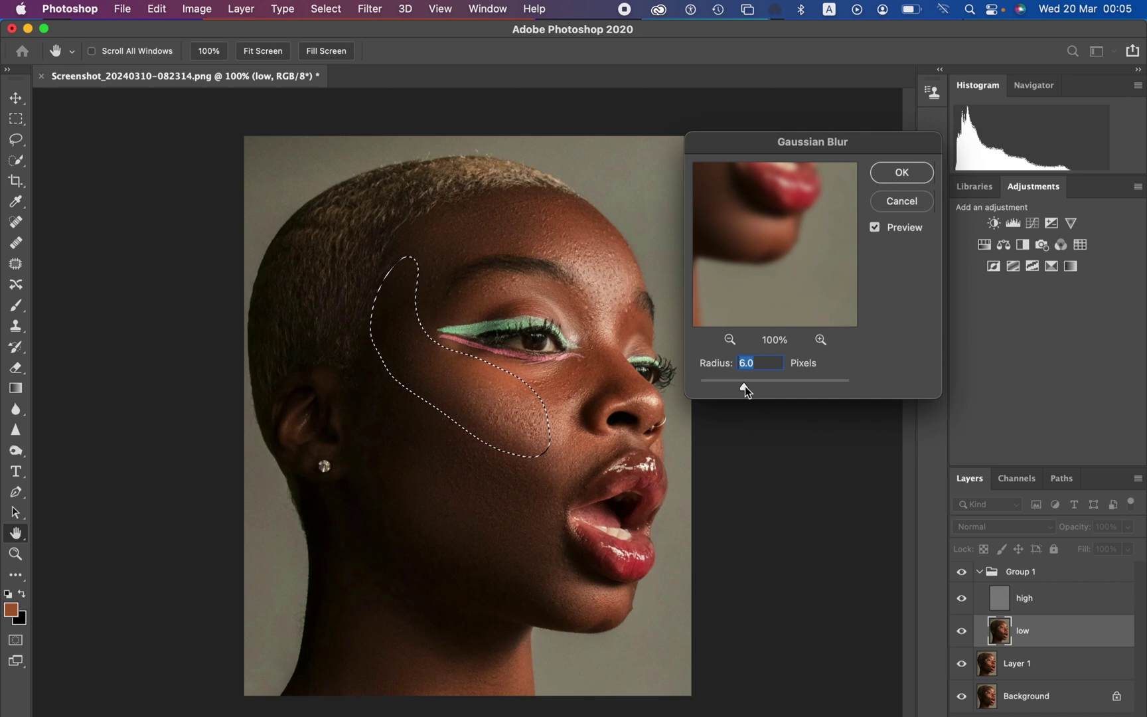
left_click_drag(746, 383, 763, 384)
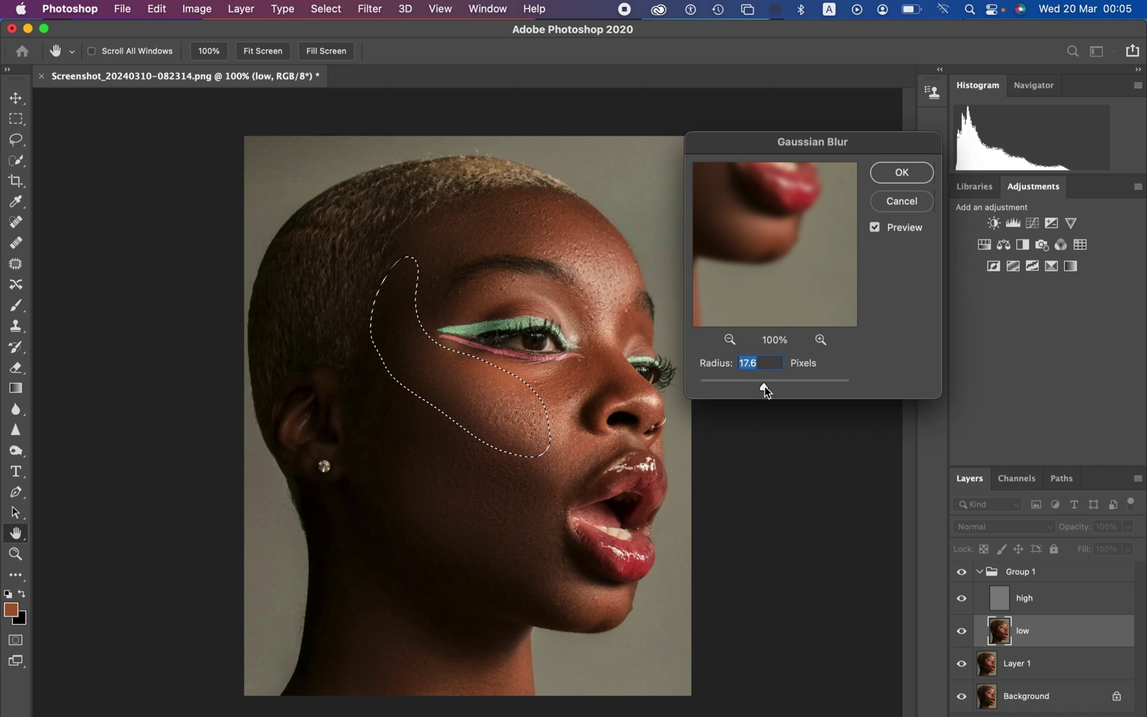
left_click(764, 388)
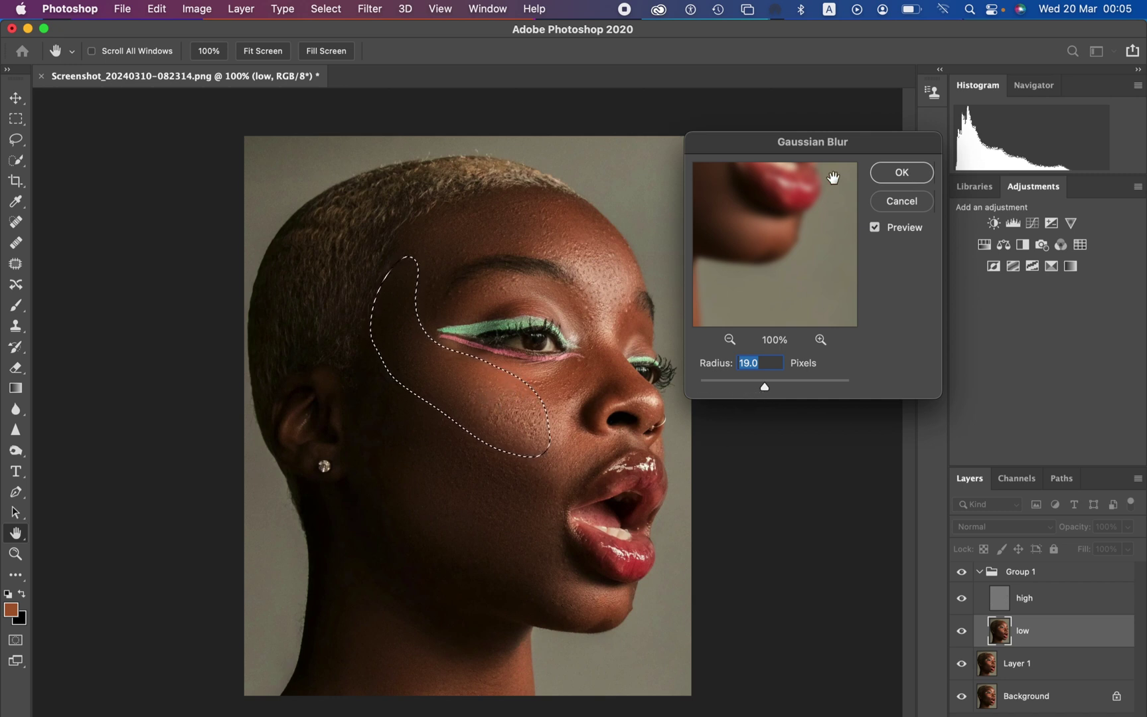
left_click(897, 174)
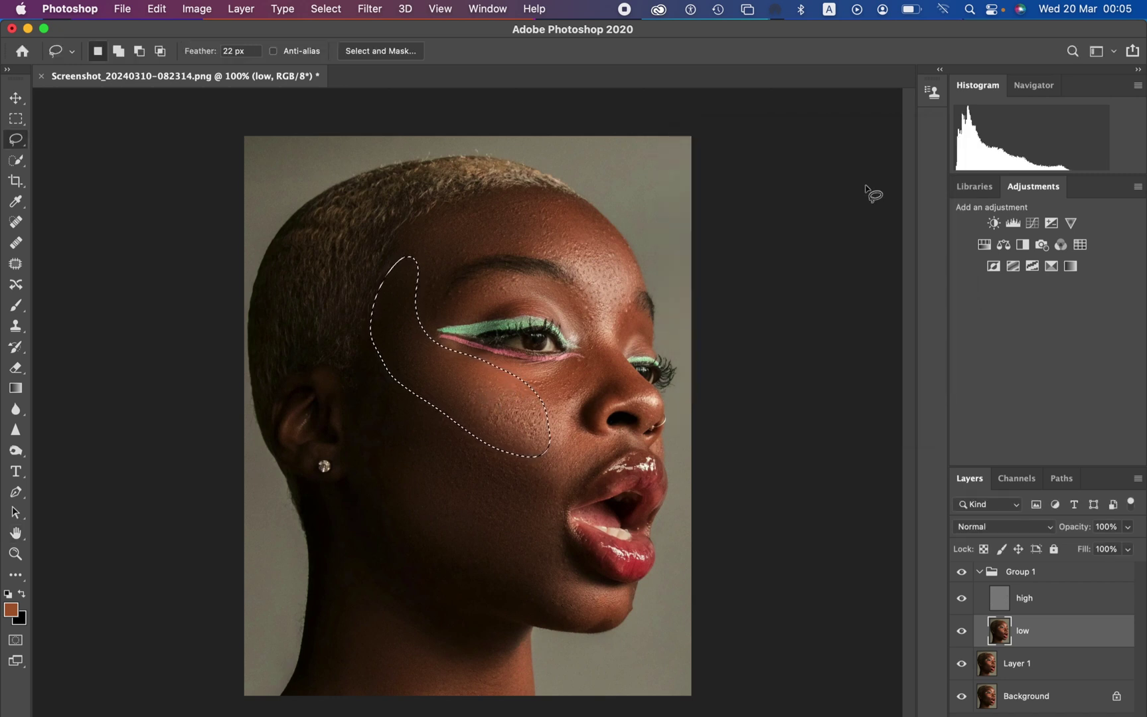
- Lasso the mid-cheek from in front of the ear to beside the mouth and apply Gaussian Blur to it
left_click(483, 481)
mouse_move(429, 385)
left_mouse_down()
mouse_move(368, 361)
mouse_move(387, 431)
mouse_move(531, 504)
mouse_move(557, 492)
mouse_move(527, 411)
mouse_move(441, 375)
left_mouse_up()
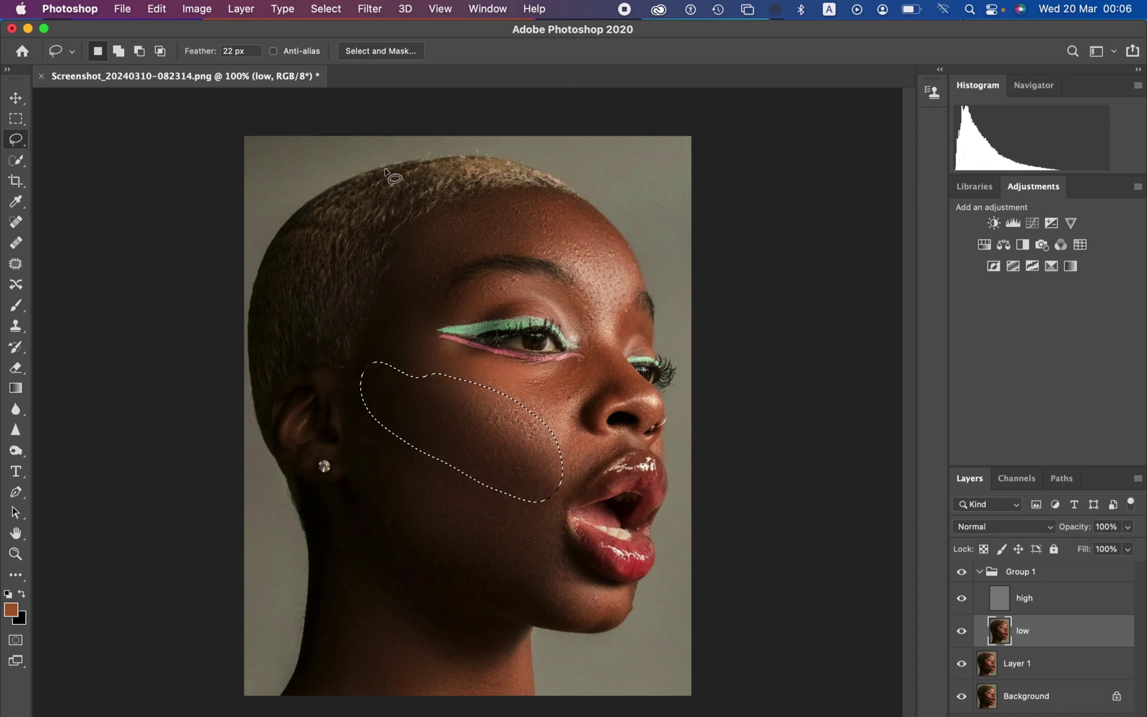
left_click(371, 8)
mouse_move(464, 206)
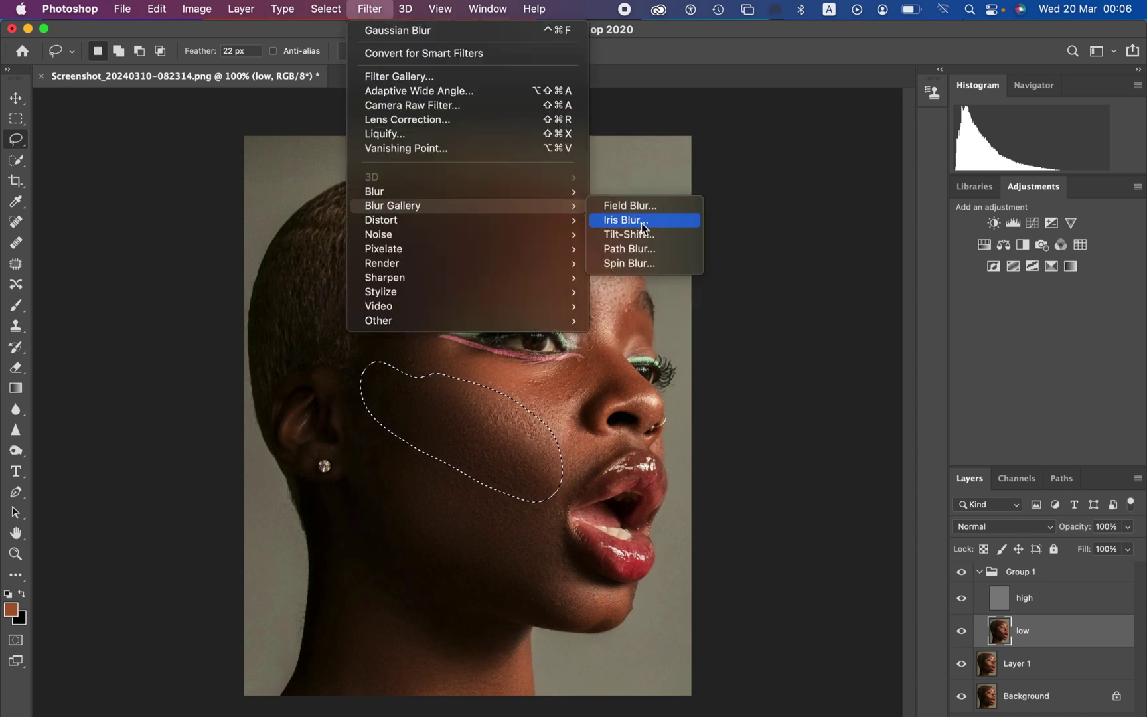
mouse_move(569, 190)
left_click(671, 249)
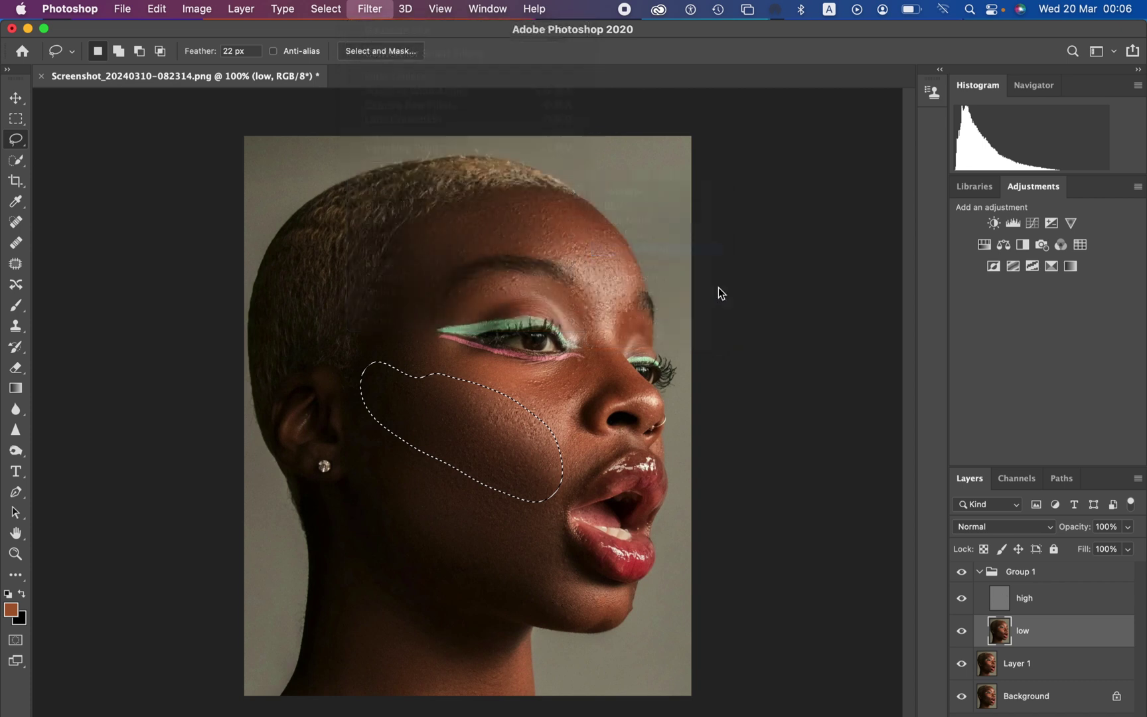
left_click(899, 176)
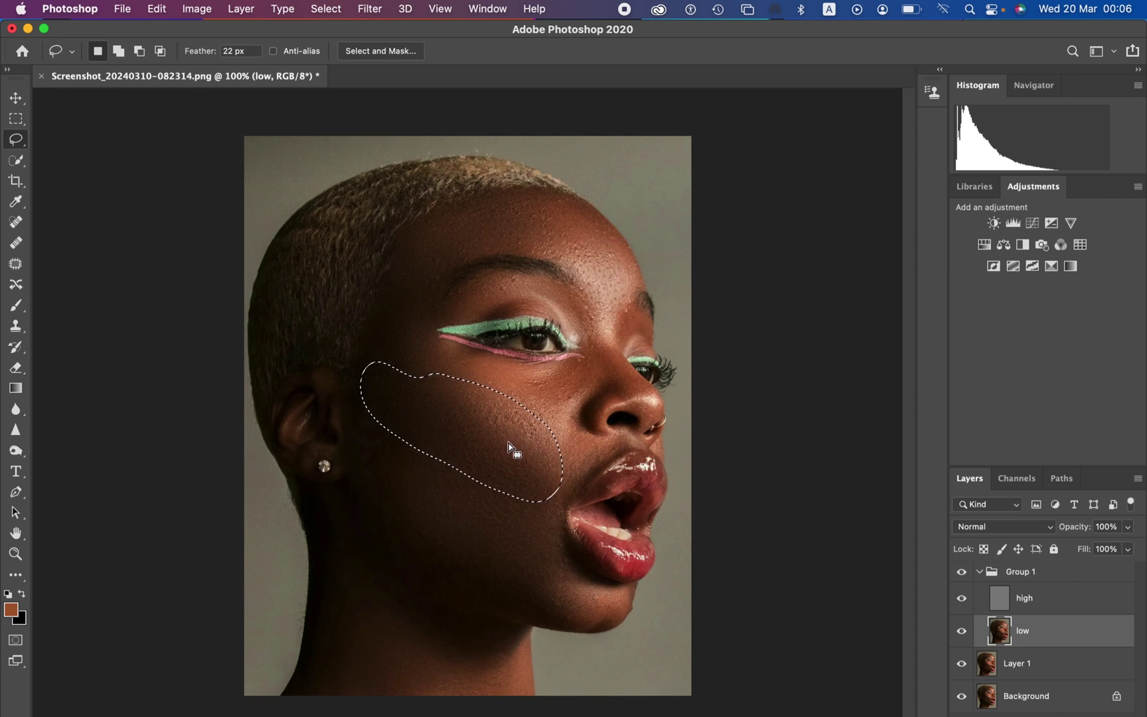
- Lasso the lower cheek from below the ear to the chin beside the mouth and apply a 19 px Gaussian Blur
left_click(484, 518)
mouse_move(470, 460)
left_mouse_down()
mouse_move(436, 527)
mouse_move(589, 610)
mouse_move(551, 477)
left_mouse_up()
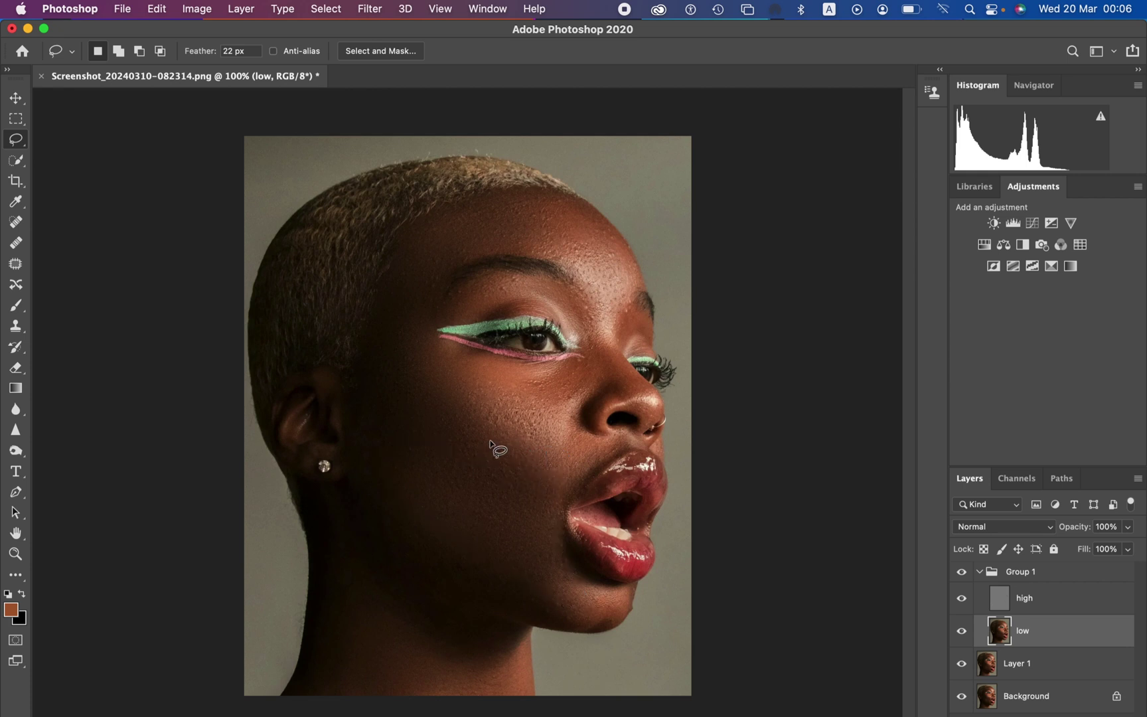
left_click(370, 9)
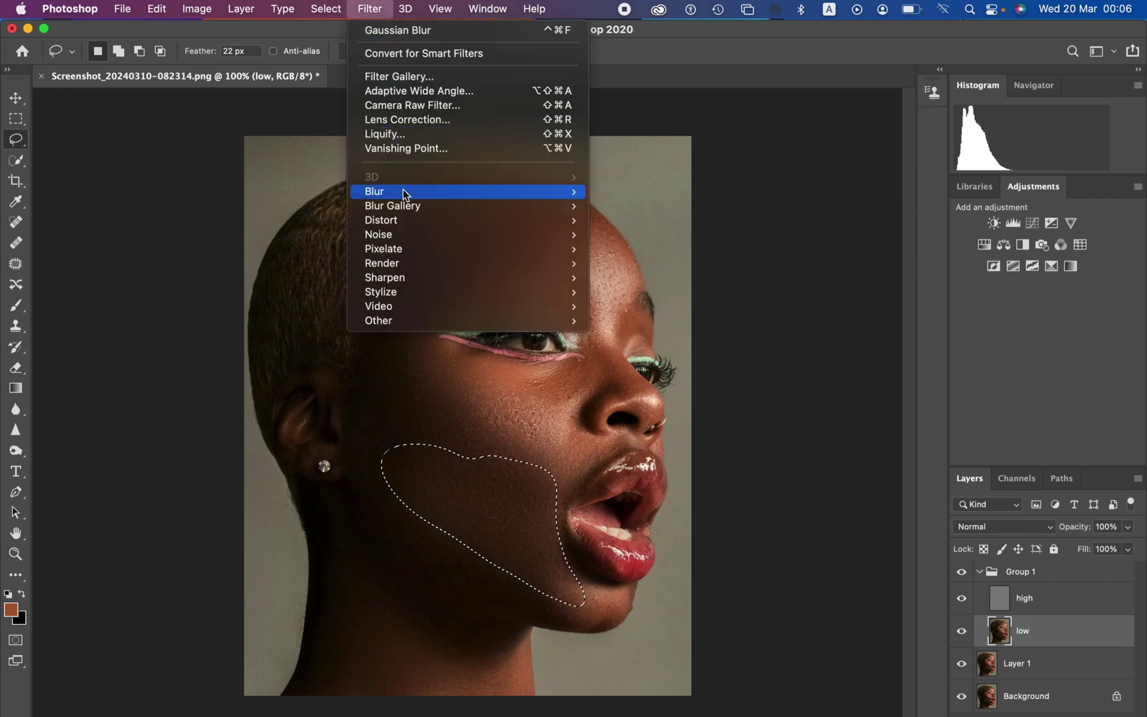
mouse_move(403, 190)
left_click(660, 254)
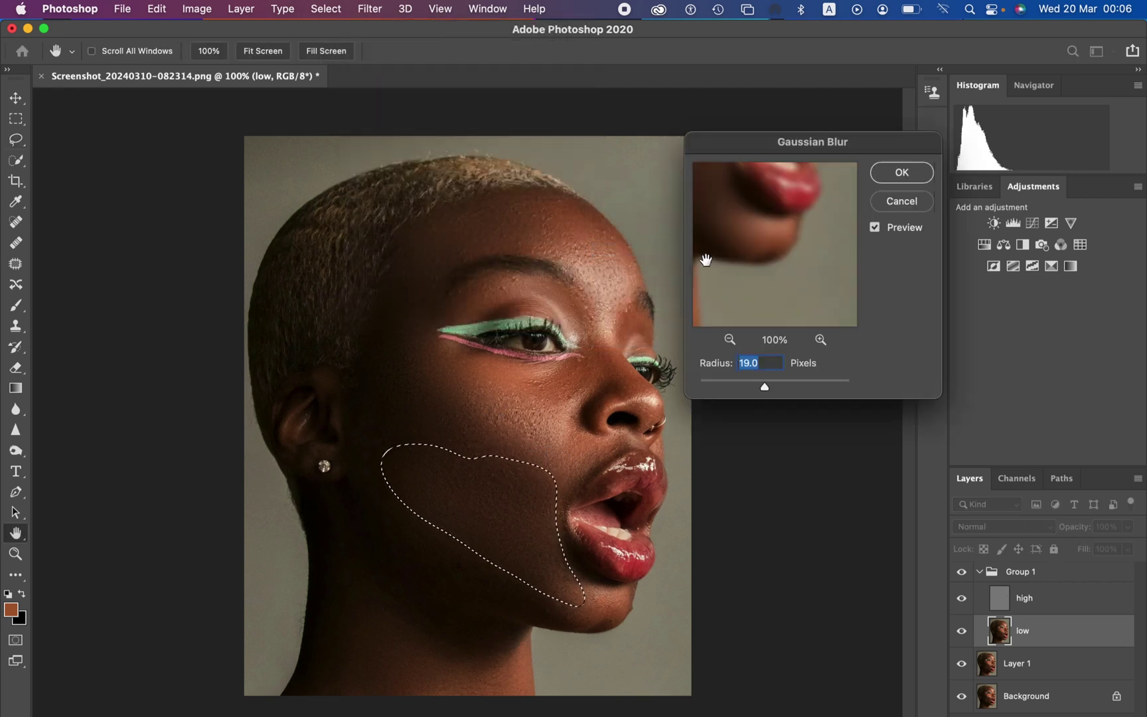
left_click(901, 172)
key("super+d")
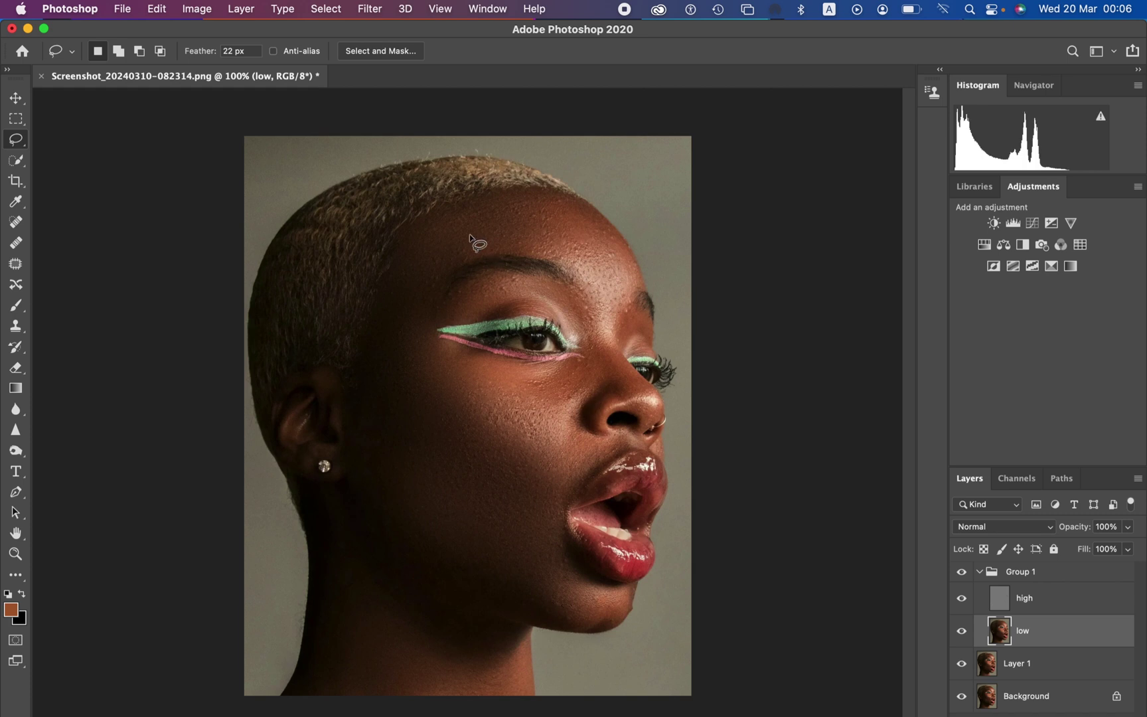
- Lasso the forehead between the hairline and the eyebrow down to the brow bridge and apply a 19 px Gaussian Blur
mouse_move(430, 226)
left_mouse_down()
mouse_move(526, 194)
mouse_move(562, 200)
mouse_move(615, 240)
mouse_move(613, 312)
mouse_move(573, 265)
mouse_move(506, 242)
mouse_move(467, 249)
mouse_move(416, 294)
mouse_move(430, 229)
left_mouse_up()
left_click(370, 9)
mouse_move(448, 195)
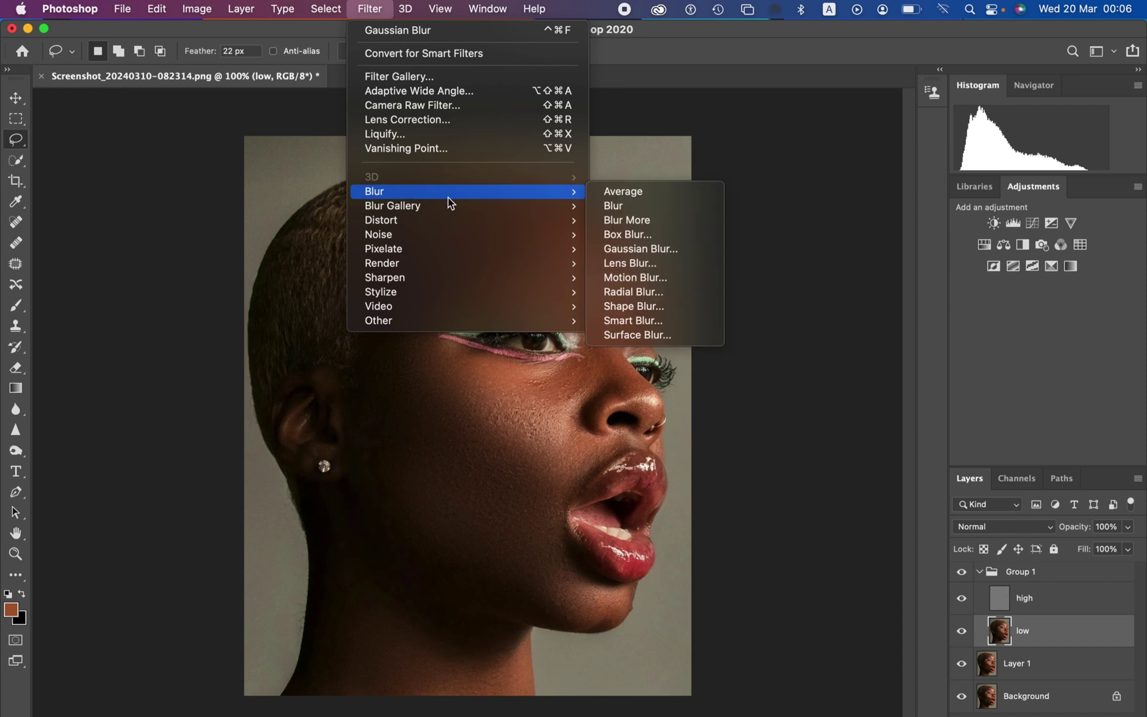
left_click(673, 250)
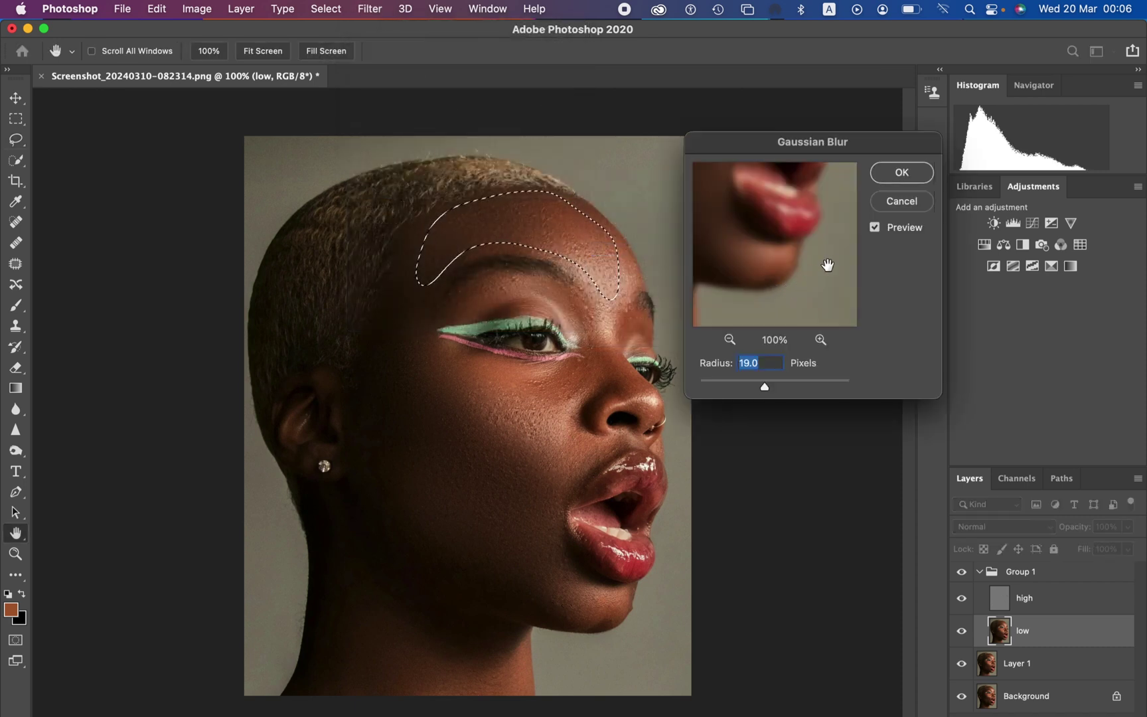
left_click(900, 173)
key("cmd+d")
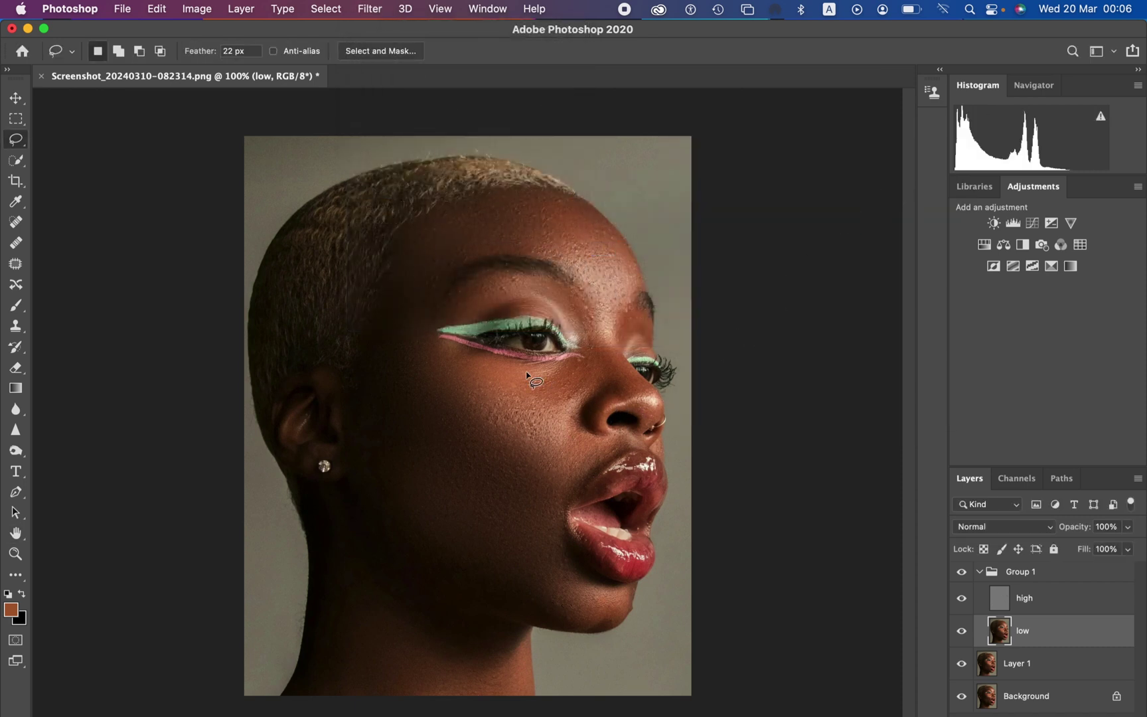
- Lasso the small area under the inner eye corner beside the nose and apply Gaussian Blur to it
mouse_move(527, 371)
left_mouse_down()
mouse_move(579, 395)
mouse_move(590, 378)
mouse_move(539, 359)
left_mouse_up()
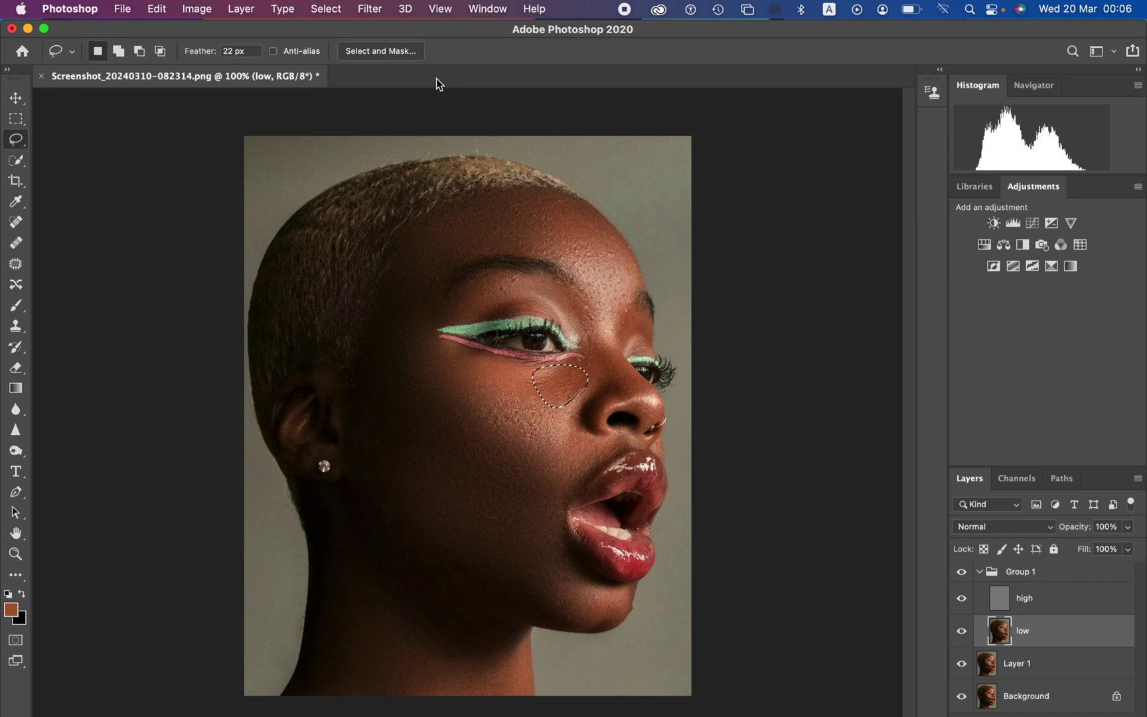
left_click(370, 9)
mouse_move(418, 193)
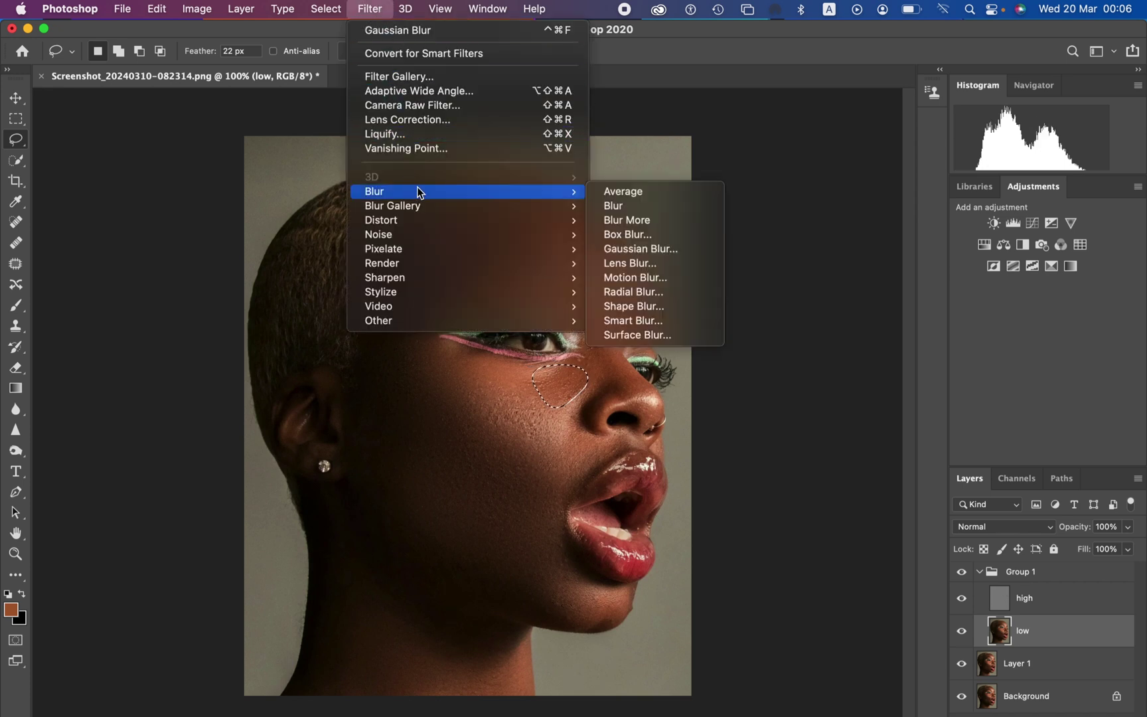
left_click(666, 247)
left_click(900, 174)
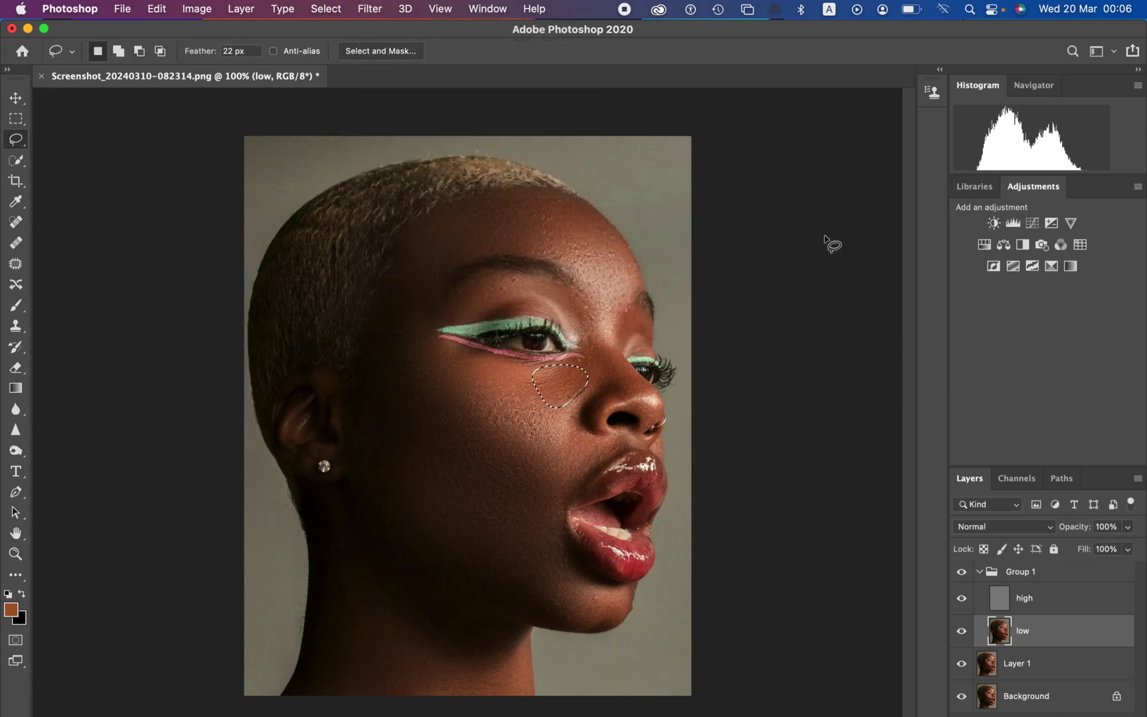
key("super+d")
- Lasso the skin from the lower cheek around the mouth corner to the chin and apply a 19 px Gaussian Blur
mouse_move(497, 545)
left_mouse_down()
mouse_move(583, 616)
mouse_move(614, 601)
mouse_move(534, 497)
mouse_move(462, 521)
mouse_move(479, 568)
mouse_move(519, 583)
left_mouse_up()
left_click(376, 11)
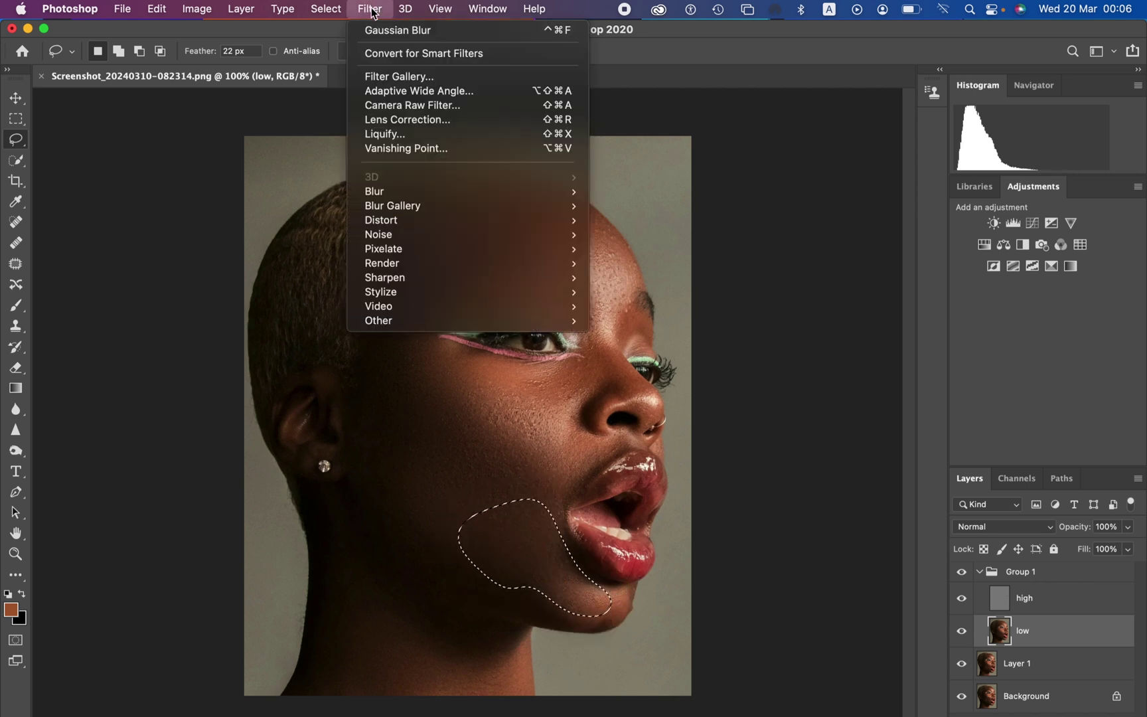
mouse_move(514, 191)
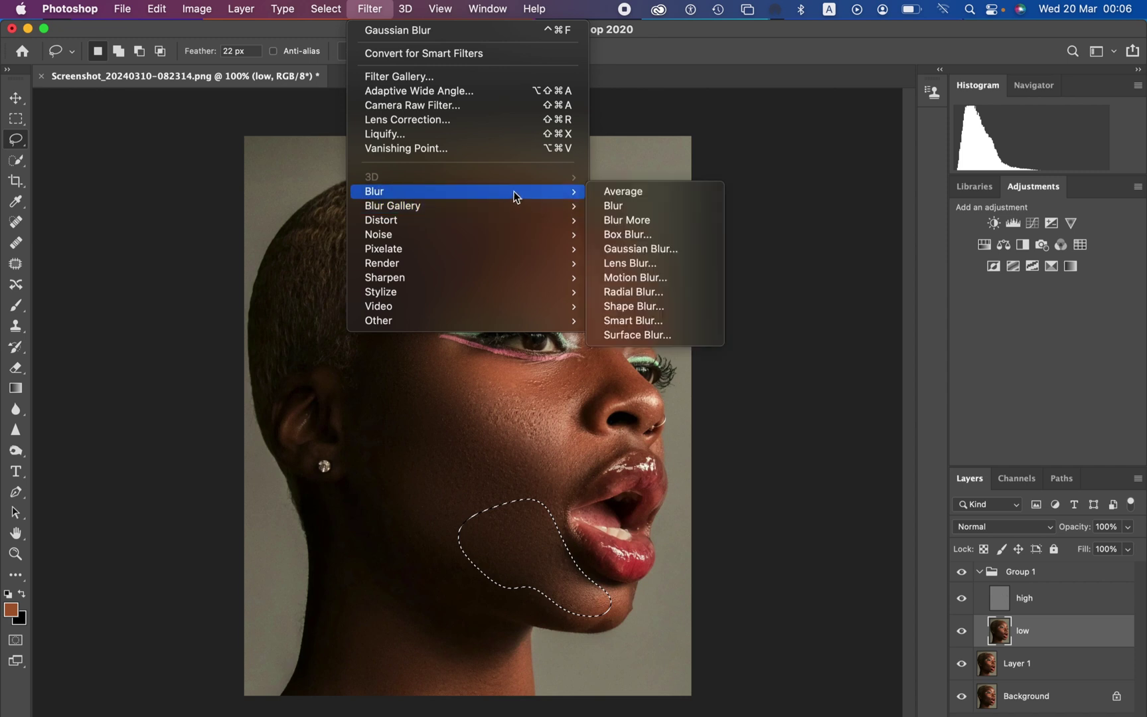
left_click(666, 249)
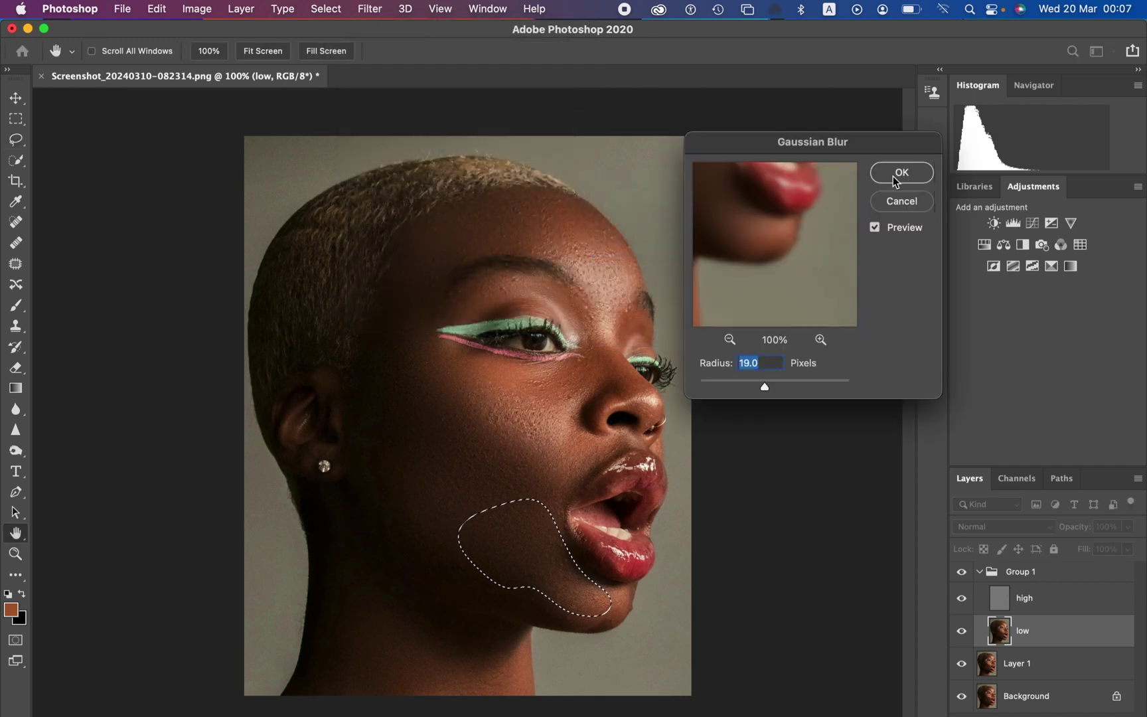
left_click(900, 174)
key("l")
key("ctrl+d")
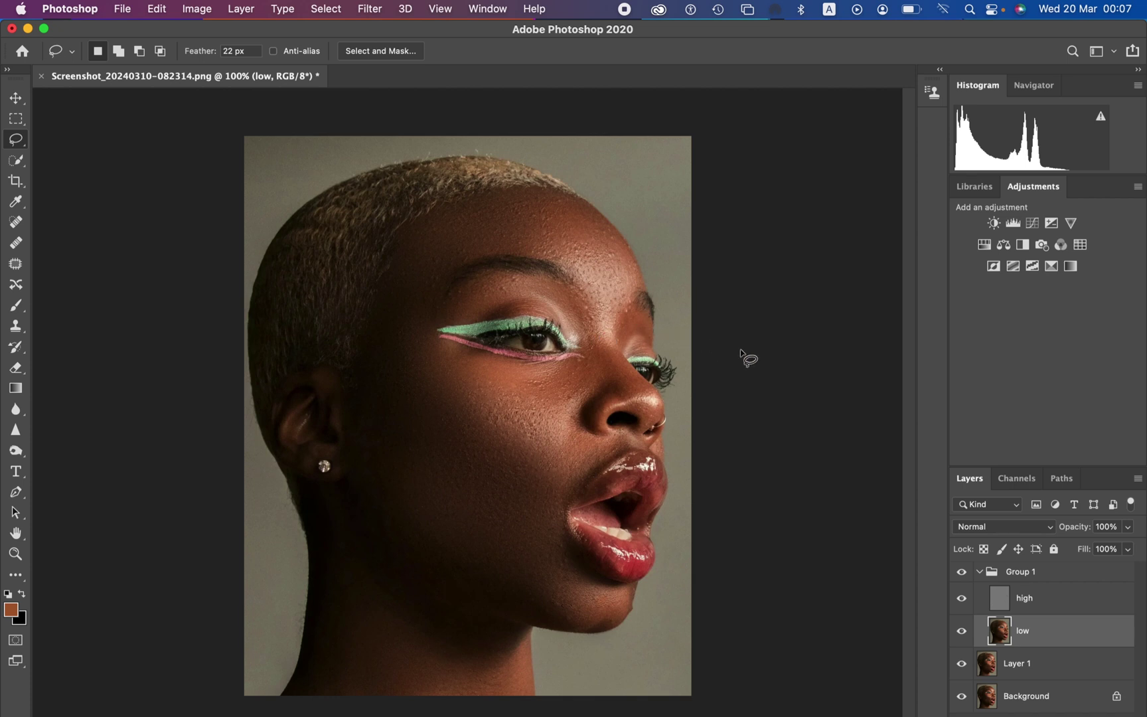
- Toggle Group 1's visibility to compare the skin before and after the Gaussian Blur work
left_click(959, 587)
left_click(959, 587)
left_click(959, 586)
left_click(959, 586)
- Set up the Clone Stamp on the high layer with a soft 25 px brush, Aligned on and sampling from Current Layer
left_click(1047, 610)
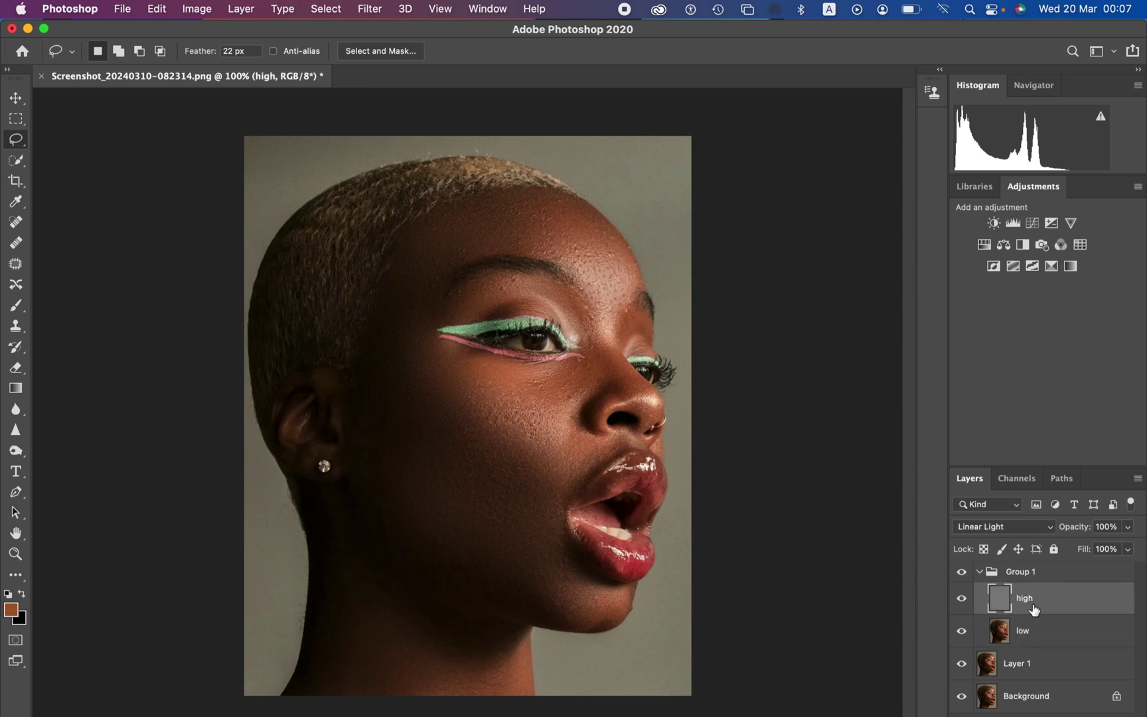
key("super+equal")
key("super+equal")
key("super+equal")
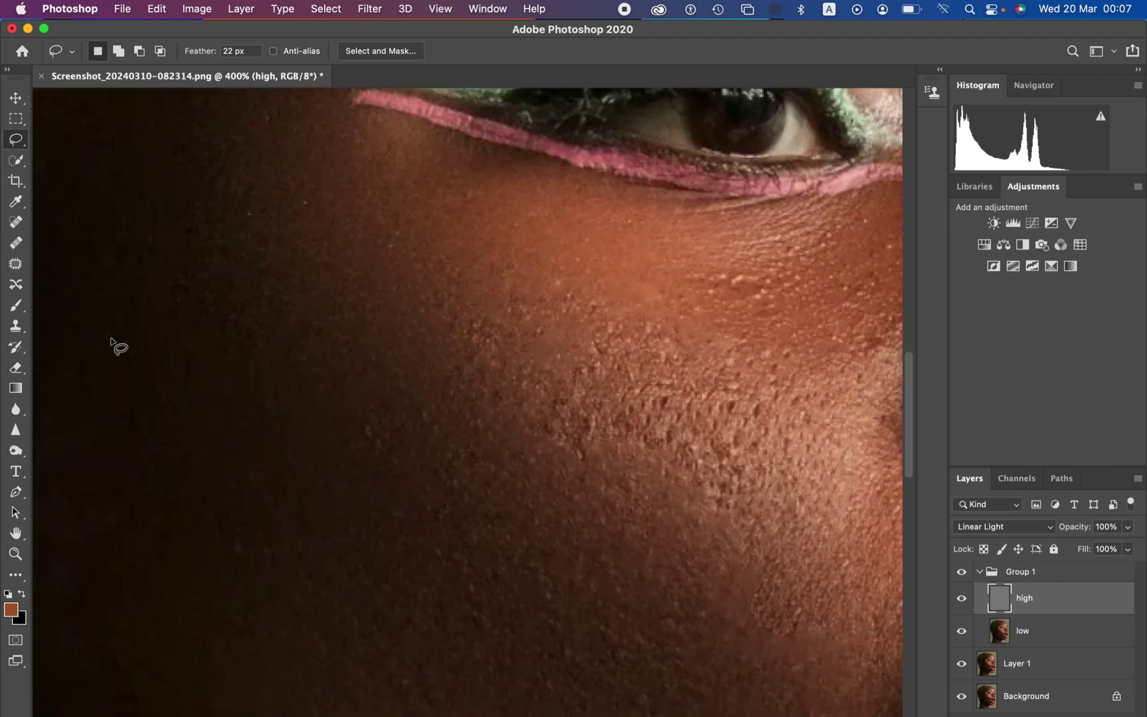
left_click(16, 326)
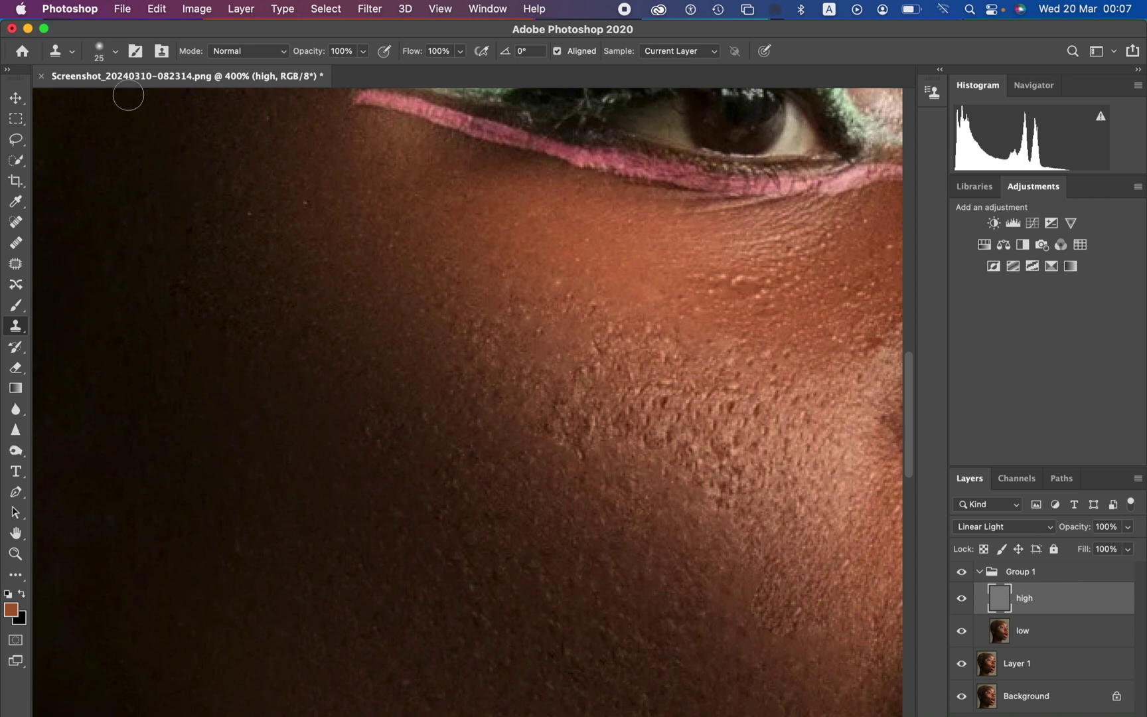
left_click(114, 52)
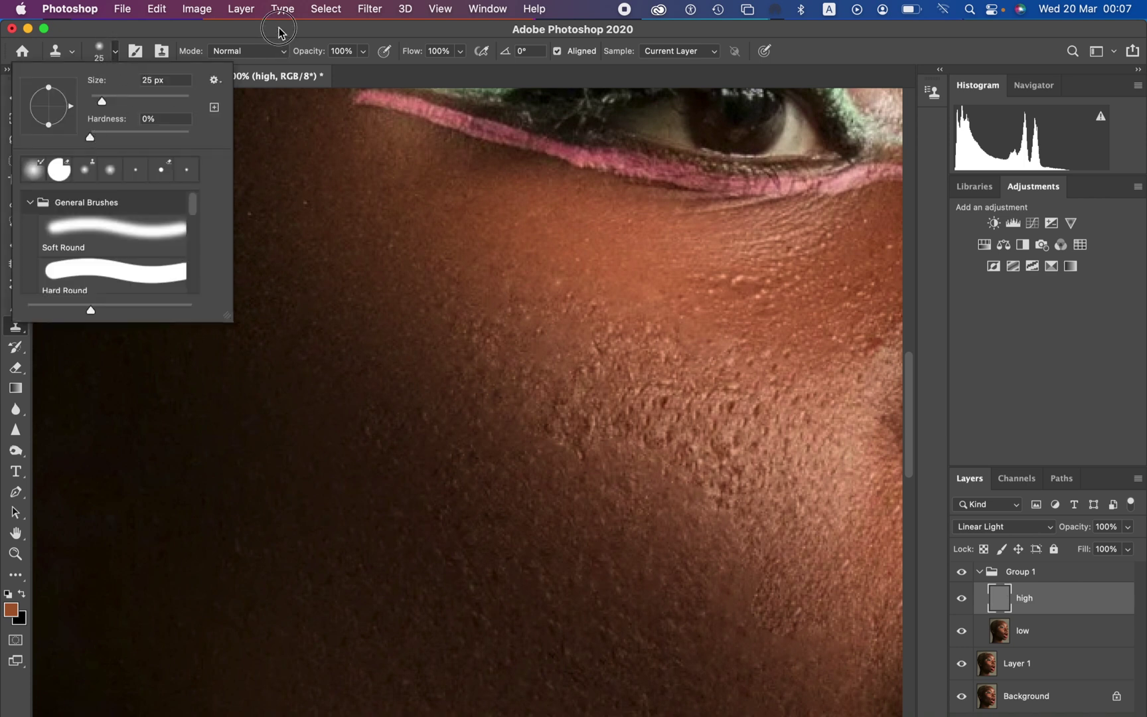
left_click(233, 51)
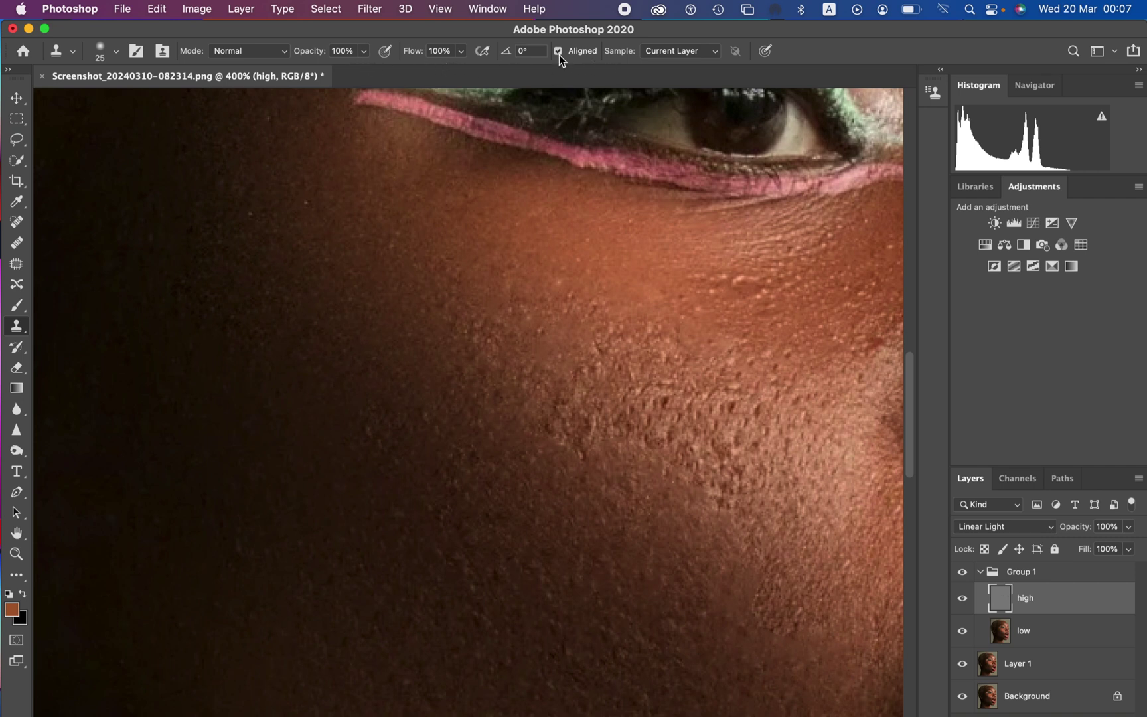
left_click(674, 52)
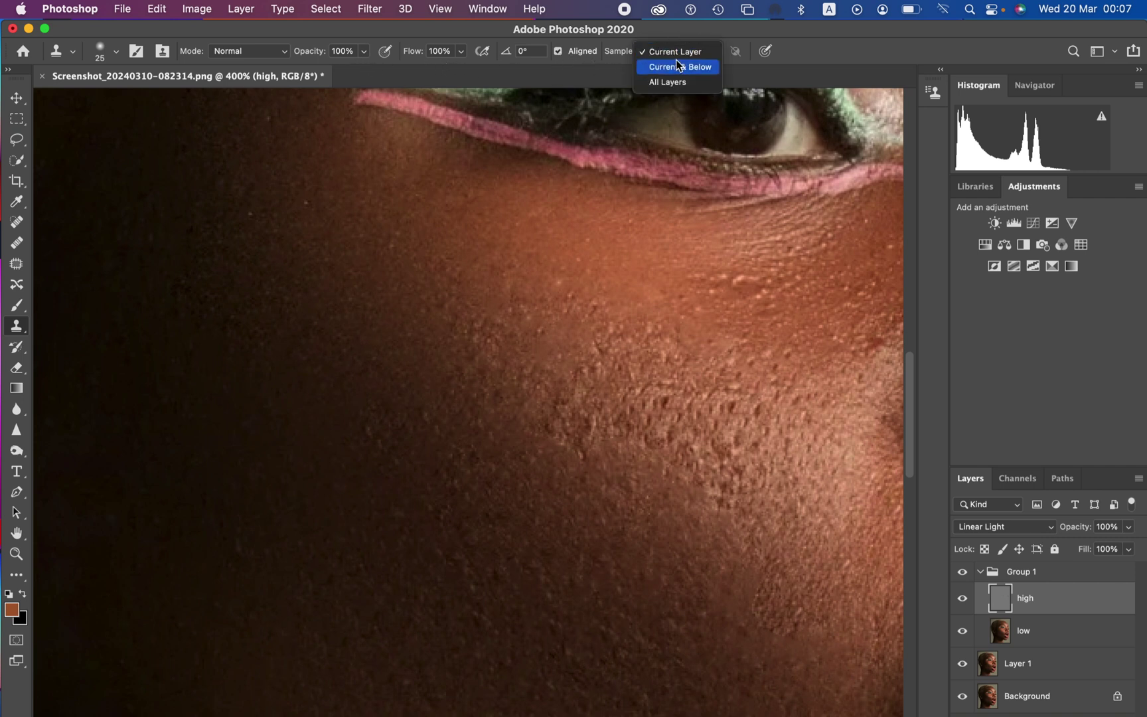
left_click(679, 54)
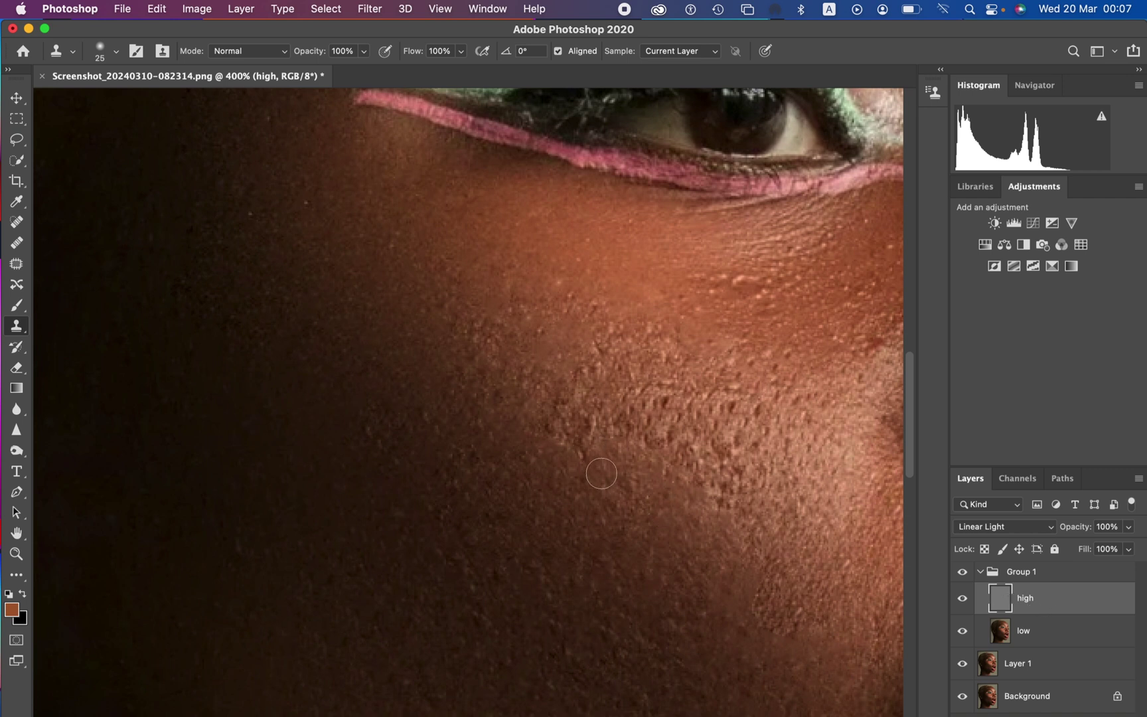
- Try smaller and larger Clone Stamp brush sizes over the cheek texture
key("bracketleft")
key("bracketright")
key("bracketright")
key("bracketright")
key("bracketright")
key("bracketleft")
key("bracketleft")
key("bracketleft")
key("bracketright")
key("bracketright")
key("bracketleft")
key("bracketleft")
key("bracketright")
key("bracketright")
key("bracketright")
key("bracketleft")
- Clone clean skin texture over the rough pores on the cheek highlight below the eye
key("alt")
left_click(599, 462, "alt")
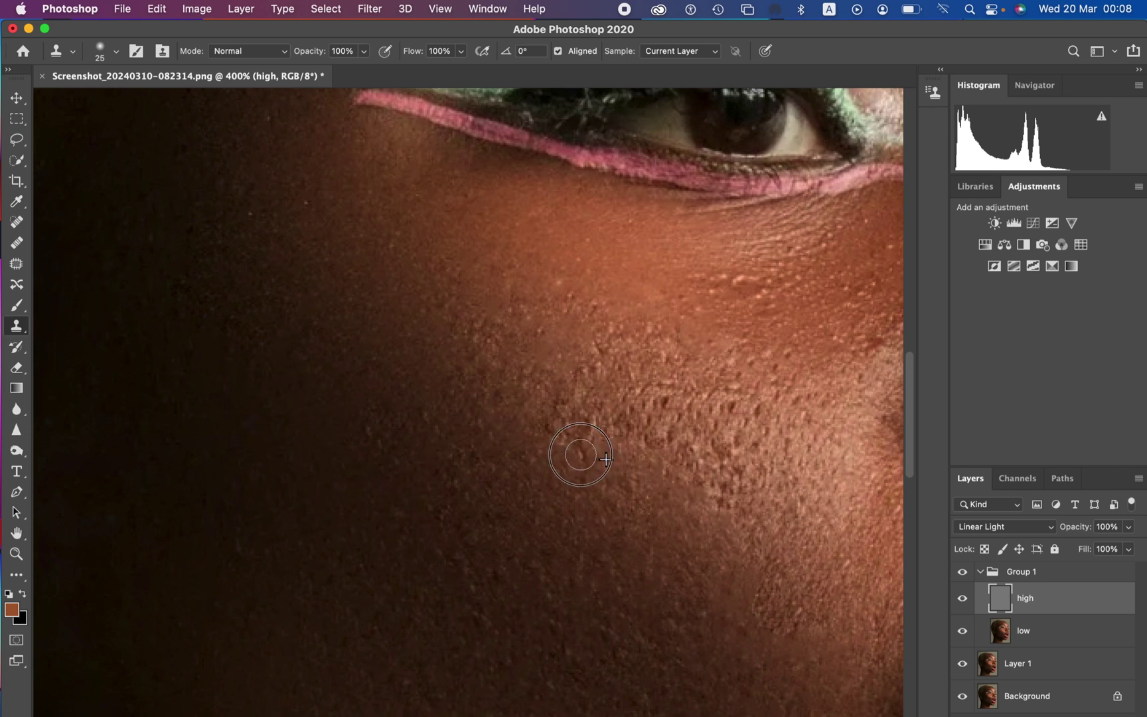
key("alt")
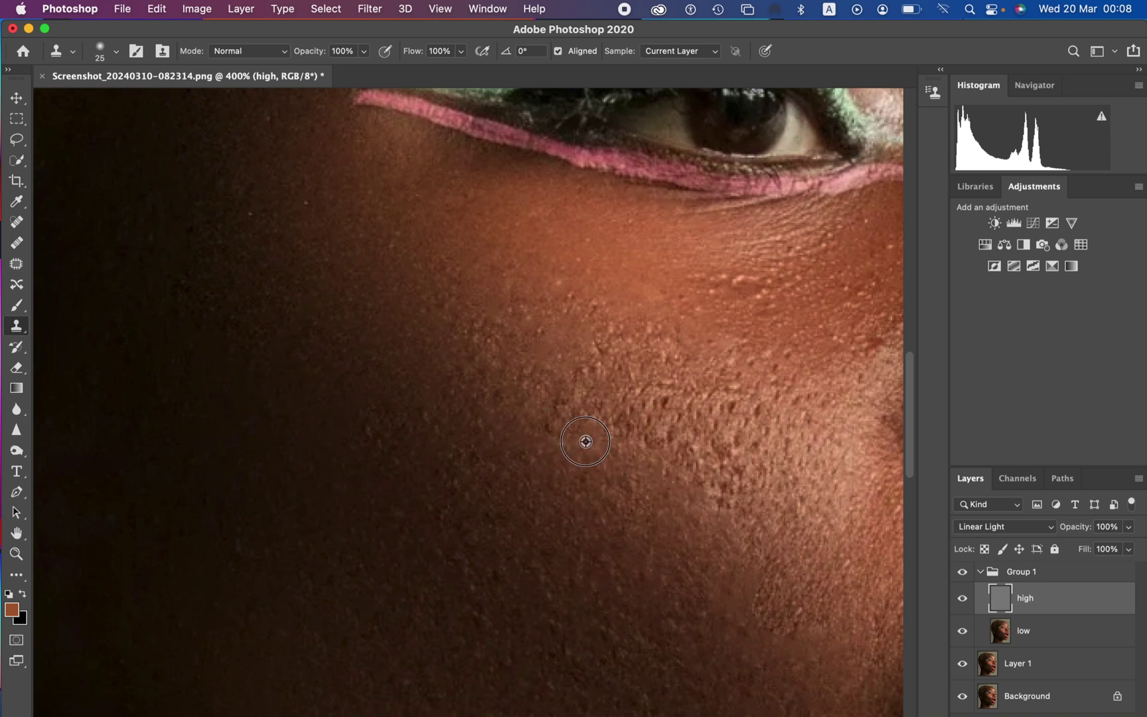
mouse_move(548, 429)
left_mouse_down()
mouse_move(617, 423)
mouse_move(628, 448)
mouse_move(641, 424)
mouse_move(637, 441)
mouse_move(629, 416)
mouse_move(687, 405)
mouse_move(646, 407)
mouse_move(686, 430)
mouse_move(647, 444)
mouse_move(697, 430)
mouse_move(654, 438)
left_mouse_up()
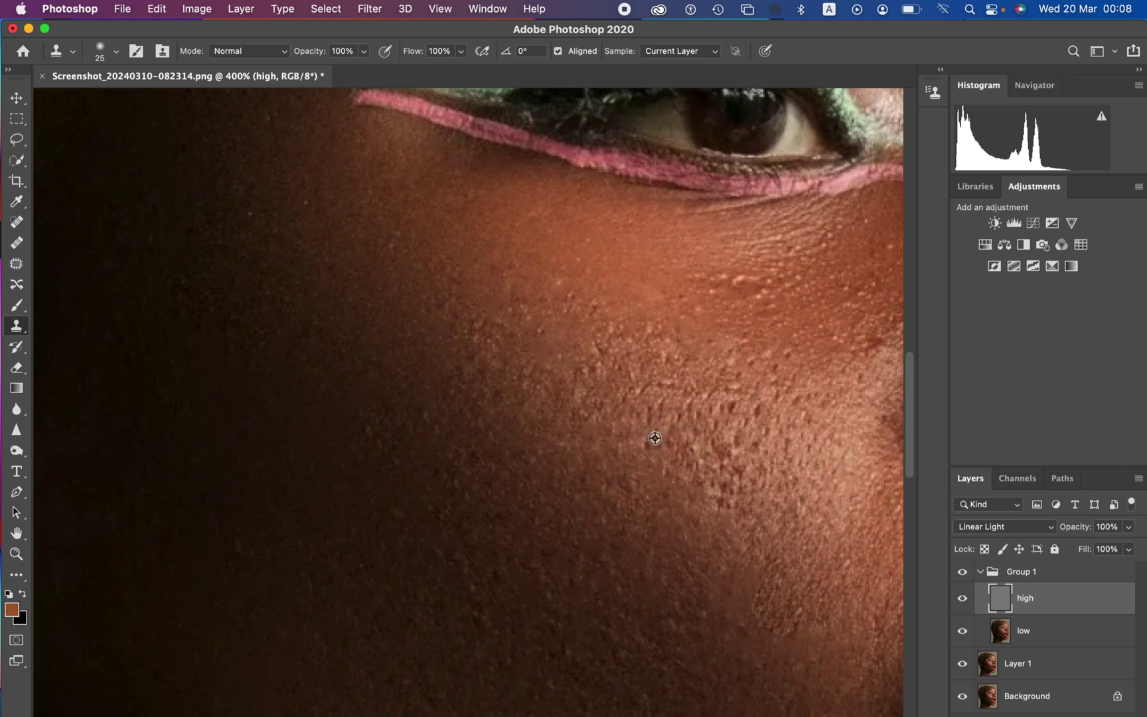
left_click(655, 438, "alt")
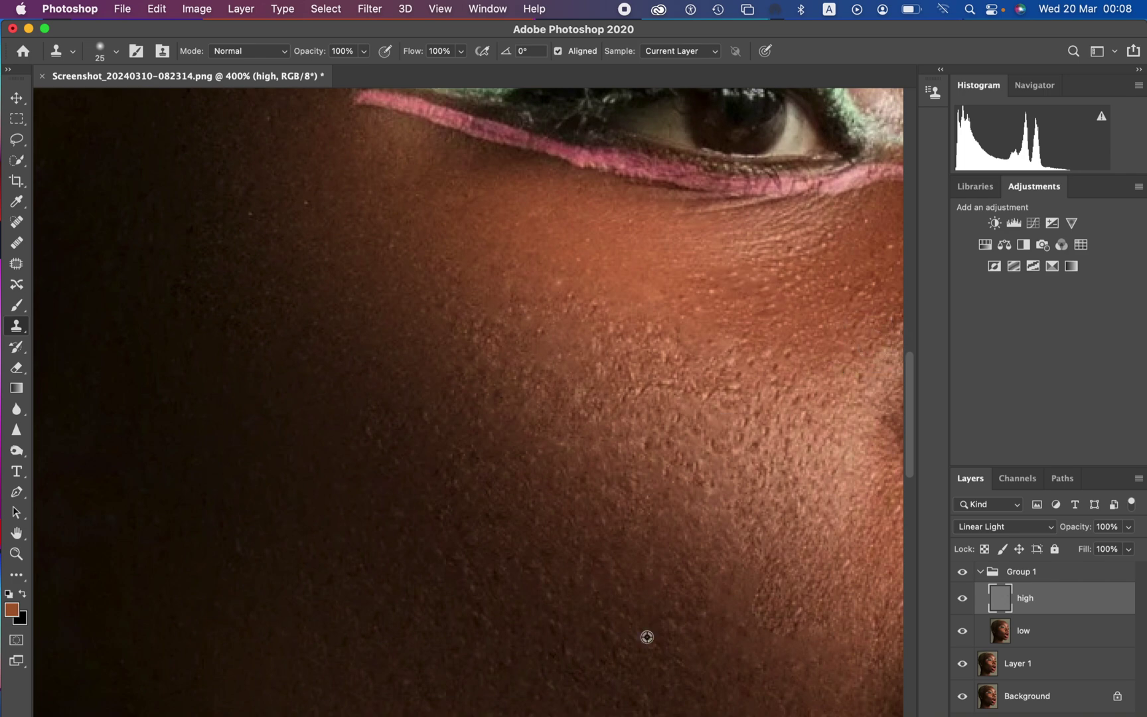
- Enlarge the Clone Stamp brush to 35 px for the forehead texture
key("super+minus")
key("super+minus")
scroll(676, 597, "down", 4)
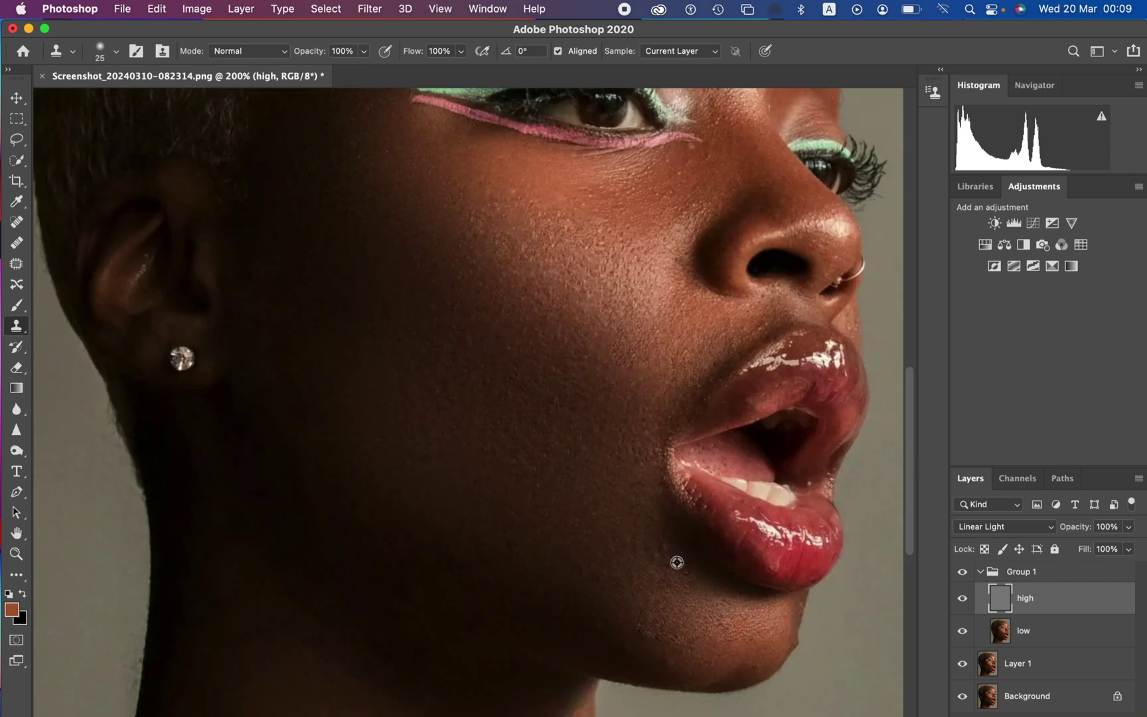
scroll(513, 226, "up", 5)
key("bracketright")
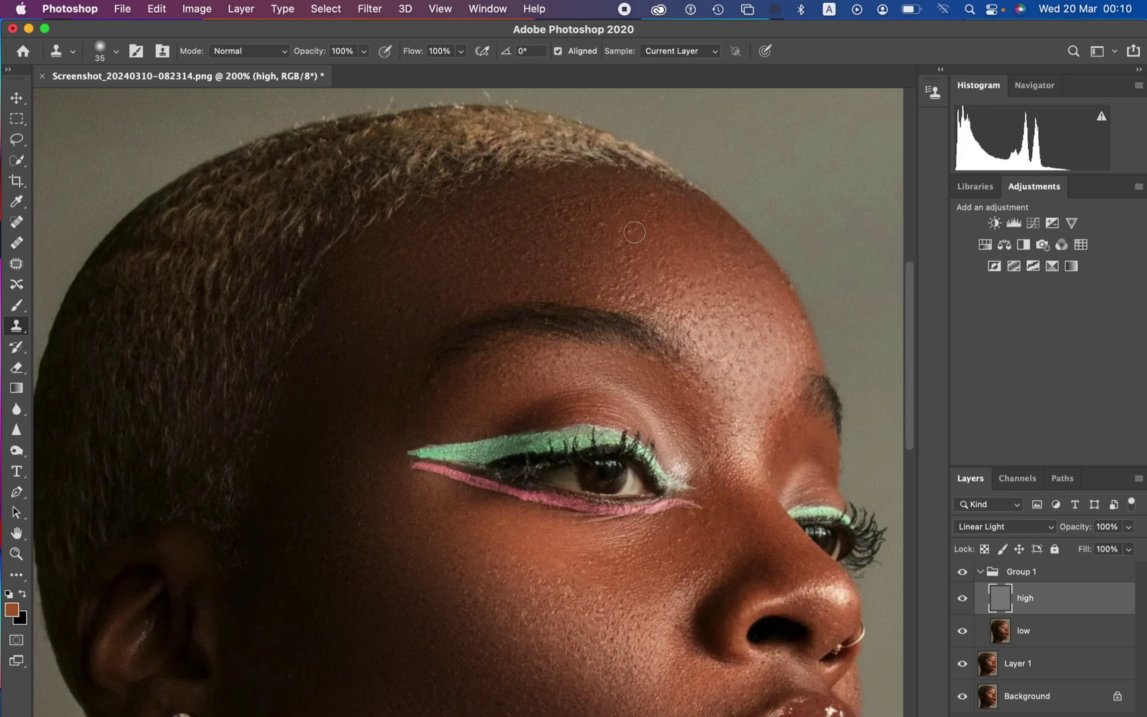
- Collapse Group 1 and toggle its visibility to compare the whole portrait with and without the frequency separation retouch
key("super+0")
key("super+plus")
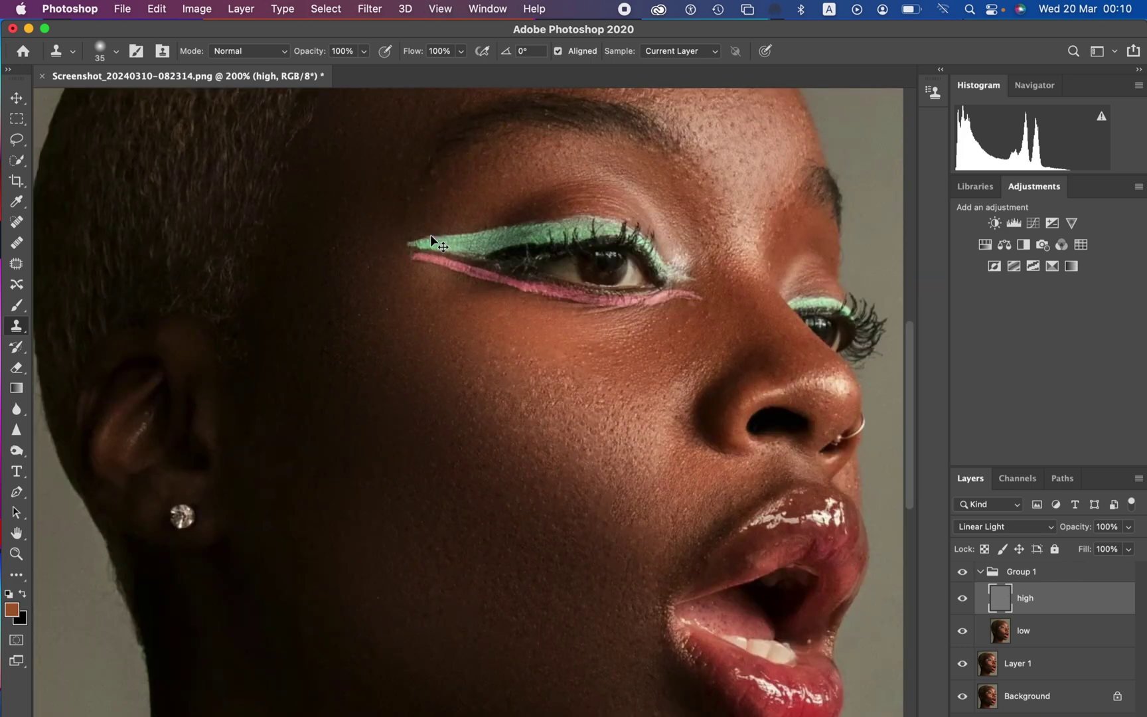
key("super+minus")
key("super+minus")
key("super+plus")
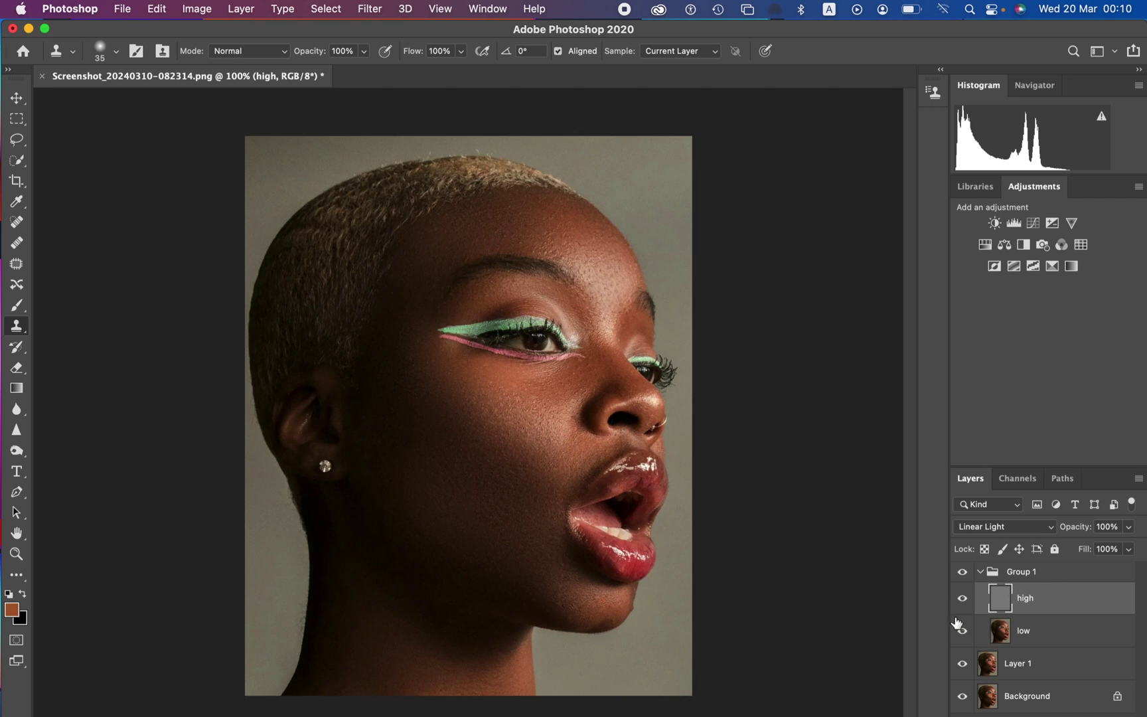
left_click(979, 573)
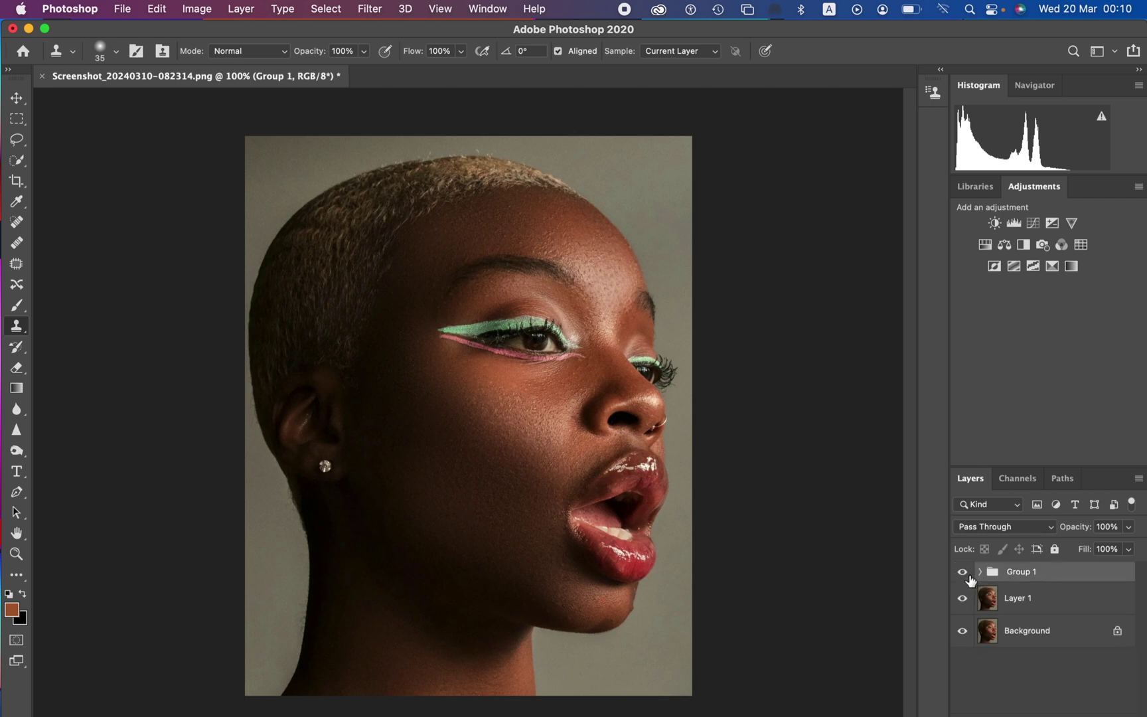
left_click(962, 572)
left_click(962, 572)
left_click(962, 572)
left_click(962, 572)
- Switch repeatedly between the Background layer alone and all layers to compare the original skin with the finished retouch
left_click(963, 636, "alt")
left_click(963, 635, "alt")
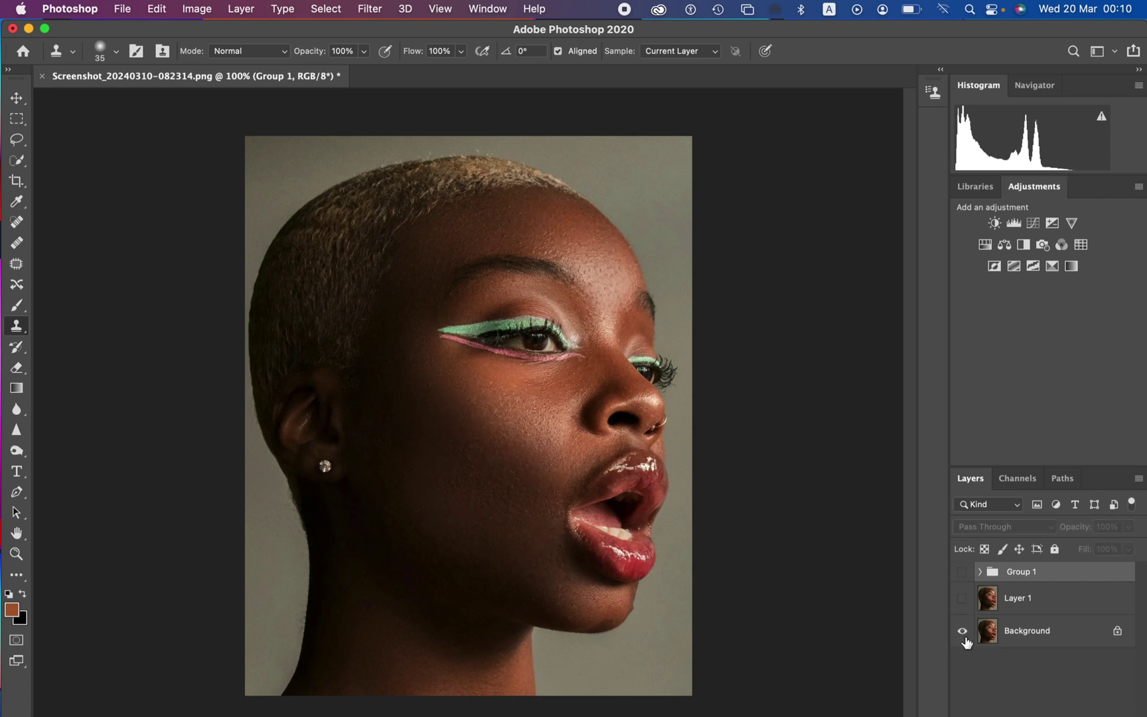
left_click(964, 635, "alt")
left_click(964, 635, "alt")
left_click(965, 636, "alt")
left_click(966, 637, "alt")
left_click(963, 635, "alt")
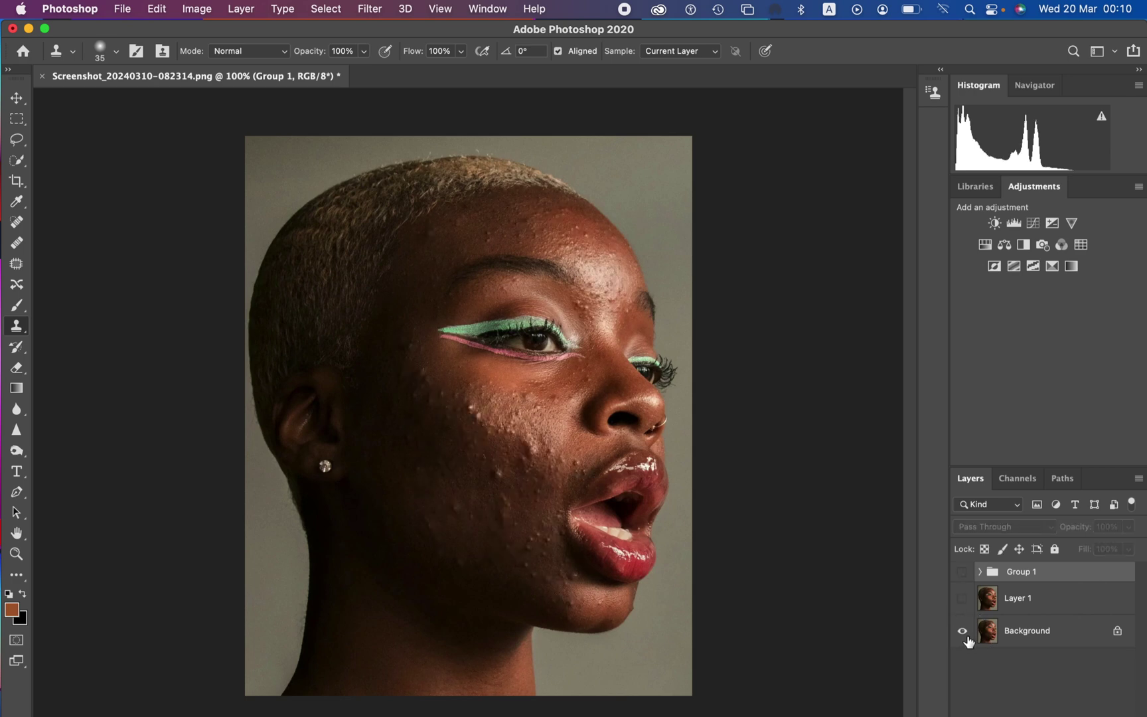
left_click(963, 635, "alt")
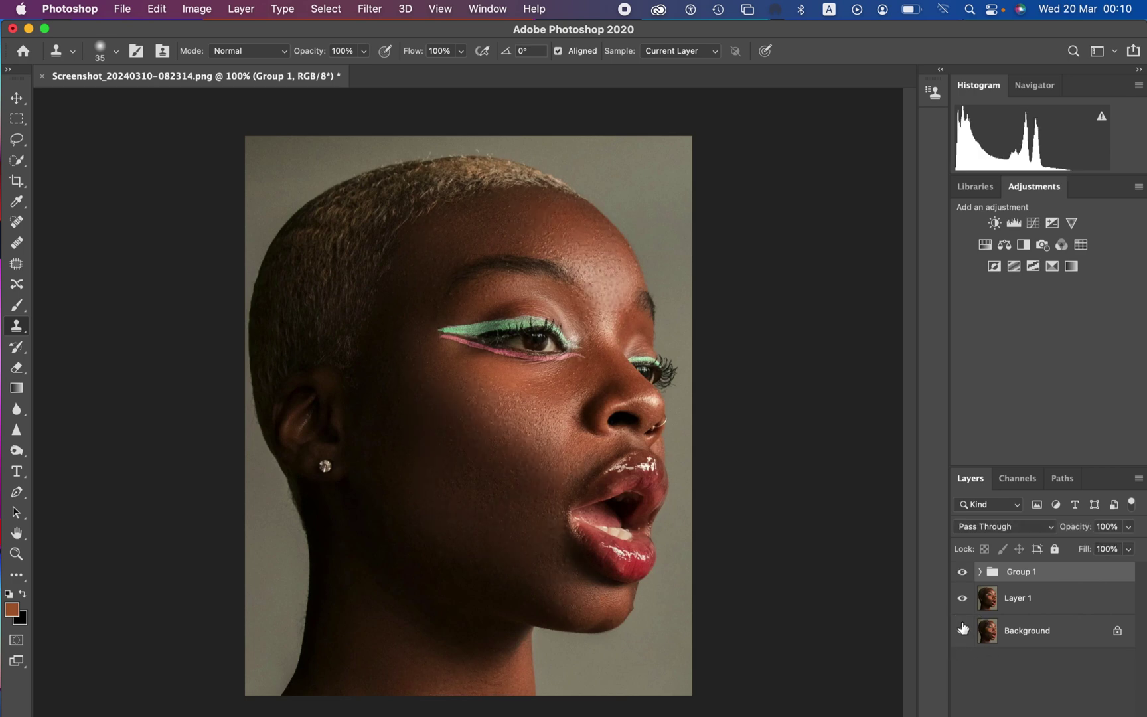
key("super+plus")
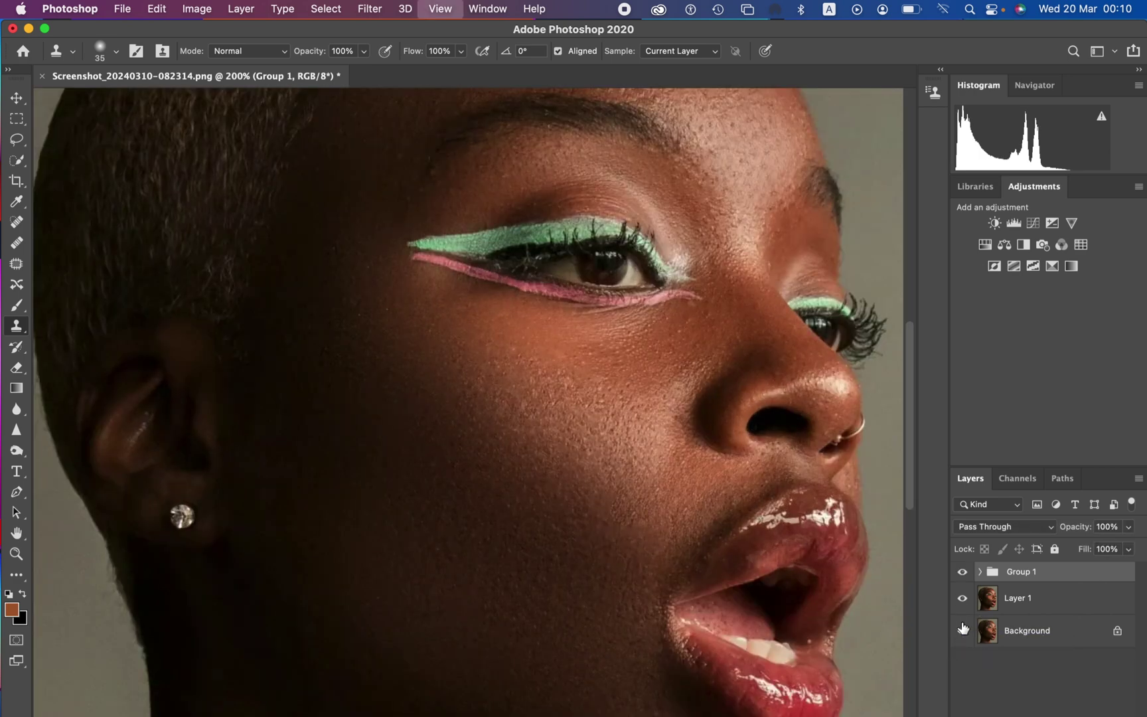
left_click(964, 634, "alt")
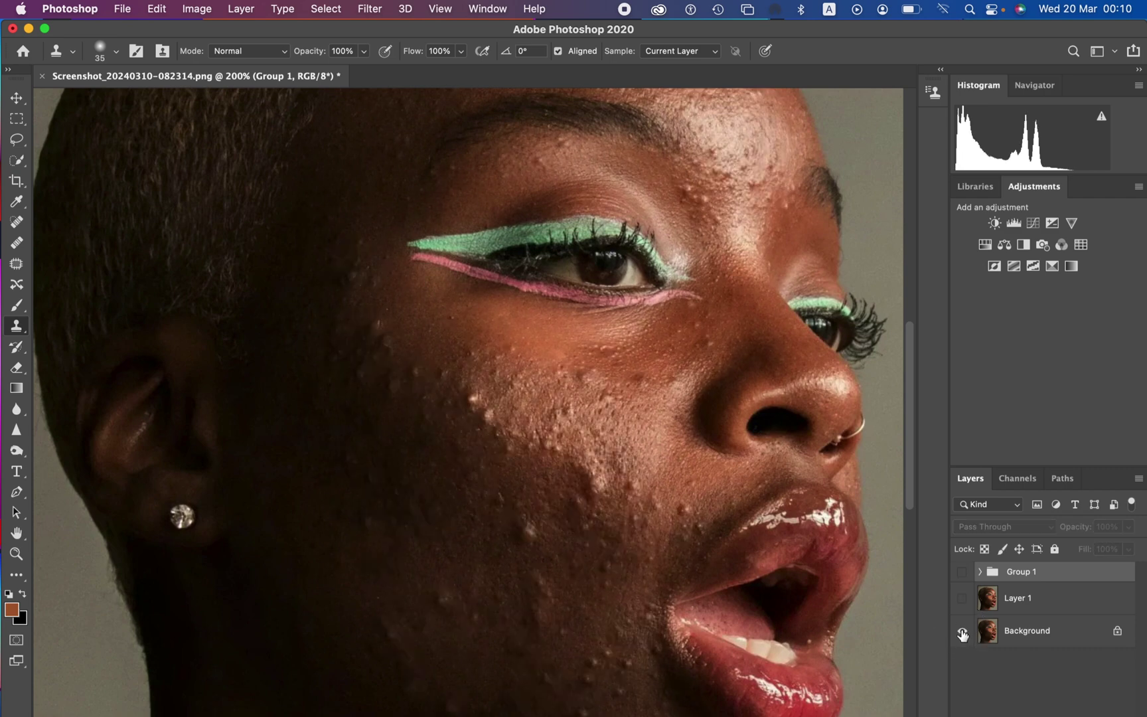
- Compare the Background layer alone with the full layer stack again, leaving all layers shown and the whole portrait in view
left_click(964, 634, "alt")
left_click(964, 634, "alt")
left_click(963, 633, "alt")
left_click(963, 634, "alt")
left_click(963, 634, "alt")
key("super+minus")
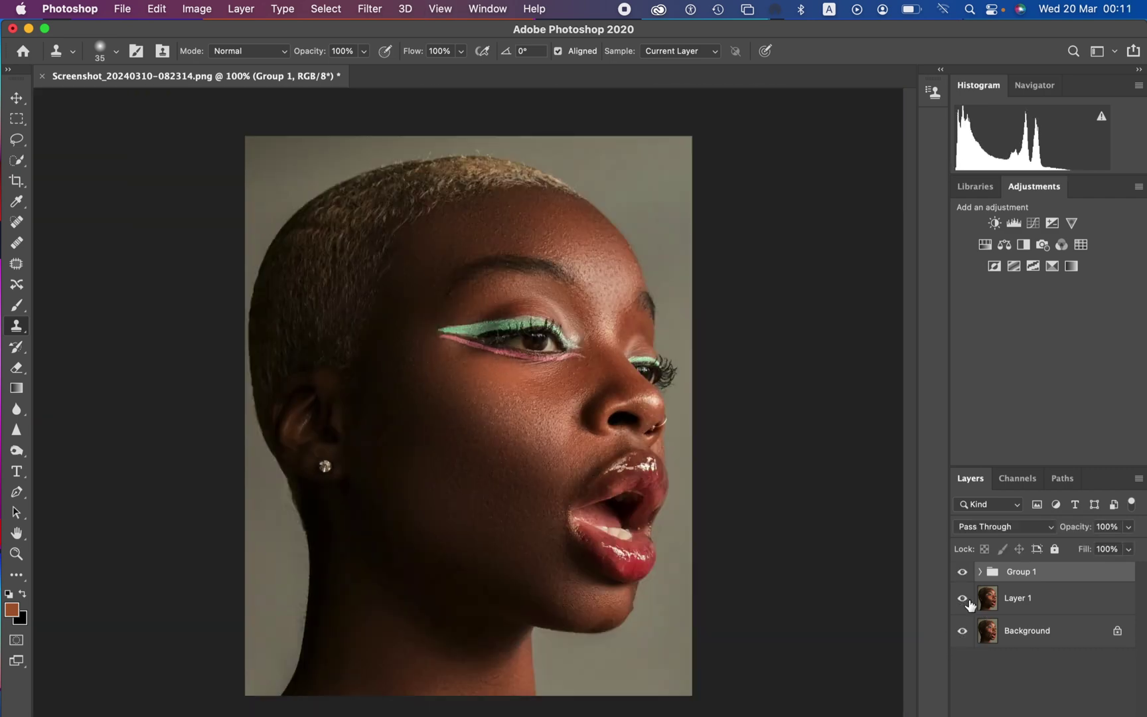
key("super+minus")
key("super+plus")
- Try the Export As settings for a JPG at 100% quality with Bicubic Sharper resampling, and cancel without exporting
left_click(122, 8)
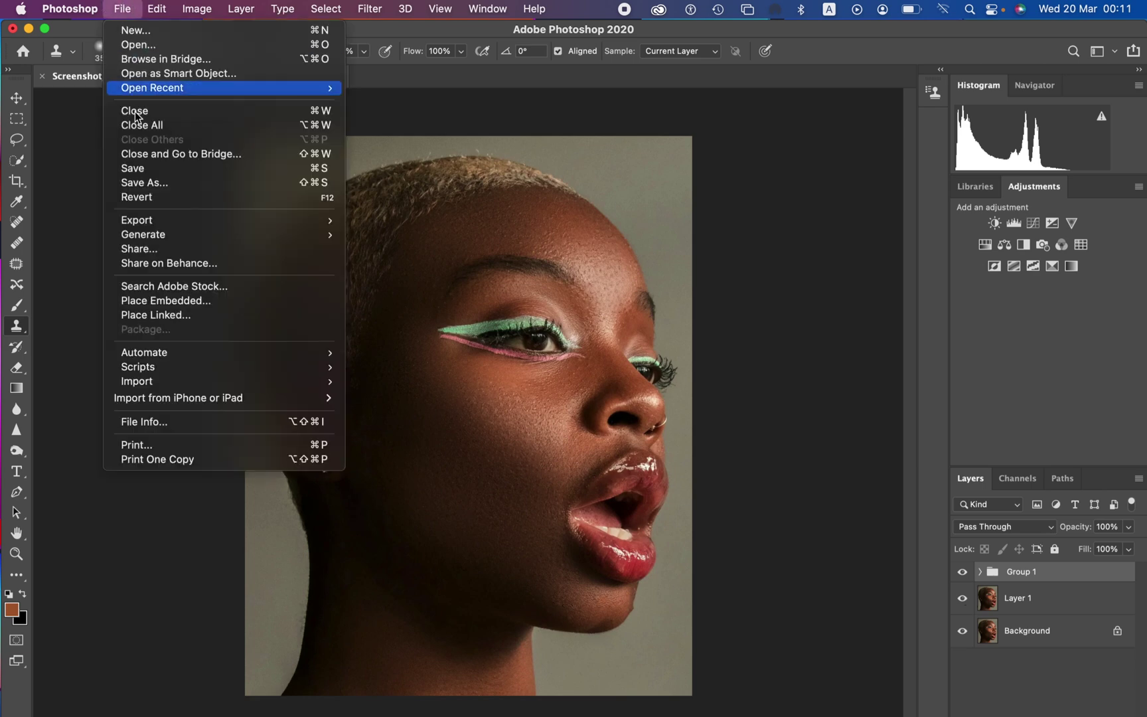
mouse_move(235, 225)
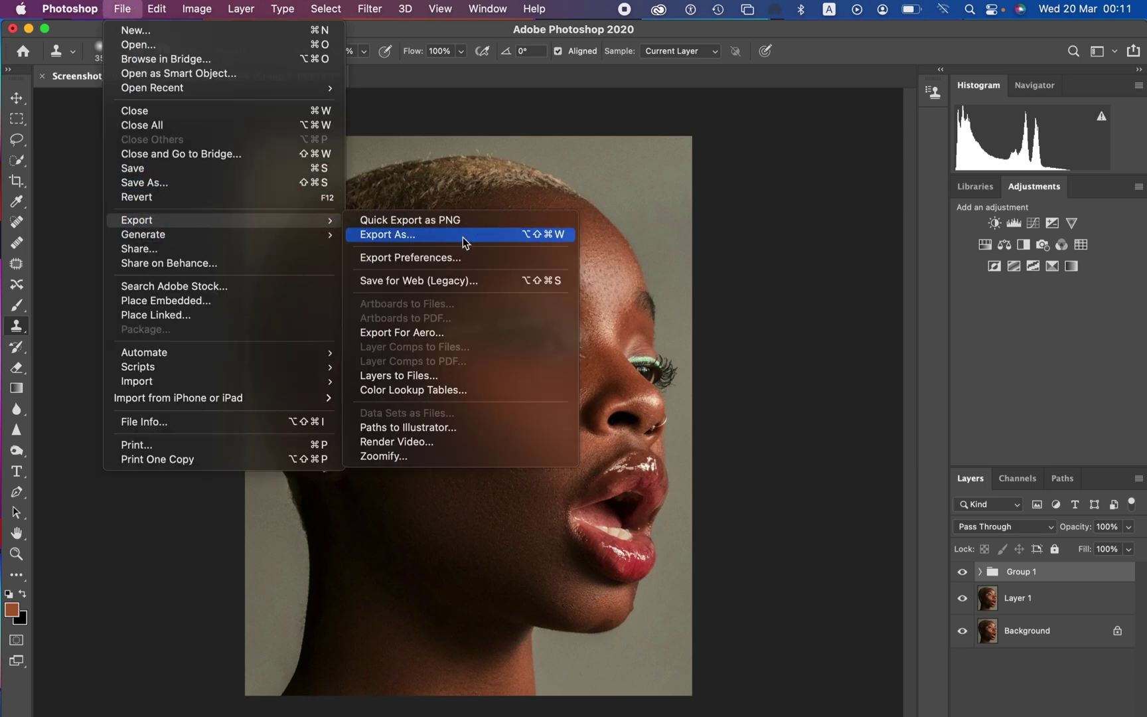
left_click(425, 234)
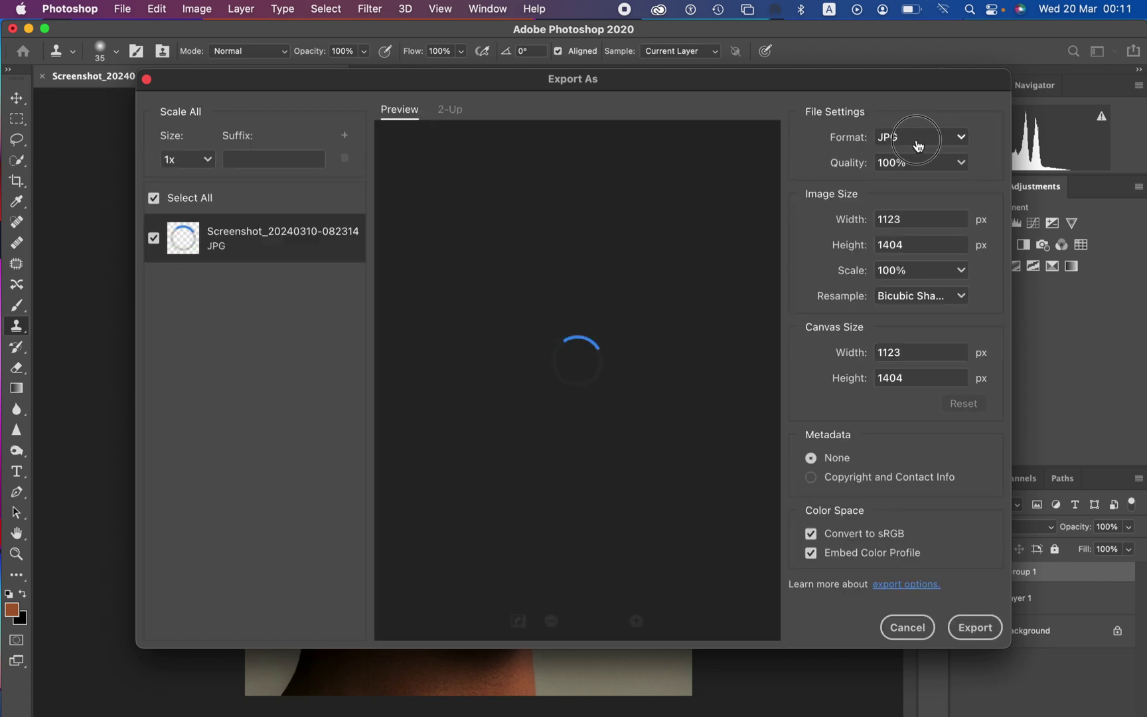
left_click(921, 145)
left_click(922, 146)
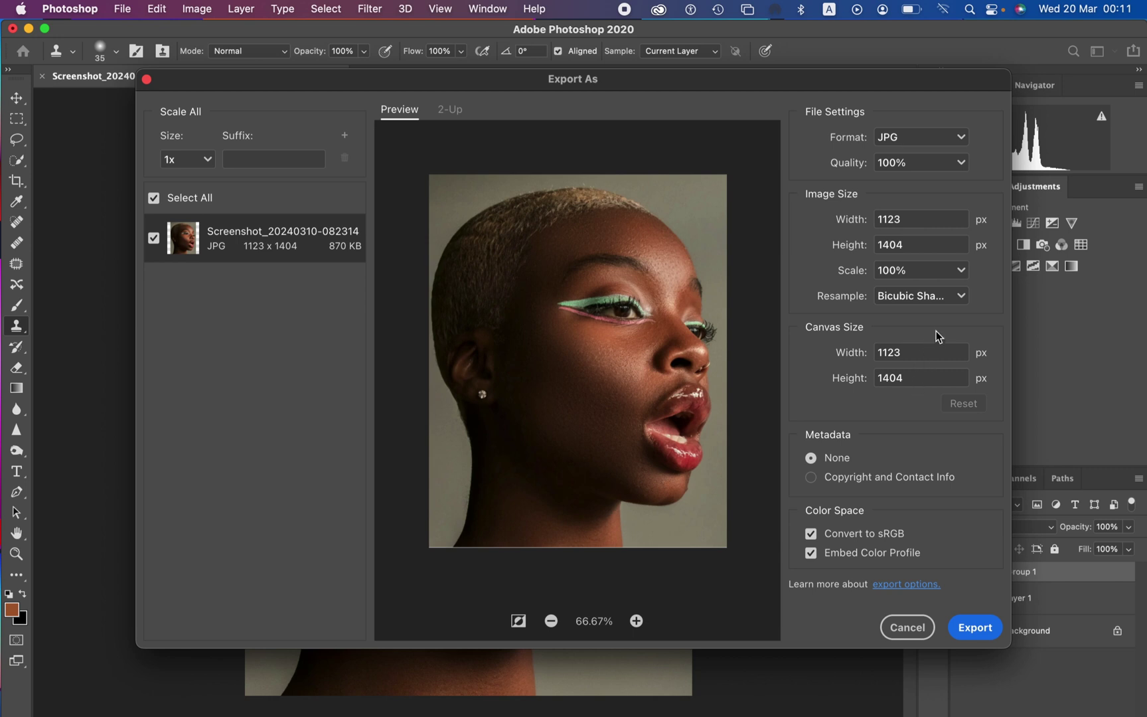
left_click(949, 305)
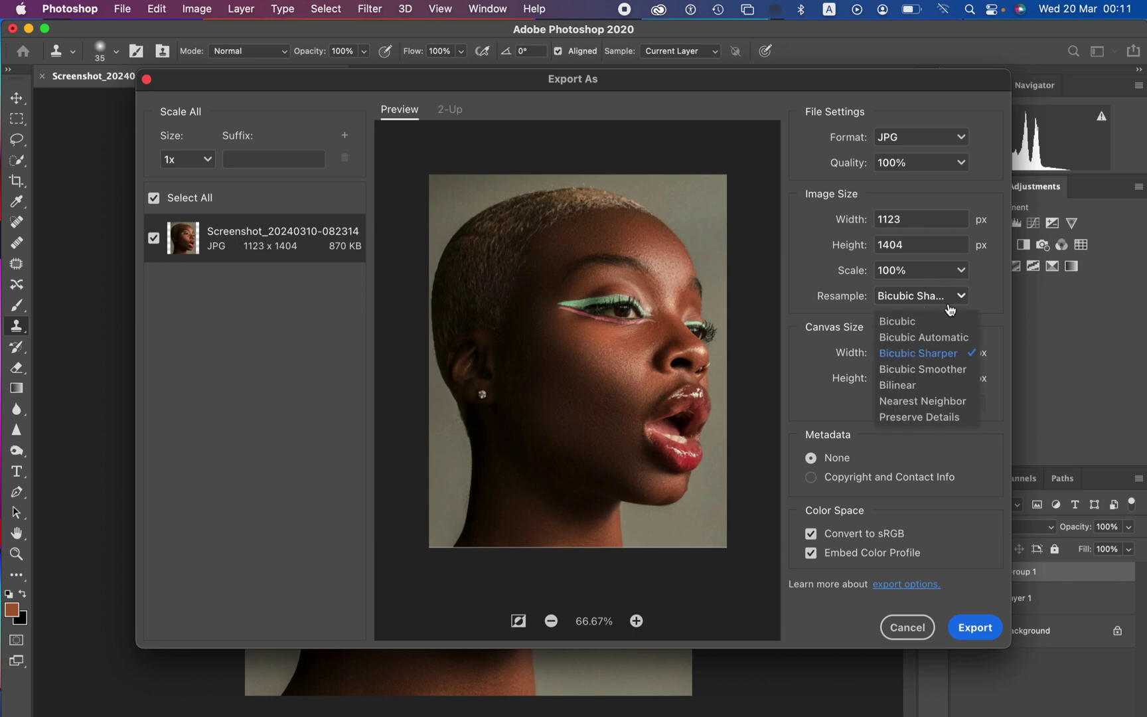
left_click(946, 351)
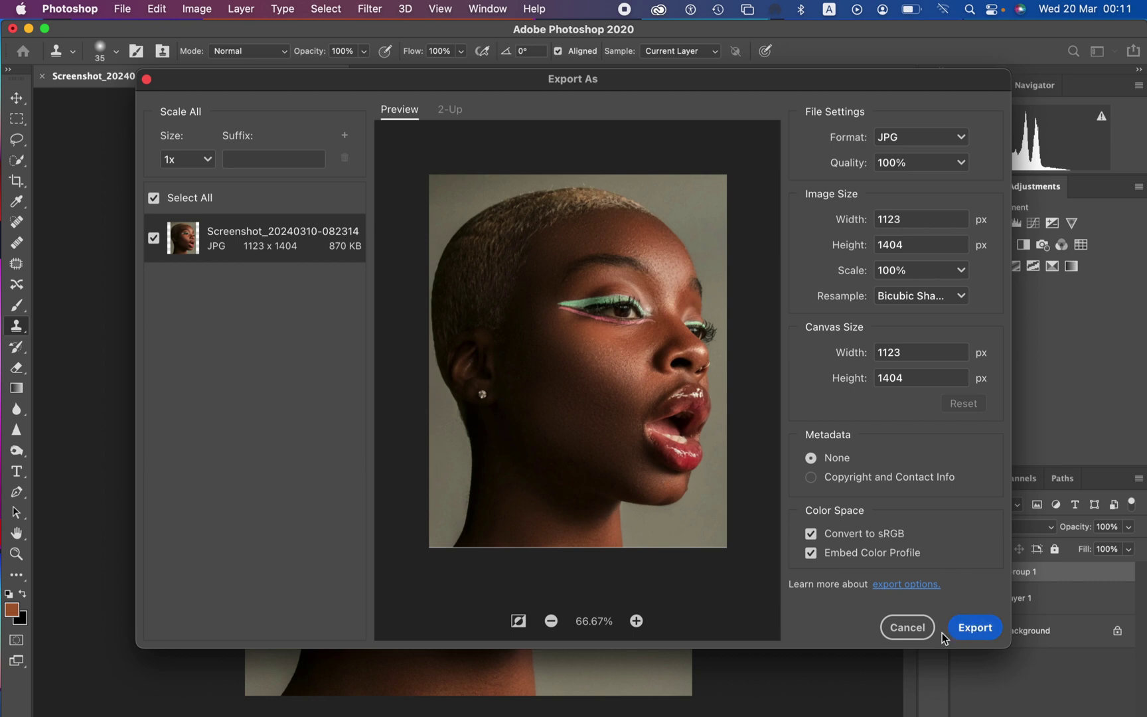
left_click(907, 627)
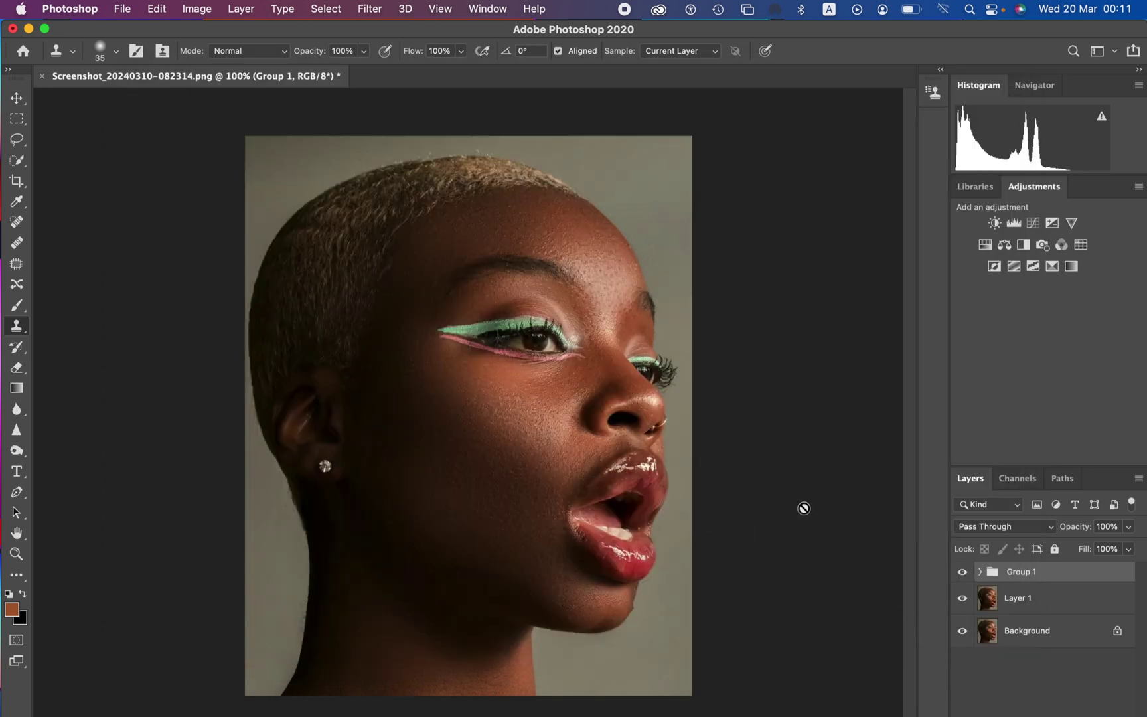